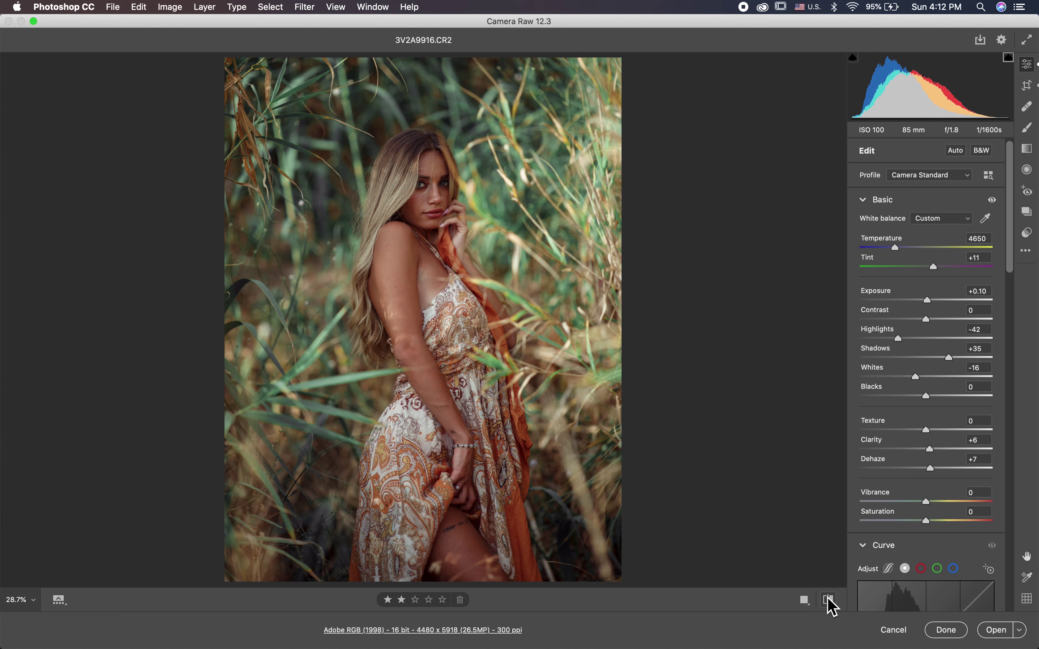
Switch the photo to its default settings and apply the Standard profile from the Camera Matching group.
click(831, 601)
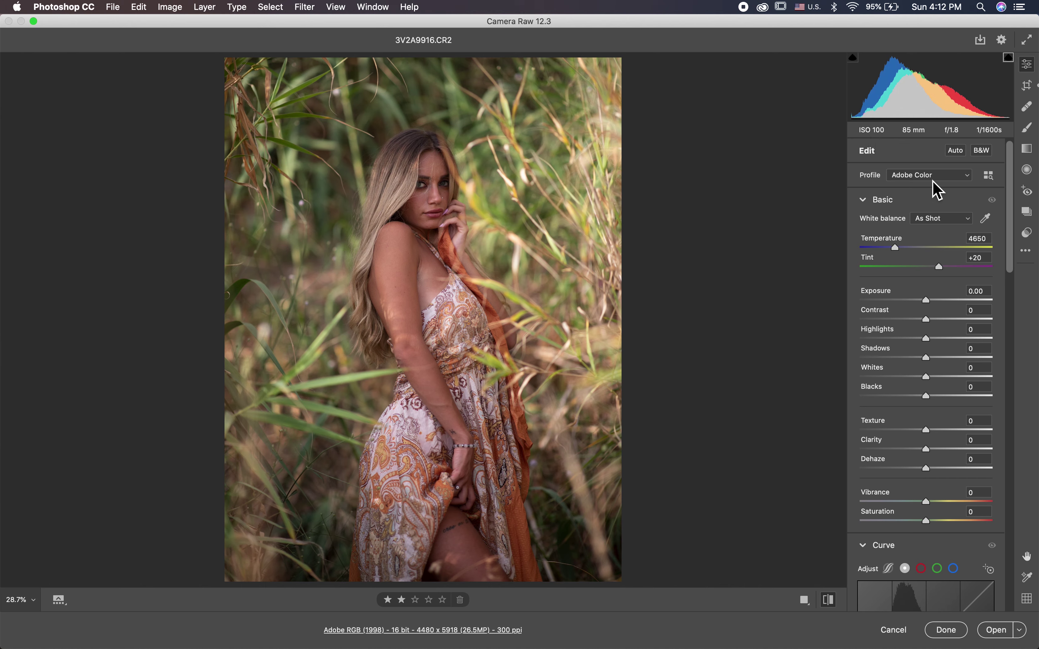
click(991, 176)
scroll(883, 457, down, 3)
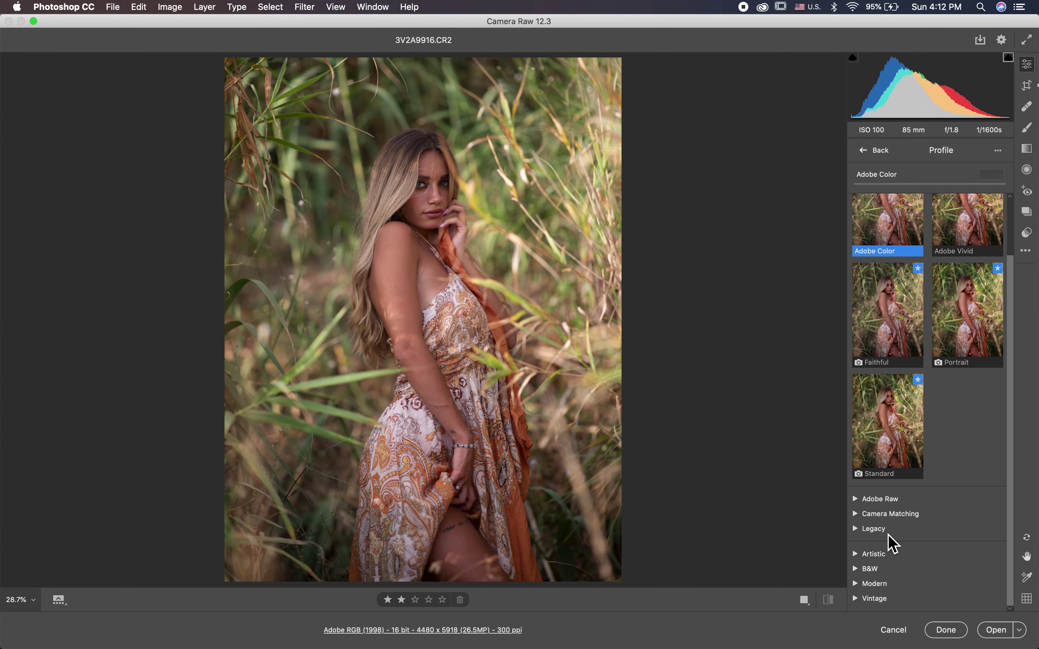
click(897, 516)
click(856, 516)
scroll(923, 552, down, 8)
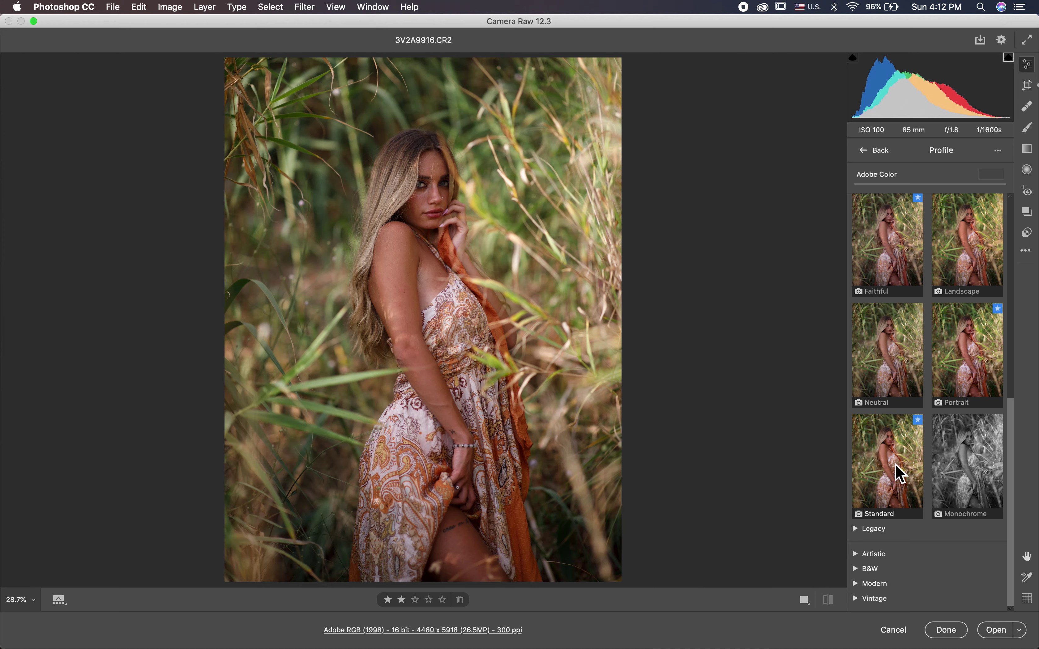
click(908, 472)
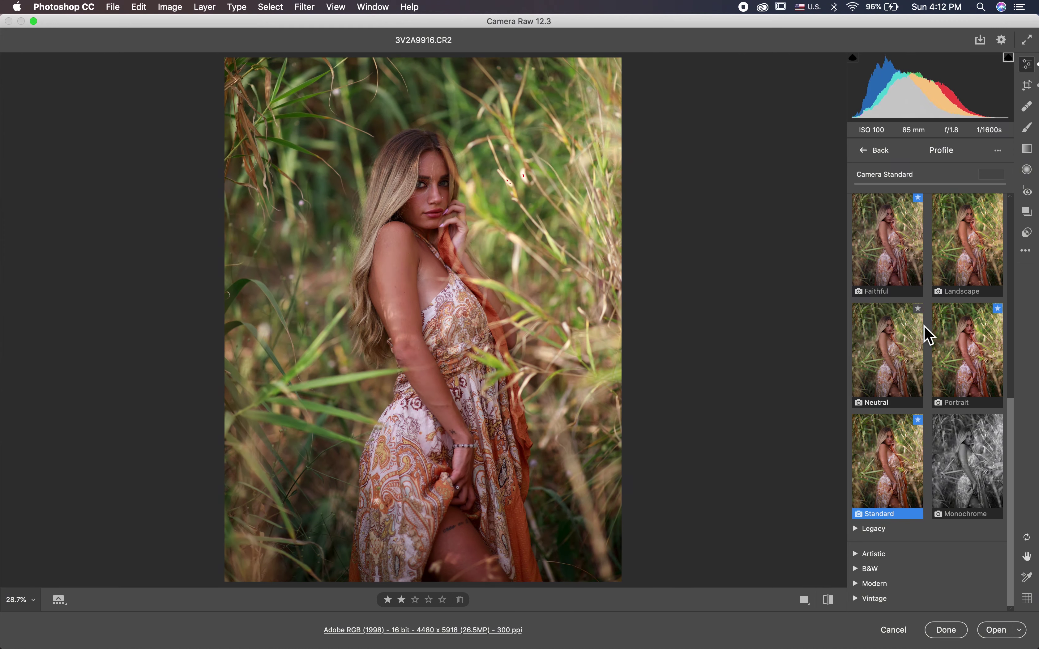
click(867, 153)
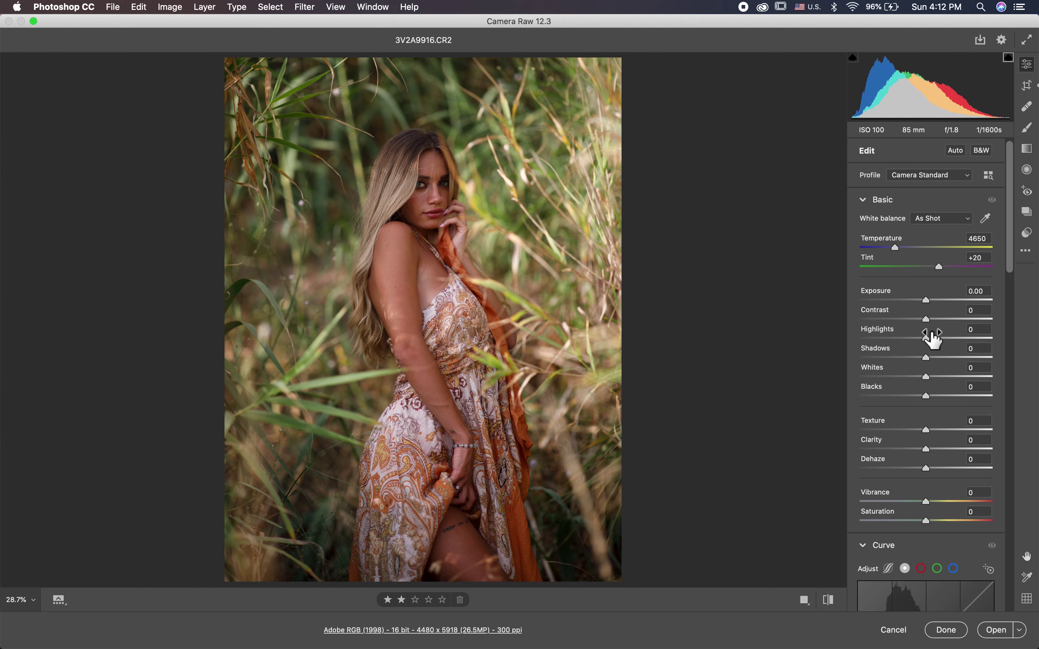
Set Exposure to +0.10, Highlights to -34, Shadows to +27, Whites to -20, Clarity to +4 and Dehaze to +6.
click(929, 300)
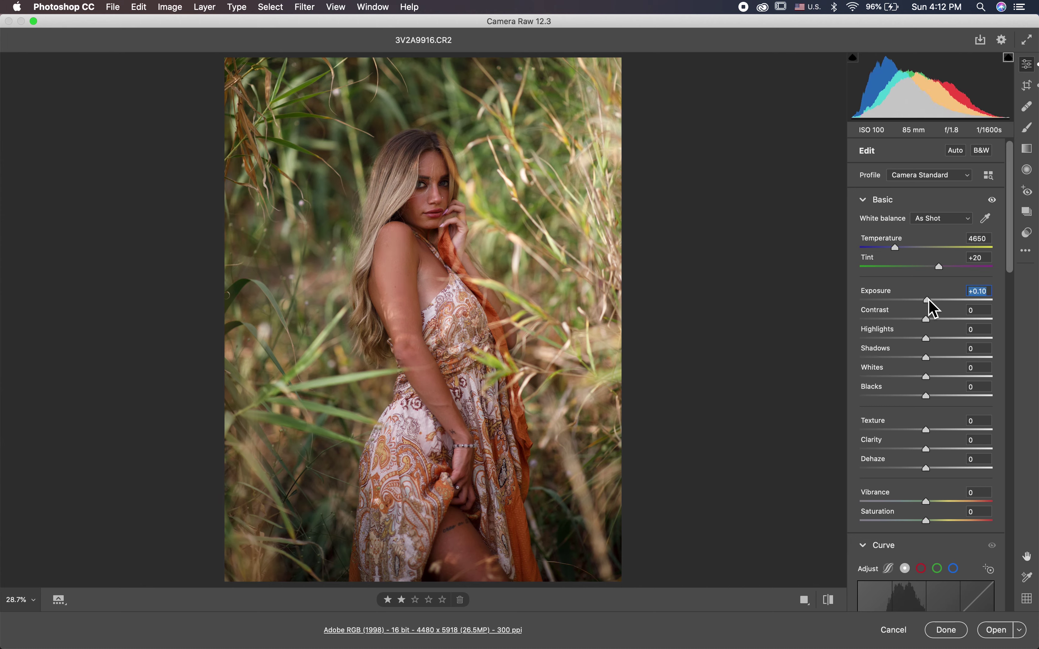
drag(924, 338, 915, 383)
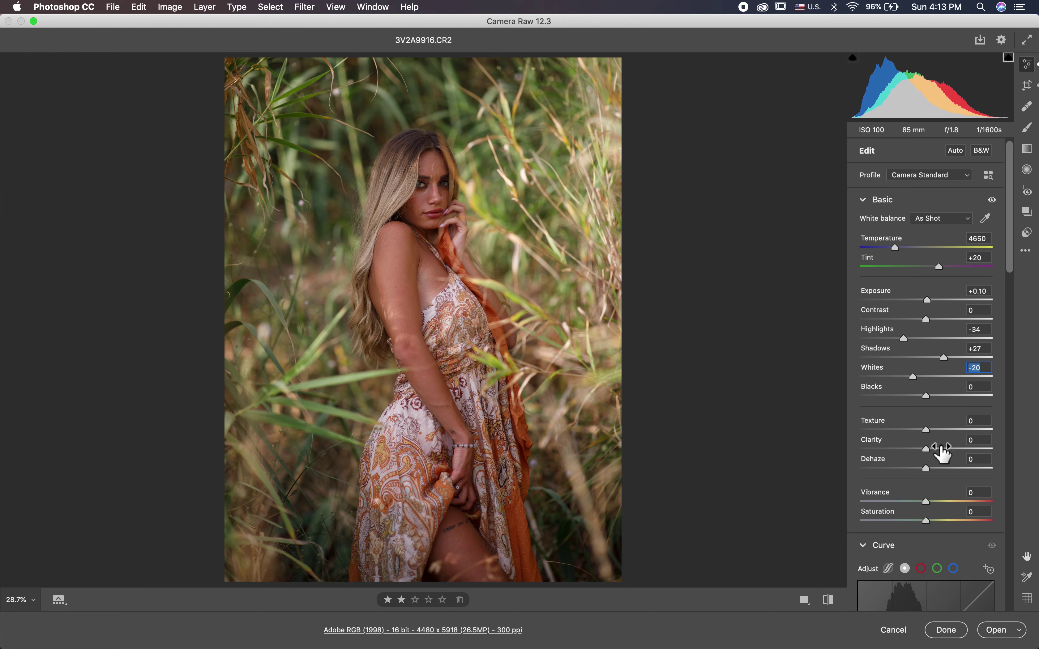
drag(927, 449, 932, 470)
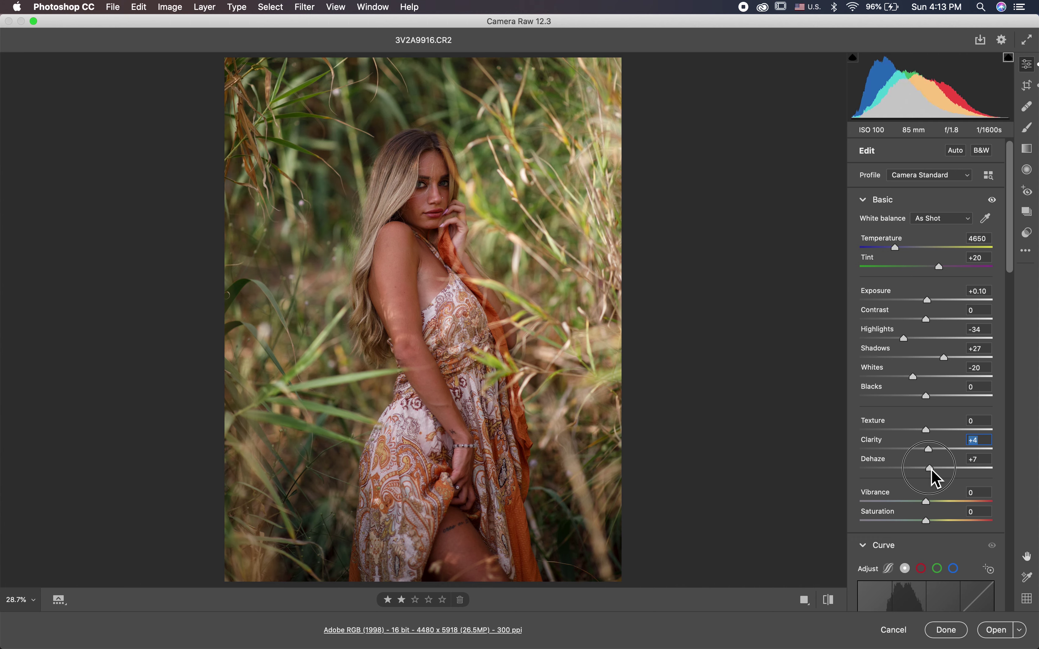
click(976, 459)
Set the HSL hue of Reds to +6, Oranges to -7, Yellows to -10 and Greens to +92.
scroll(971, 496, down, 5)
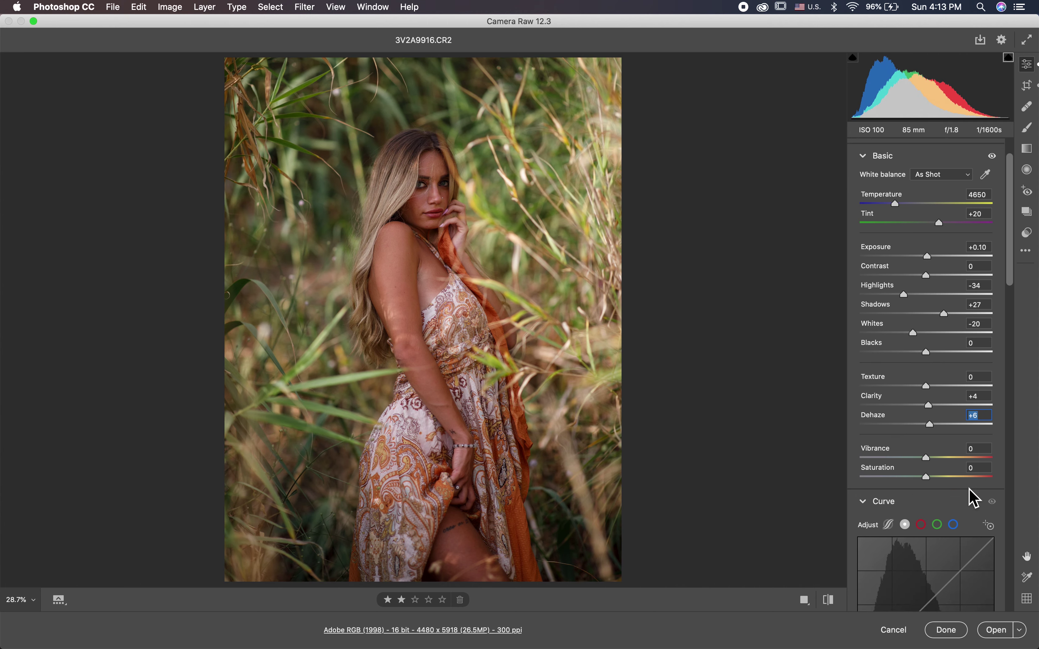
scroll(971, 496, down, 6)
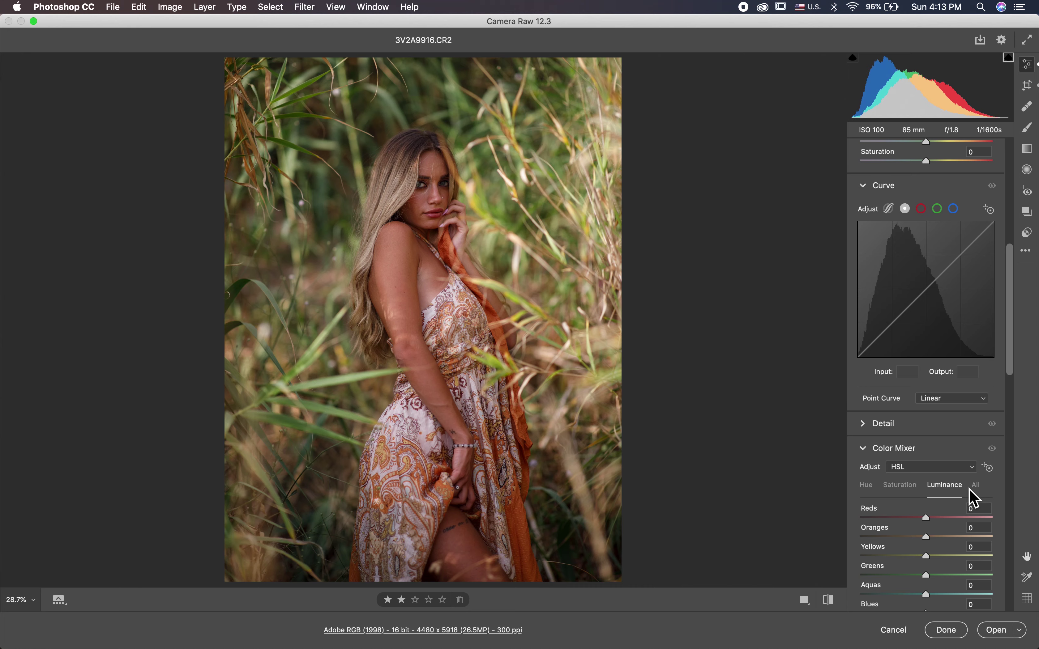
click(867, 485)
scroll(868, 490, down, 2)
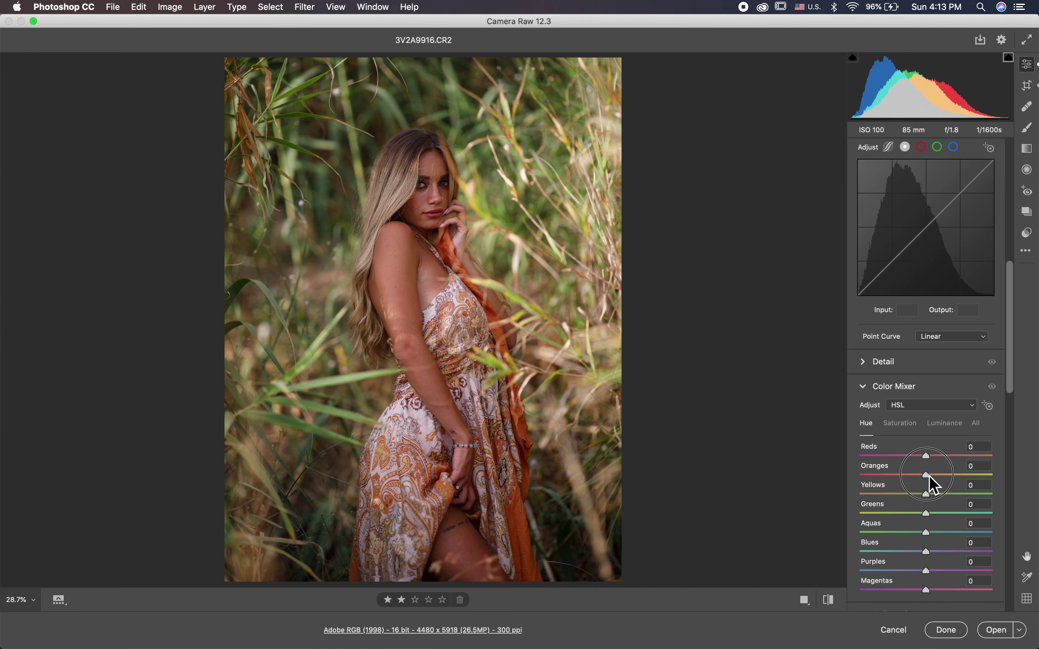
drag(930, 477, 985, 516)
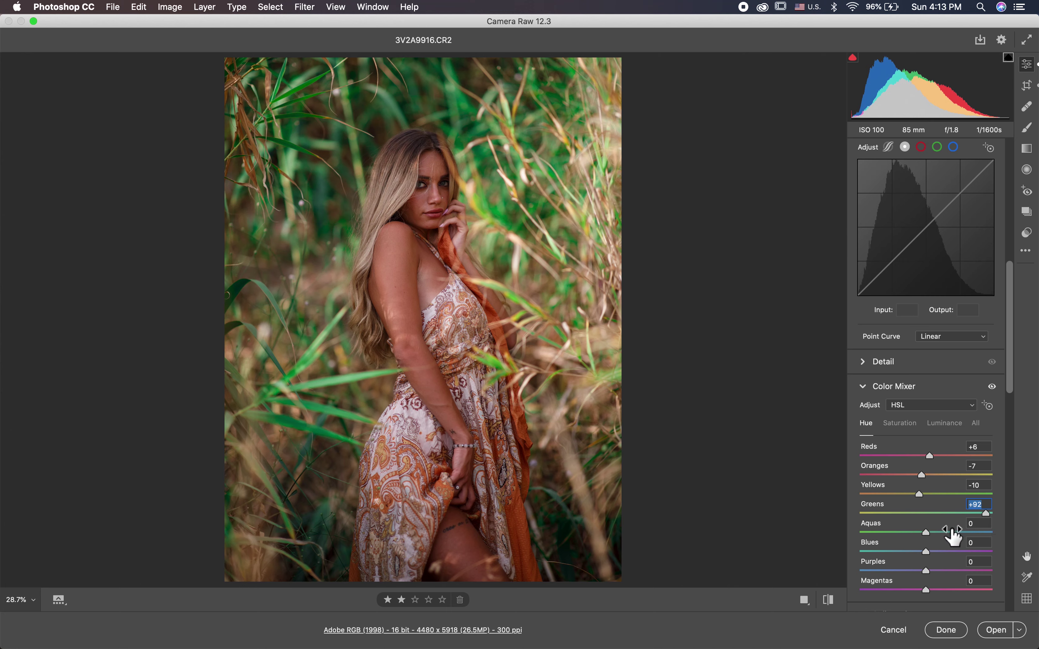
Set the HSL saturation of Greens to -100, Yellows to -10, Oranges to -8 and Reds to -7.
scroll(954, 537, down, 2)
click(905, 381)
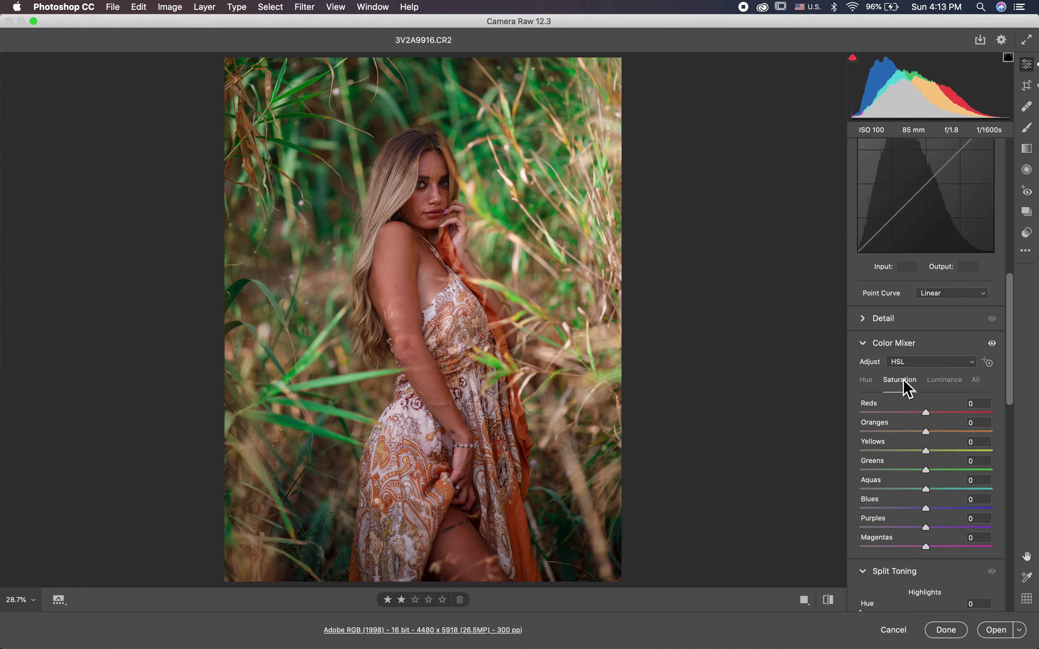
click(928, 471)
drag(931, 474, 852, 470)
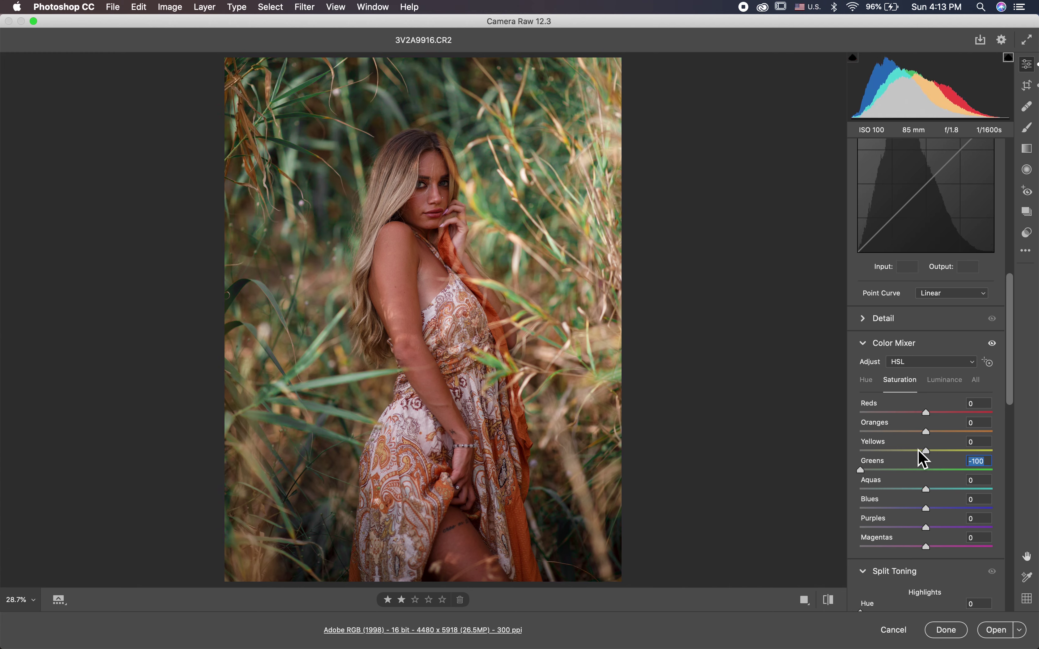
drag(930, 454, 923, 415)
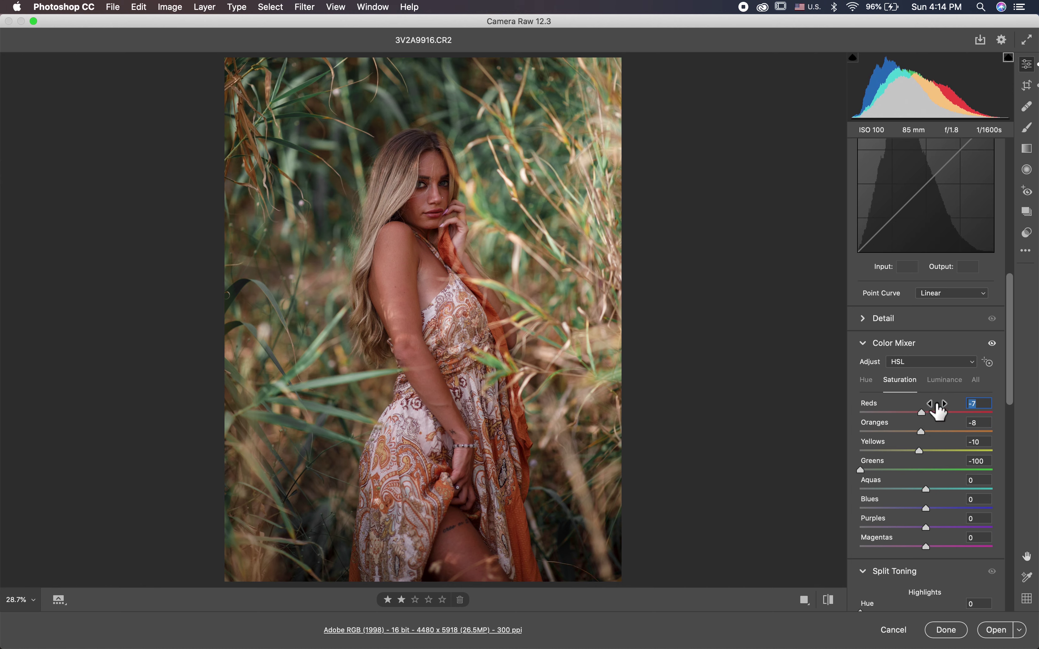
Set the HSL luminance of Reds to +7, Oranges to -5 and Yellows to +8.
click(946, 380)
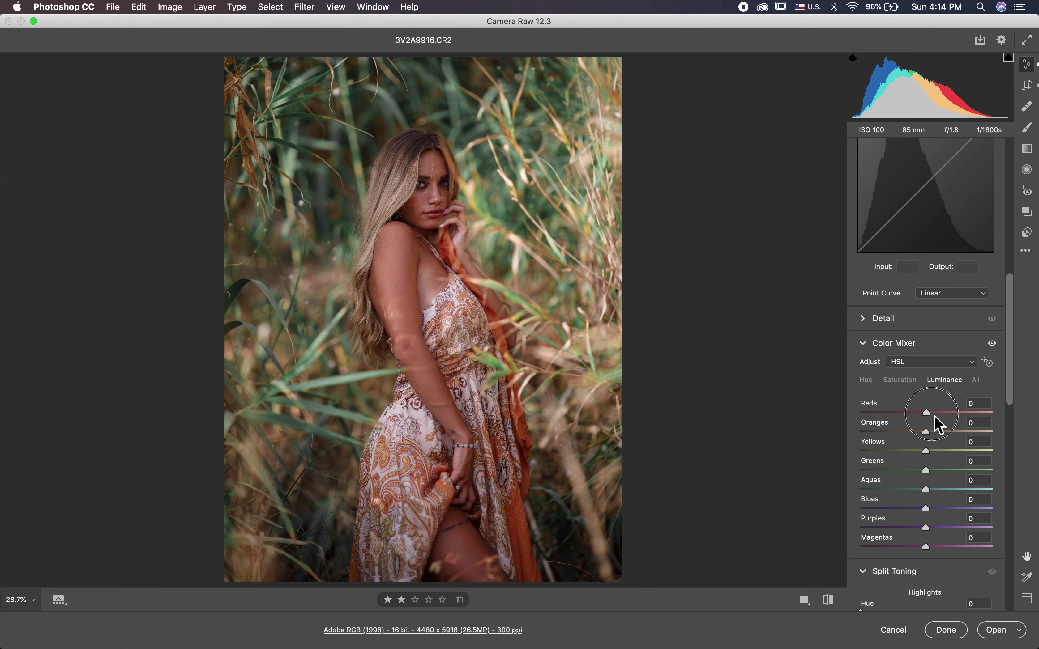
drag(934, 417, 937, 419)
click(927, 433)
drag(929, 434, 933, 453)
Split-tone the photo with highlights hue 144 and saturation 7, balance 25, and shadows hue 301 and saturation 5.
scroll(902, 504, down, 5)
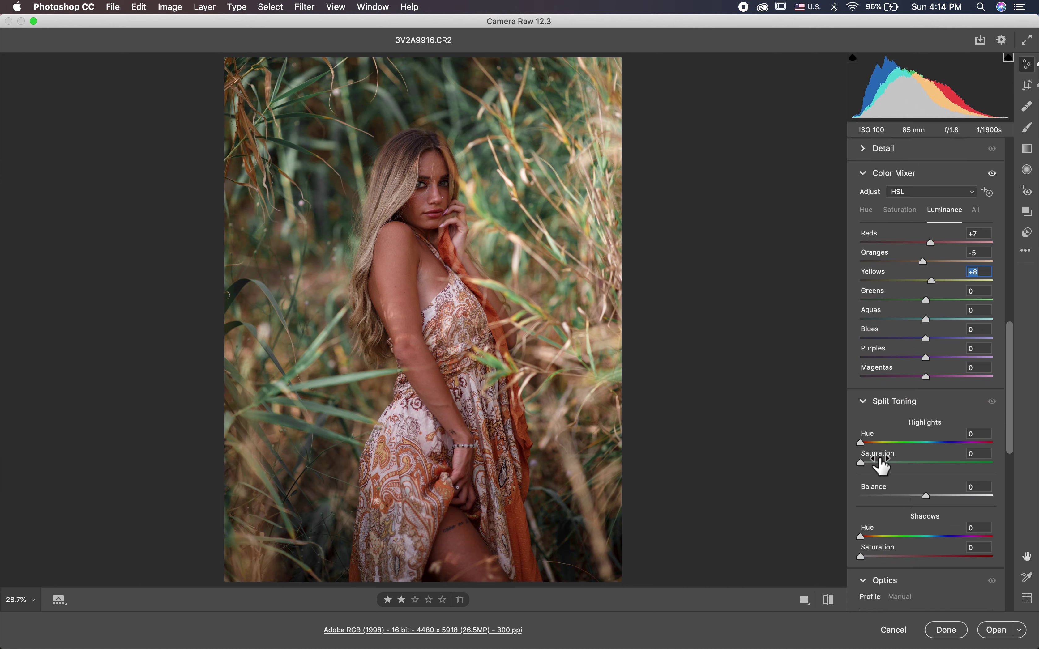
drag(863, 463, 919, 454)
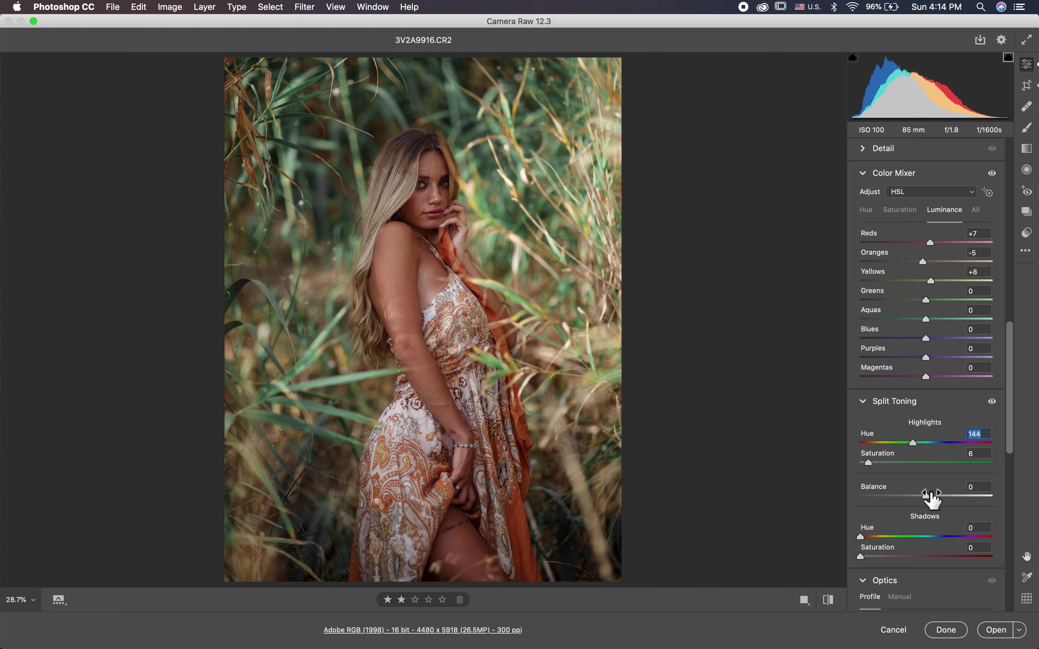
drag(928, 497, 943, 499)
drag(862, 558, 970, 546)
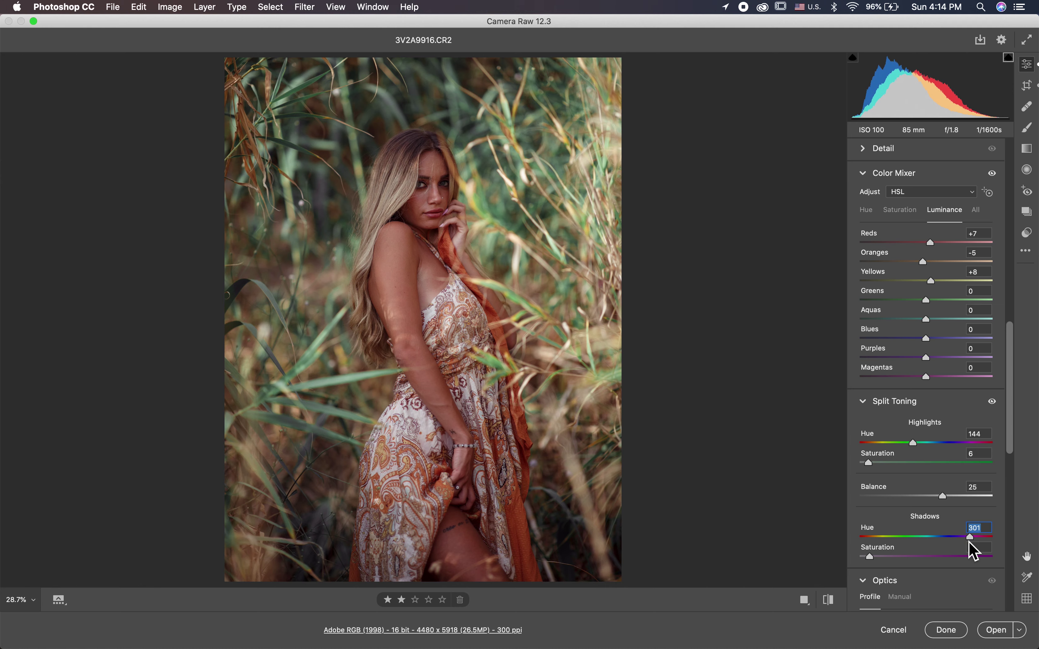
drag(870, 557, 868, 560)
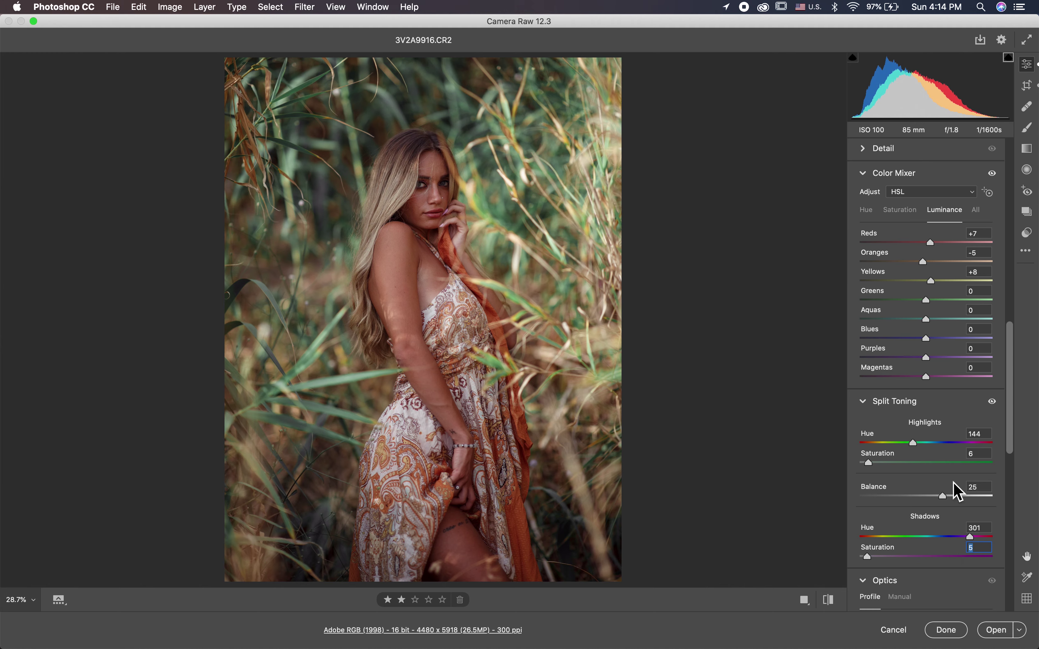
drag(871, 464, 873, 462)
Compare the edit with the default settings and open the developed photo in Photoshop.
click(835, 602)
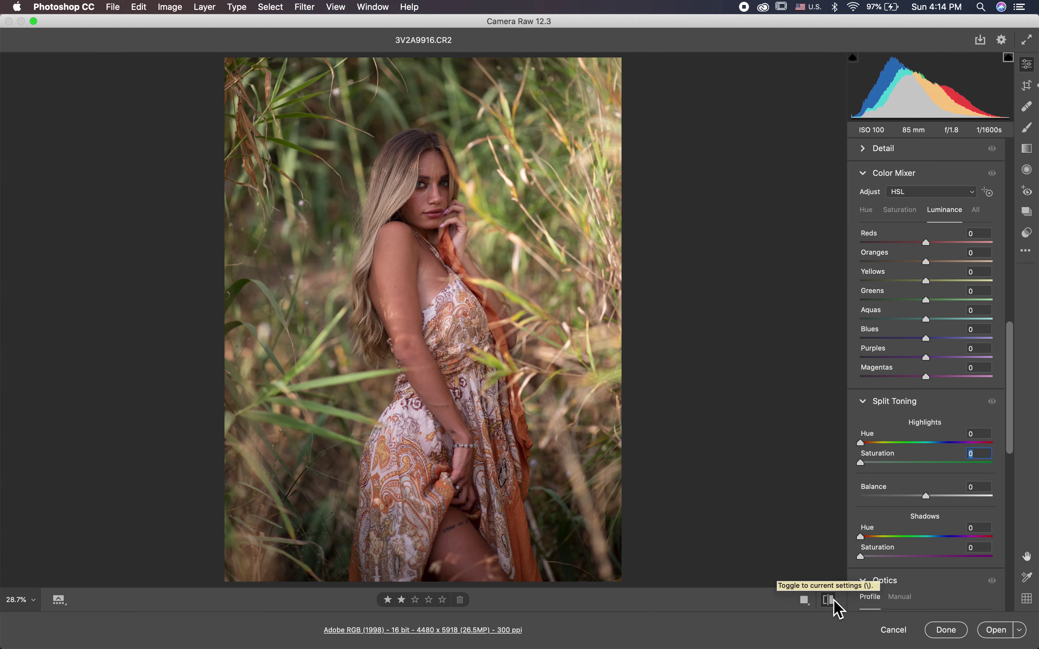
click(835, 602)
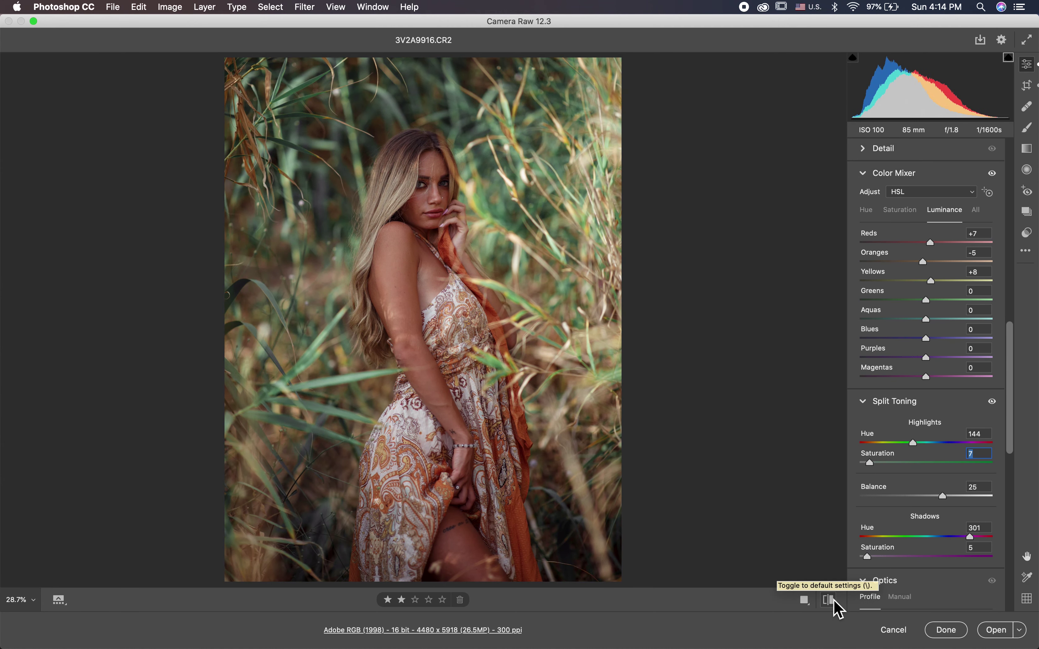
click(1000, 633)
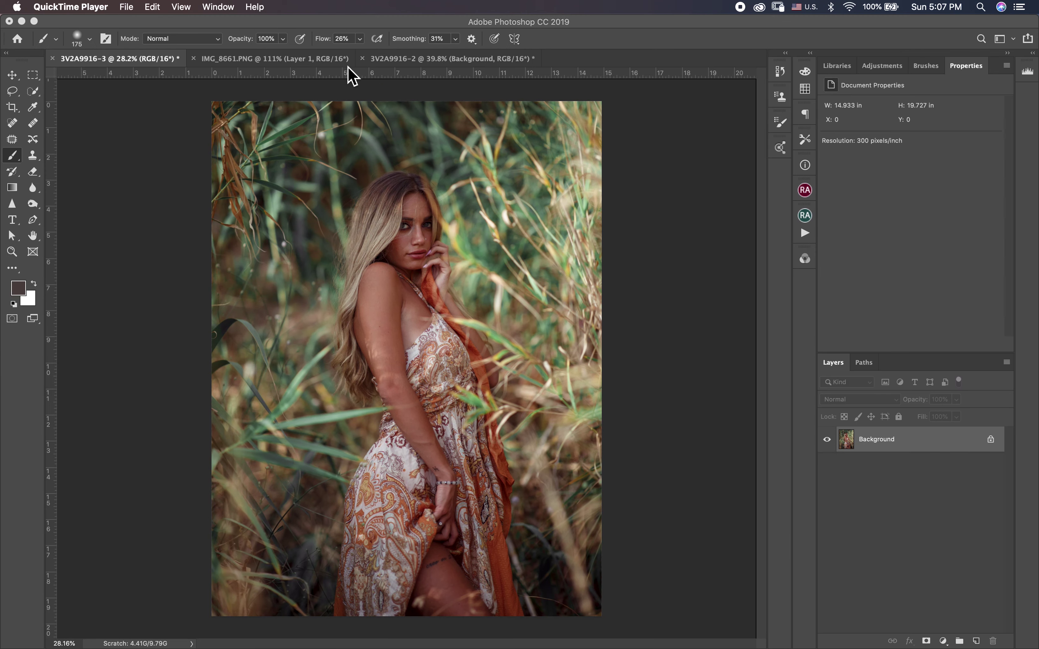
Subtly reshape the woman's figure and hair with the Liquify filter, using brush size 1300, density 50 and pressure 15.
click(371, 166)
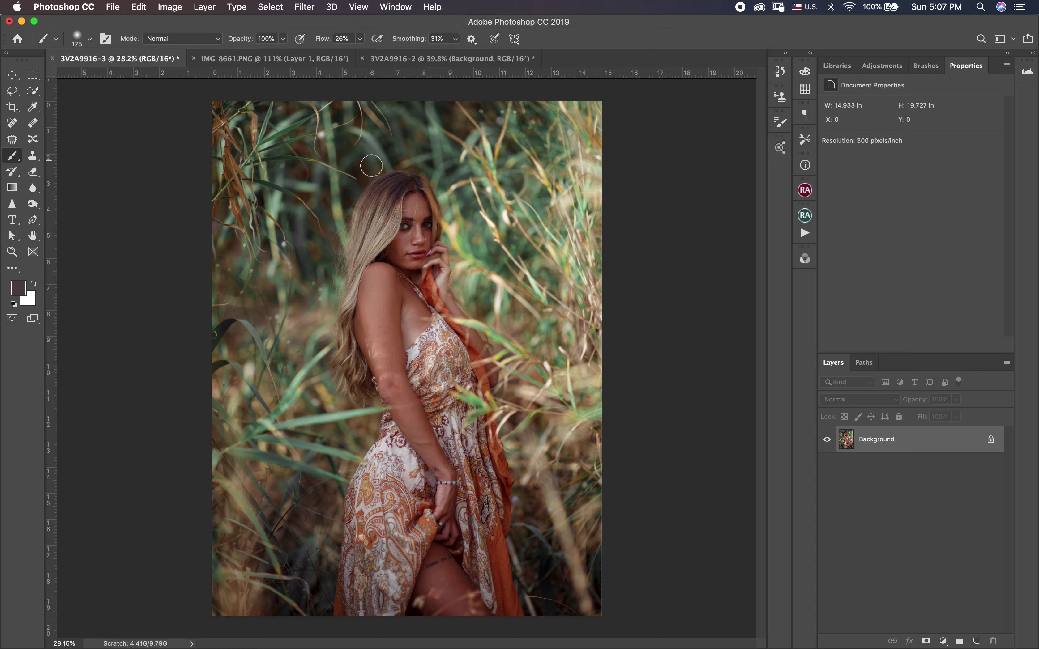
click(306, 8)
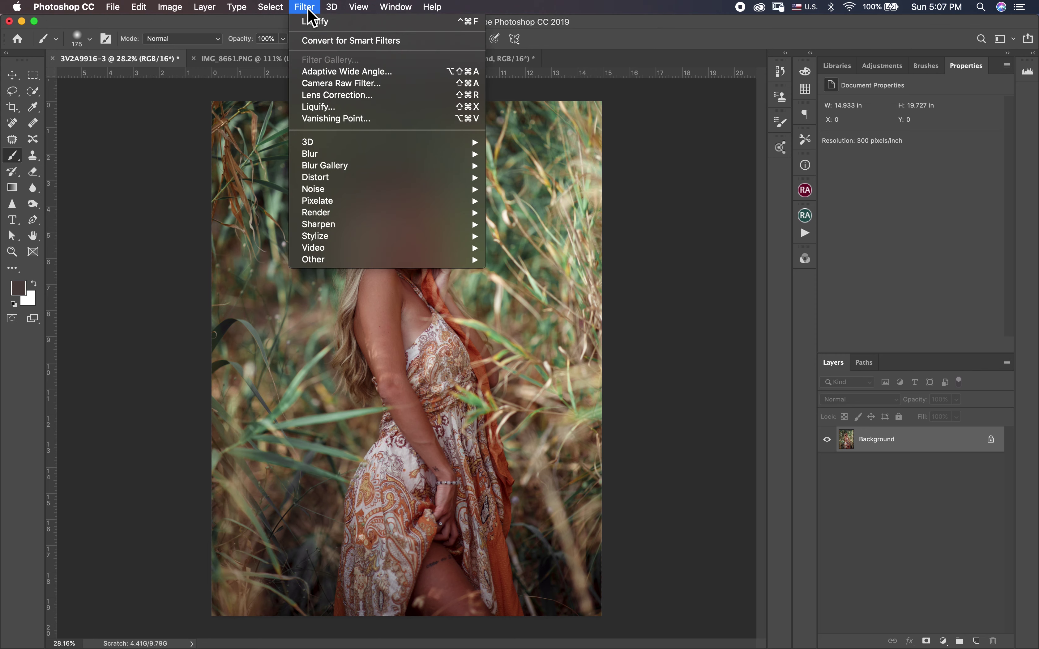
click(371, 111)
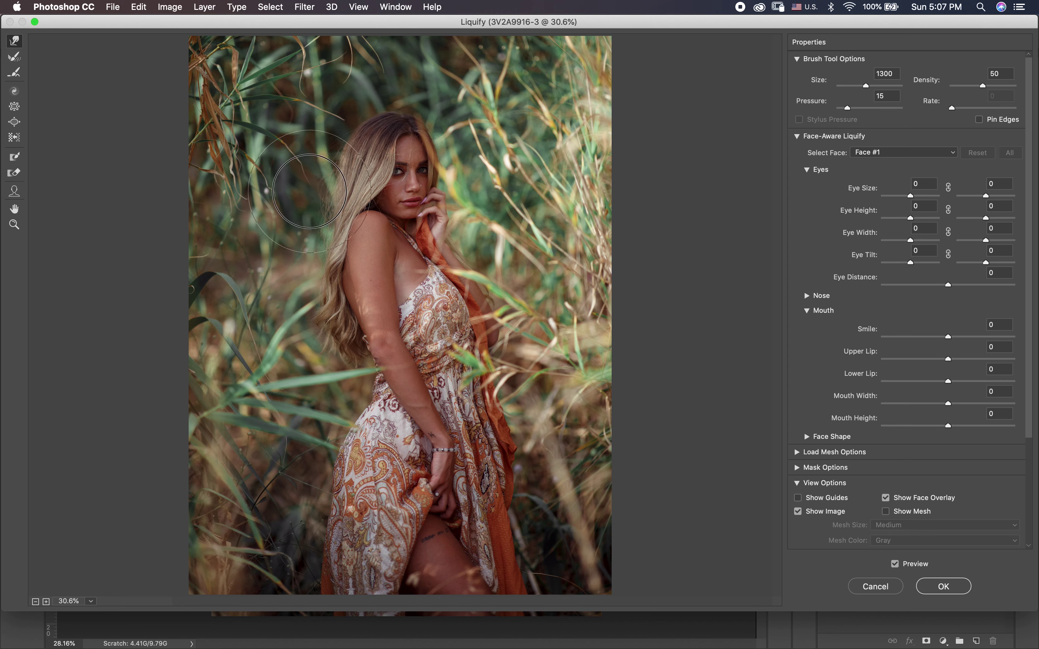
click(960, 589)
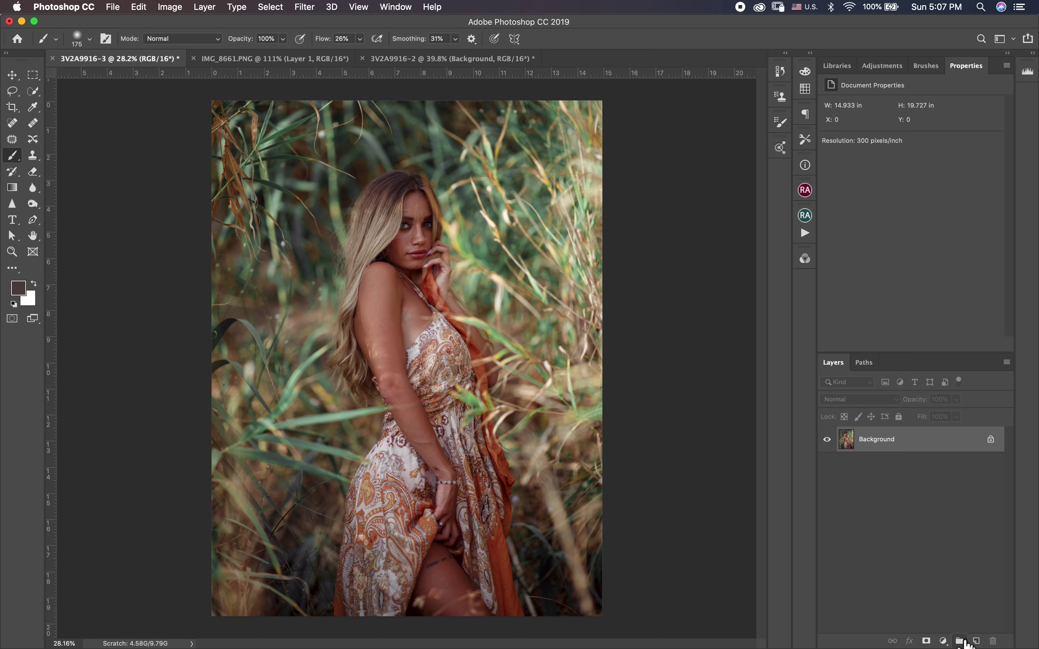
Create a new layer group above the background and add a Selective Color adjustment layer inside it.
click(962, 642)
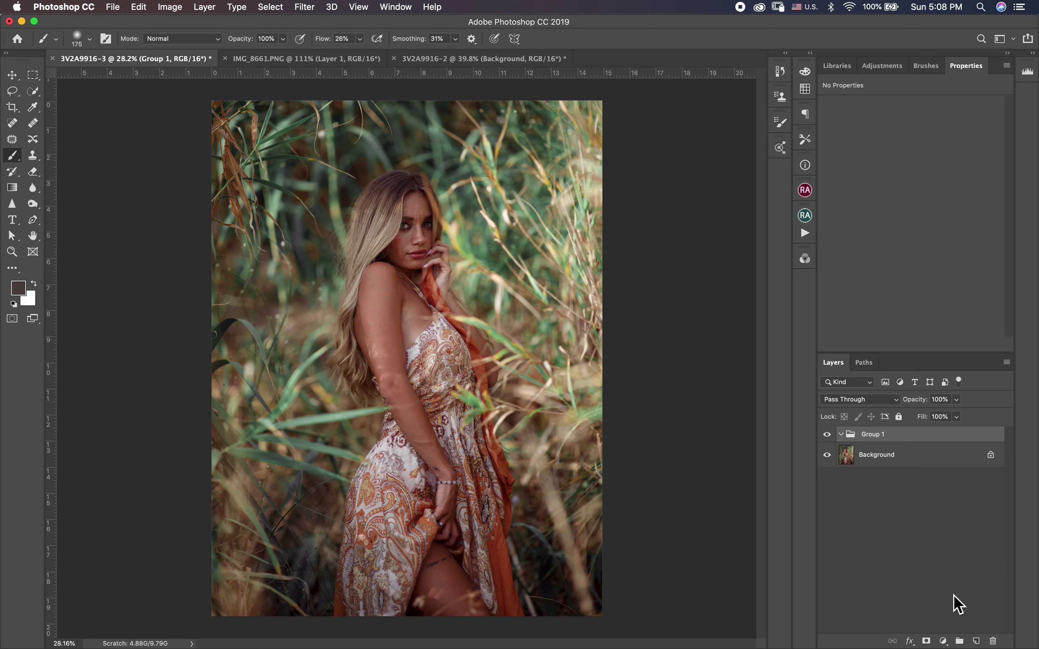
click(946, 640)
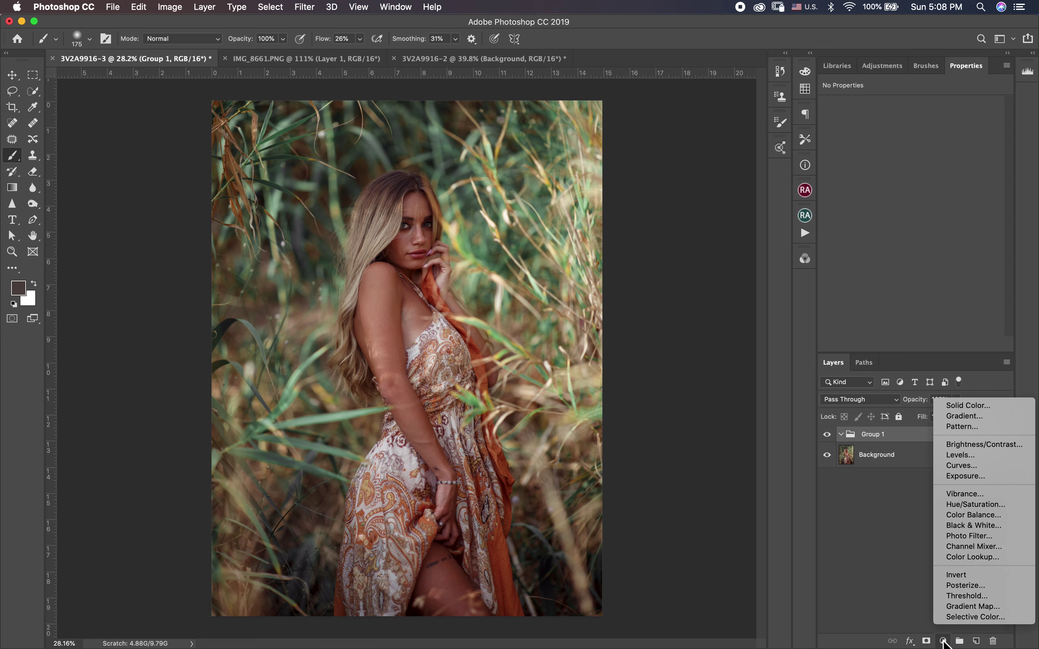
click(970, 619)
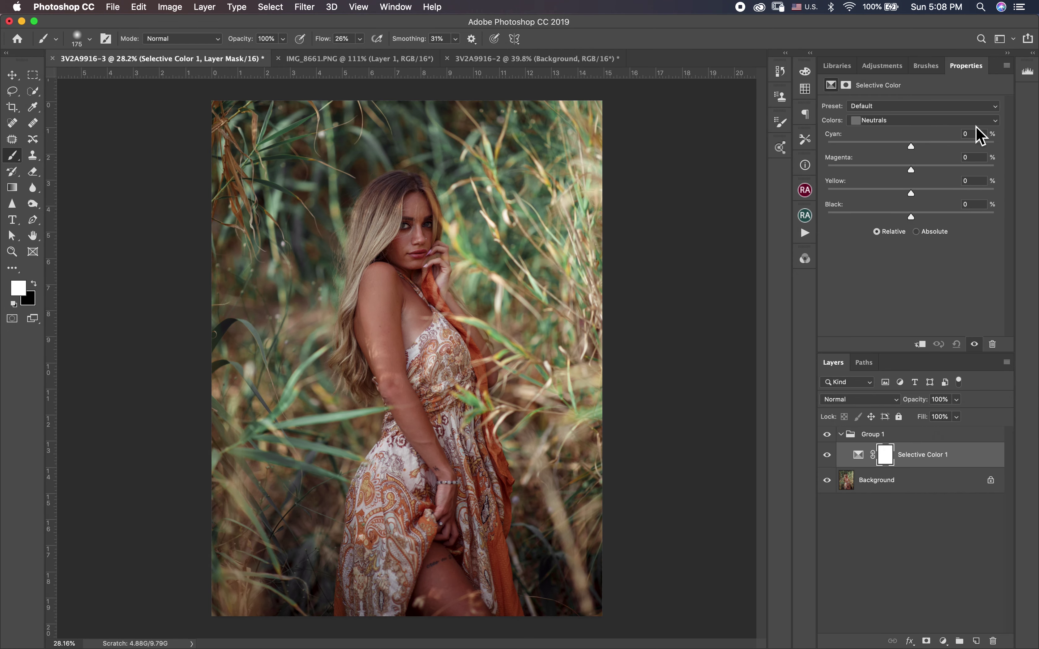
For the Yellows in Selective Color, set Cyan to +15%, Magenta to +11% and Yellow to +18%, and fine-tune Black.
click(997, 123)
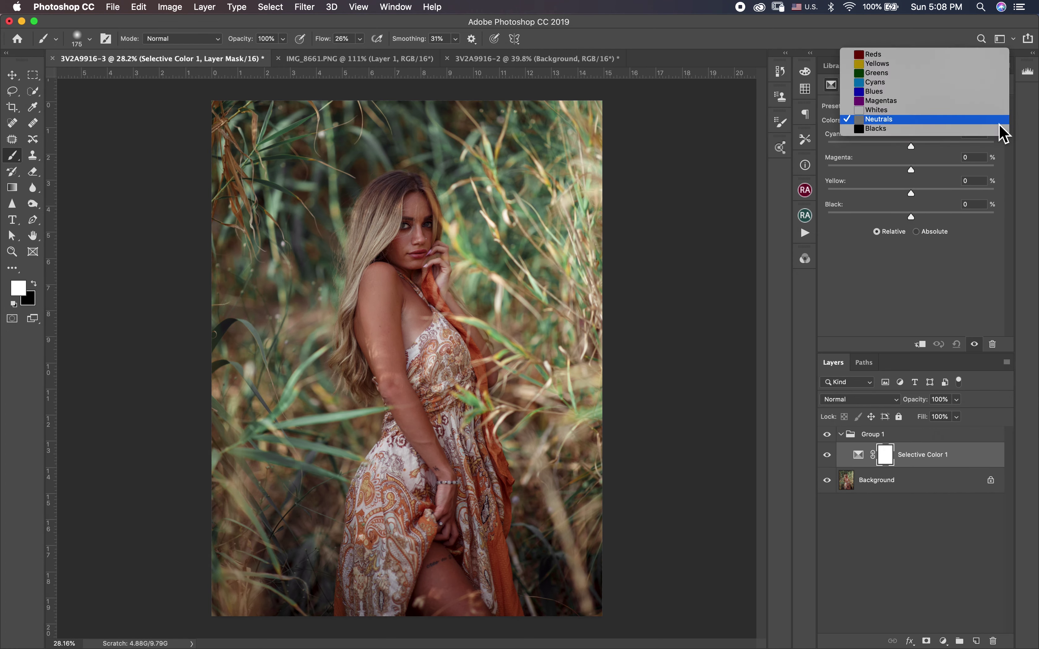
click(940, 64)
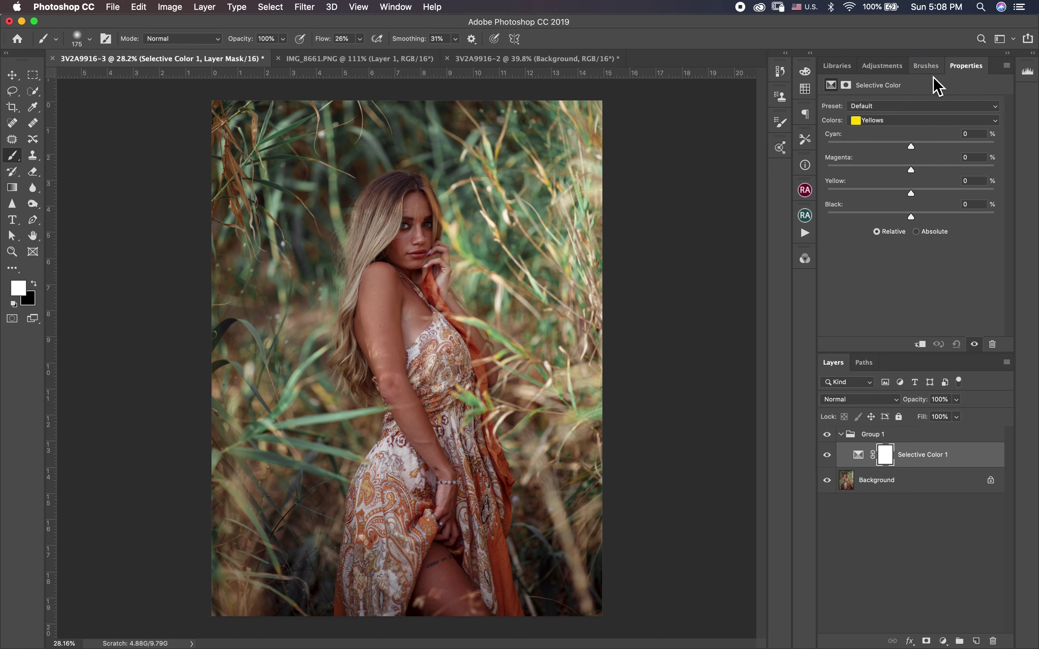
mouse_move(913, 150)
mouse_down()
mouse_move(926, 151)
mouse_move(929, 176)
mouse_move(914, 194)
mouse_move(929, 194)
mouse_move(920, 171)
mouse_up()
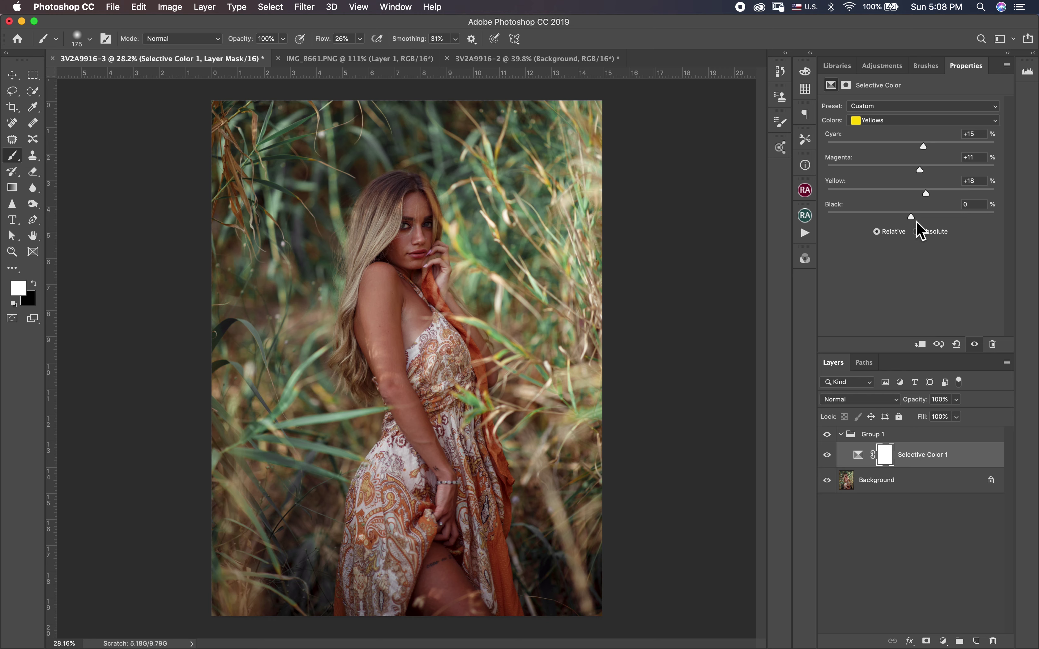
drag(916, 221, 915, 220)
For the Reds in Selective Color, slightly lower Cyan, raise Yellow and set Black to -3%.
click(995, 123)
click(970, 110)
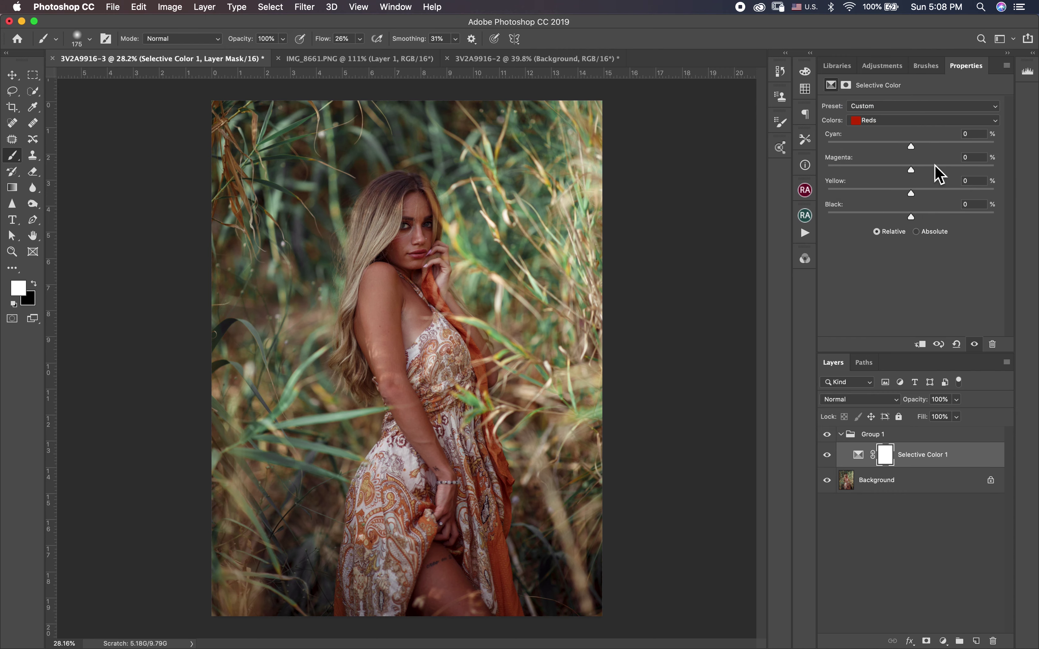
drag(912, 149, 908, 151)
drag(913, 195, 922, 196)
drag(914, 223, 912, 221)
Set Cyan to +1% for the Blacks in the Selective Color adjustment.
click(995, 121)
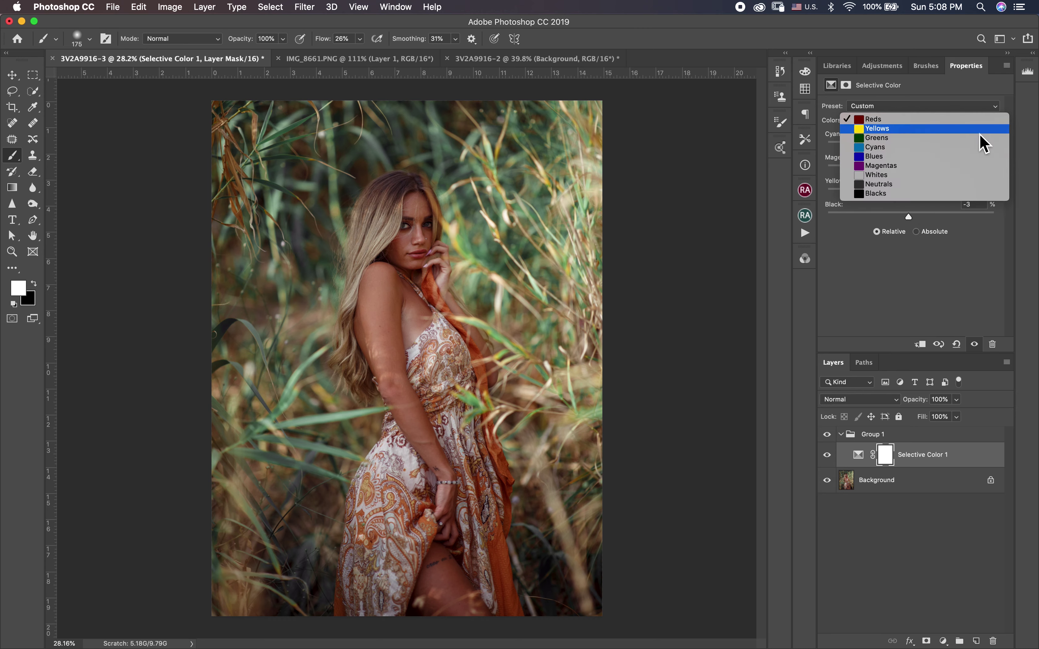
click(933, 196)
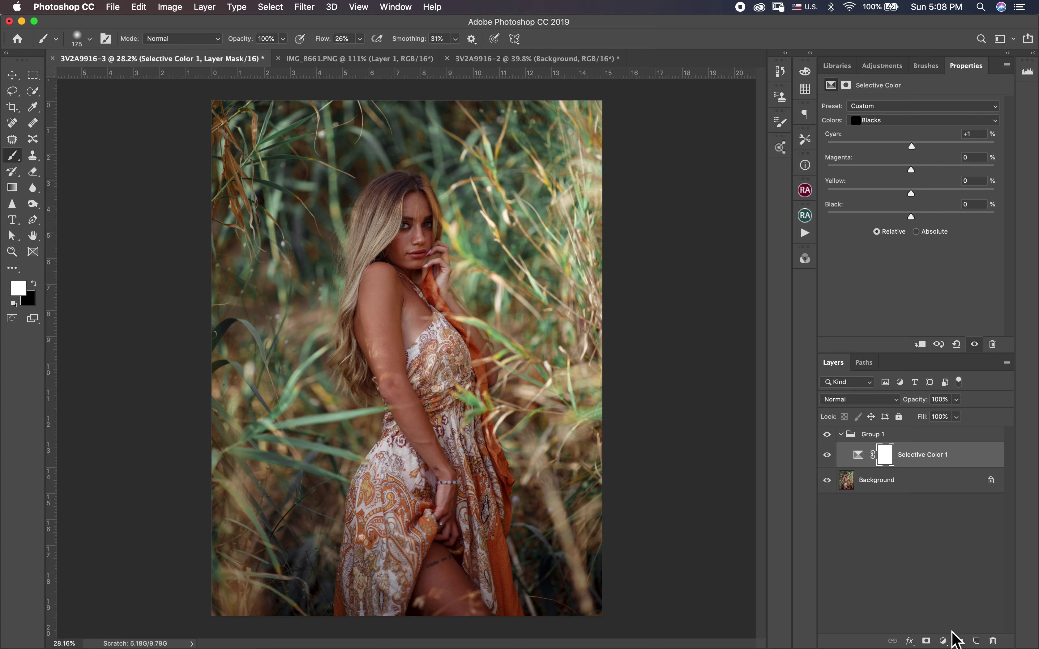
Add a Color Balance adjustment layer and set its Highlights to Cyan-Red -11, Magenta-Green +2 and Yellow-Blue -10.
click(944, 640)
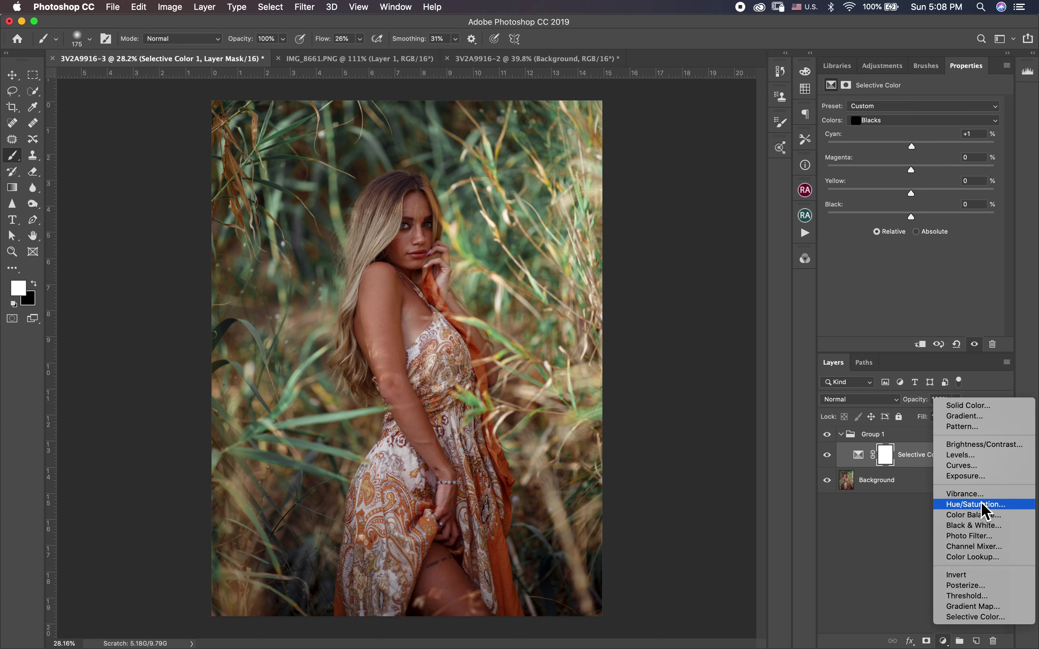
click(982, 516)
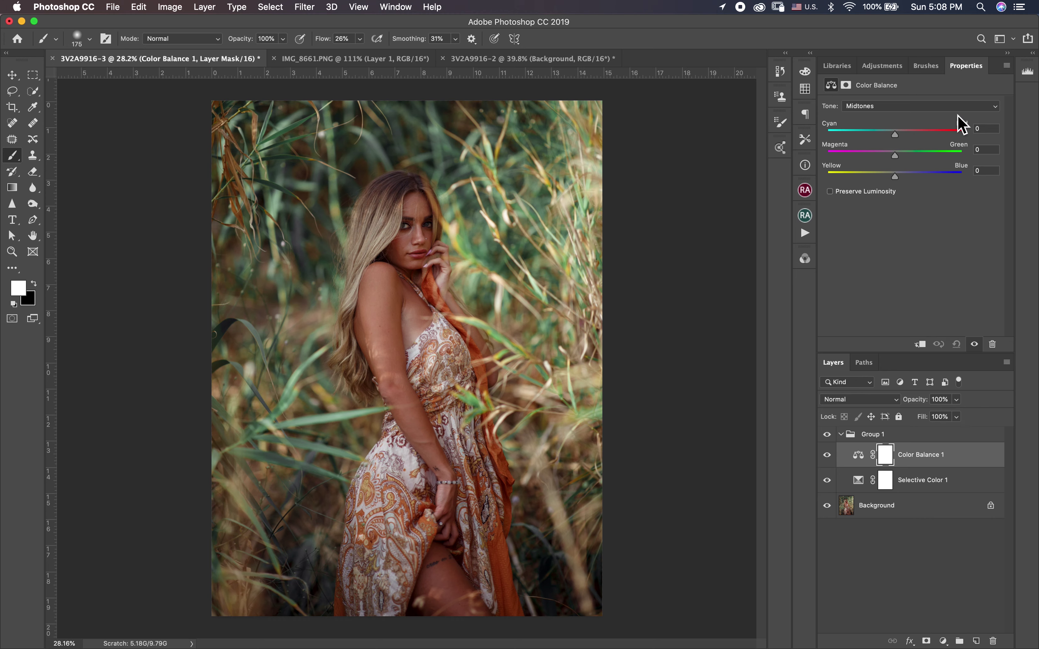
click(997, 107)
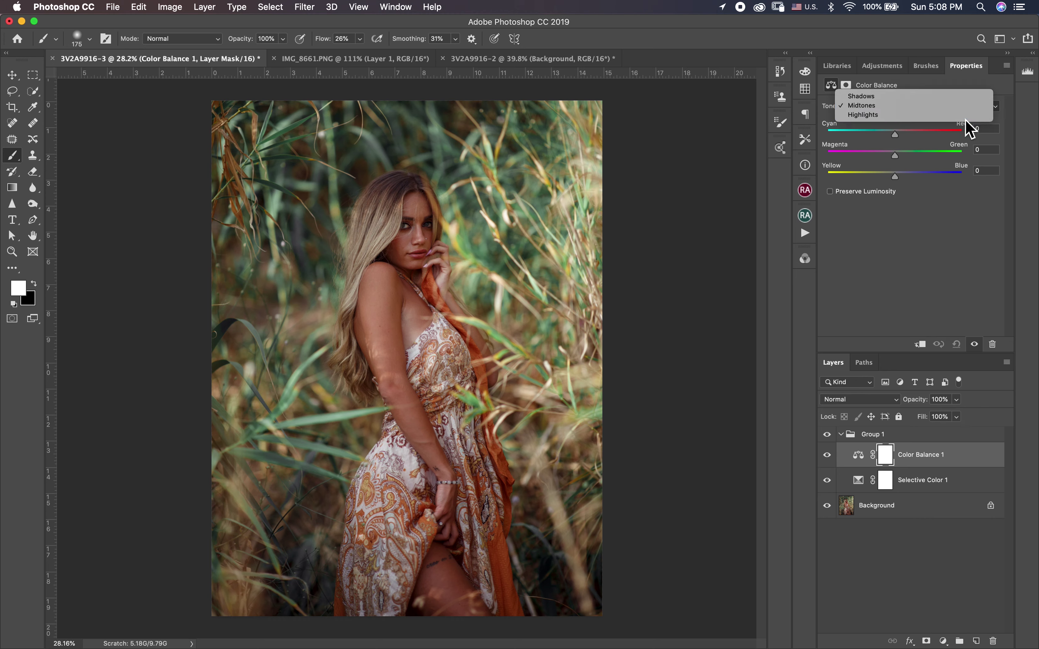
click(984, 114)
drag(897, 137, 891, 137)
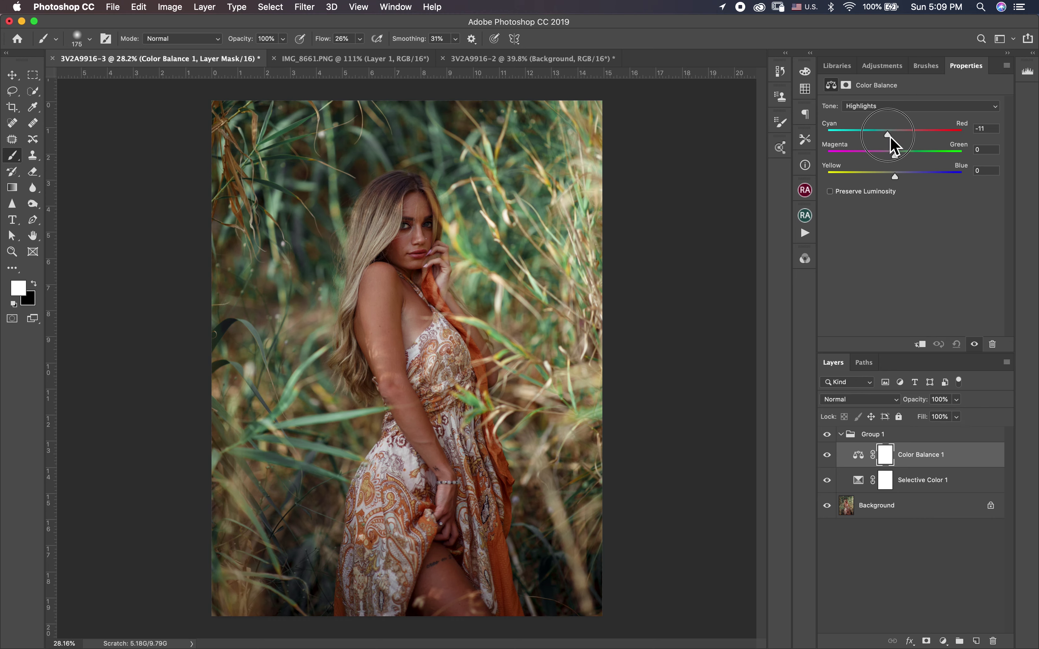
drag(896, 176, 892, 180)
drag(899, 159, 900, 160)
Set the Color Balance Shadows to Cyan-Red -1, Magenta-Green -5 and Yellow-Blue +4, and compare the image with and without the adjustment.
click(999, 107)
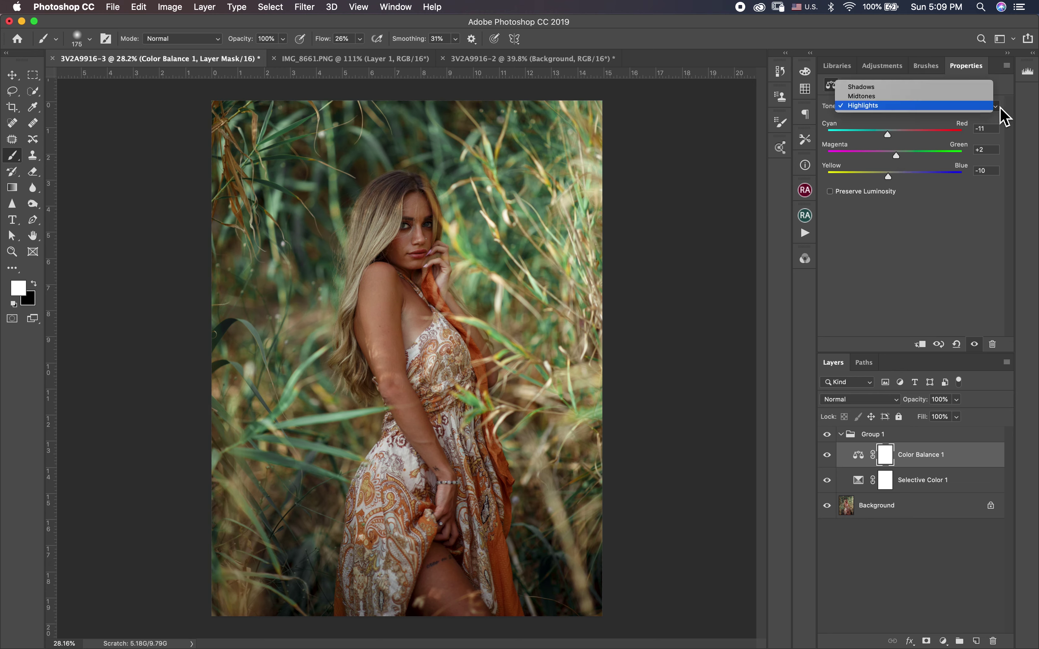
click(861, 87)
drag(896, 156, 894, 155)
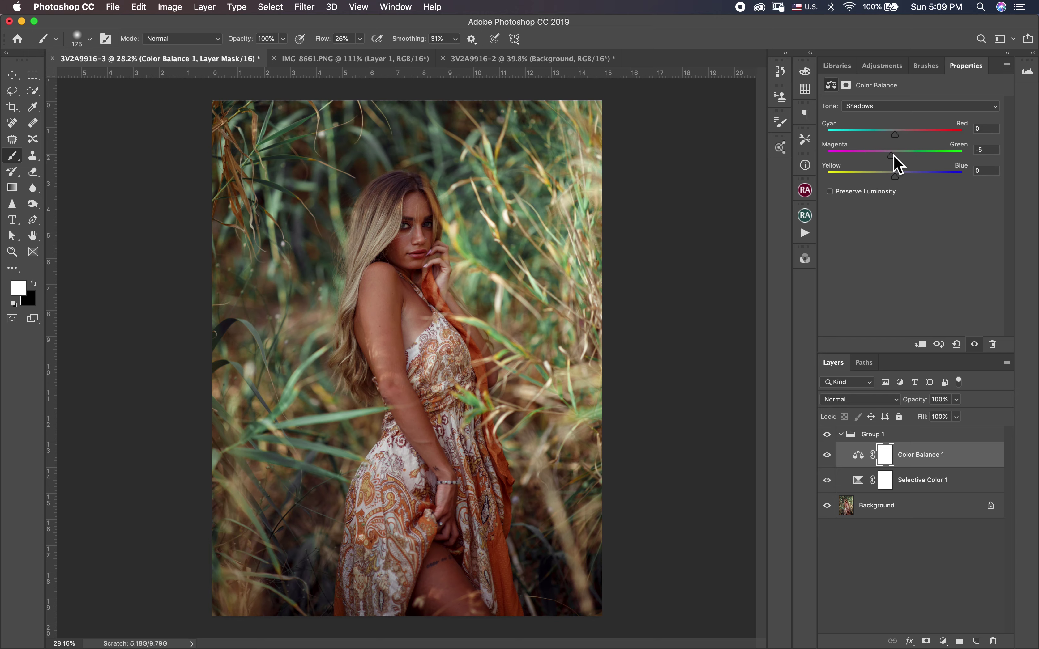
click(897, 136)
drag(897, 136, 896, 136)
drag(898, 179, 900, 179)
click(828, 458)
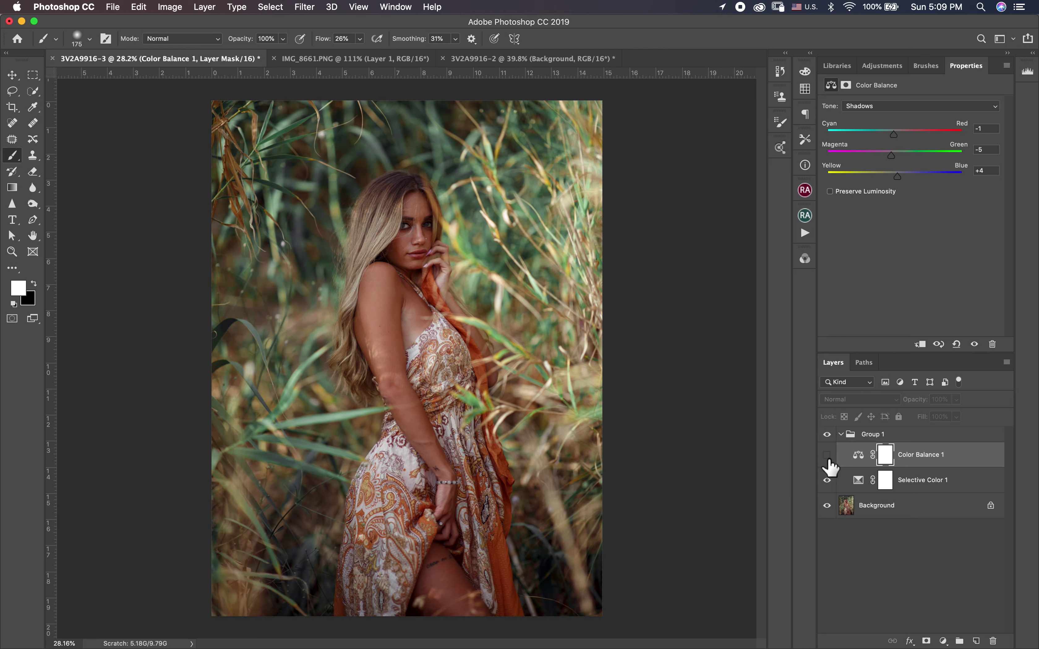
click(828, 458)
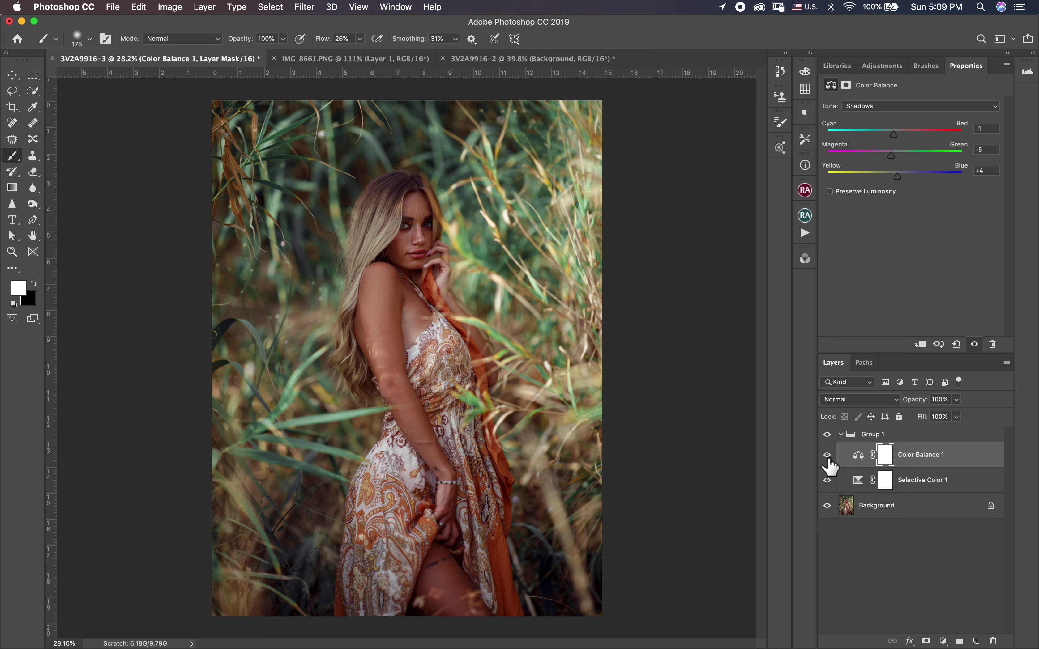
Collapse the adjustment group and duplicate the Background layer.
click(842, 434)
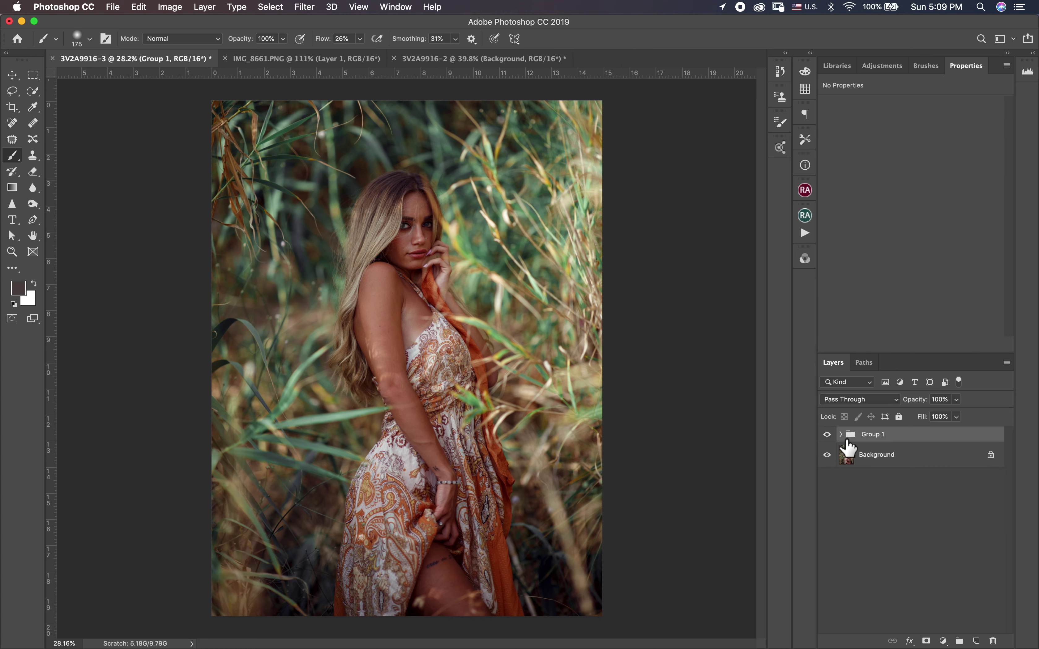
click(954, 465)
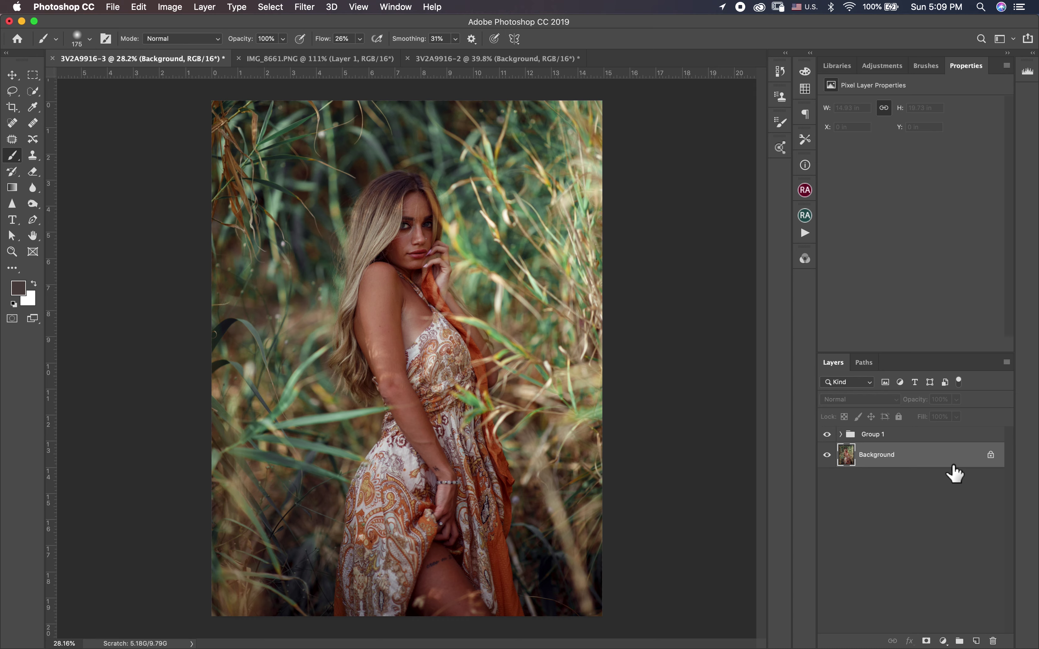
key(super+j)
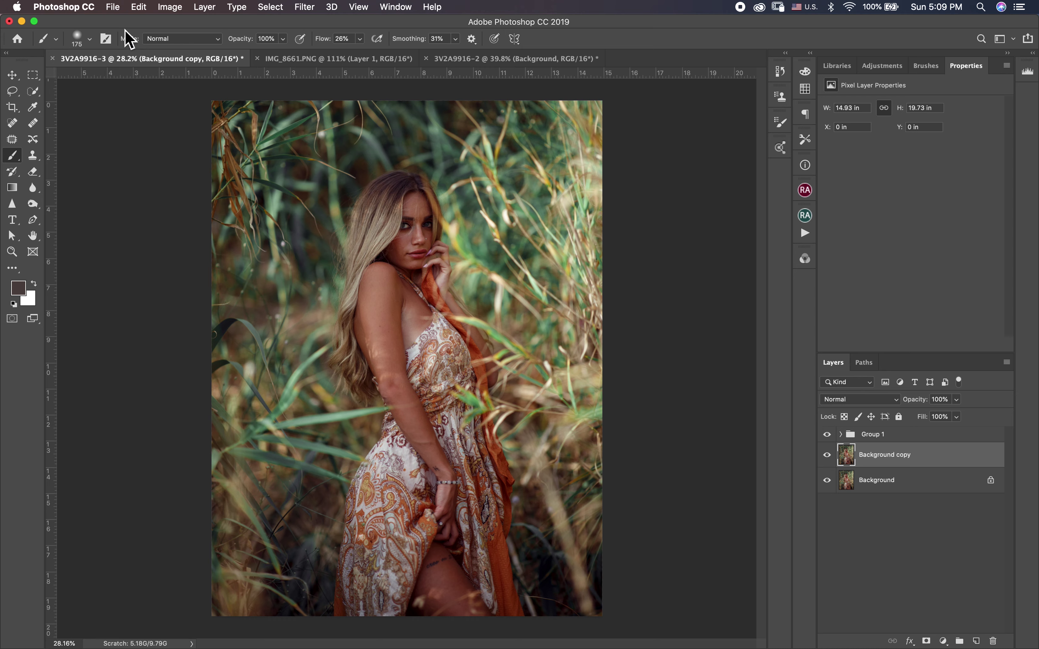
Remove small blemishes on the forehead and near the eyebrow using the Spot Healing Brush at size 20.
click(13, 125)
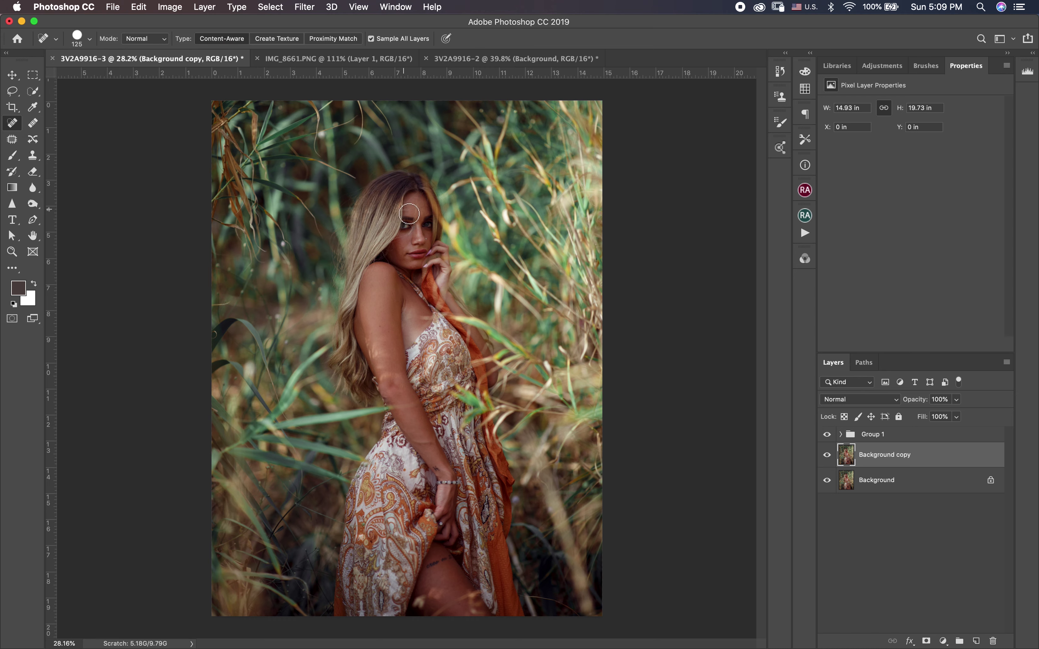
scroll(418, 198, up, 10)
key(bracketleft)
key(bracketleft)
key(bracketleft)
key(bracketleft)
key(bracketleft)
key(bracketleft)
key(bracketleft)
key(bracketleft)
key(bracketleft)
key(bracketleft)
key(bracketleft)
key(bracketleft)
click(367, 235)
click(451, 228)
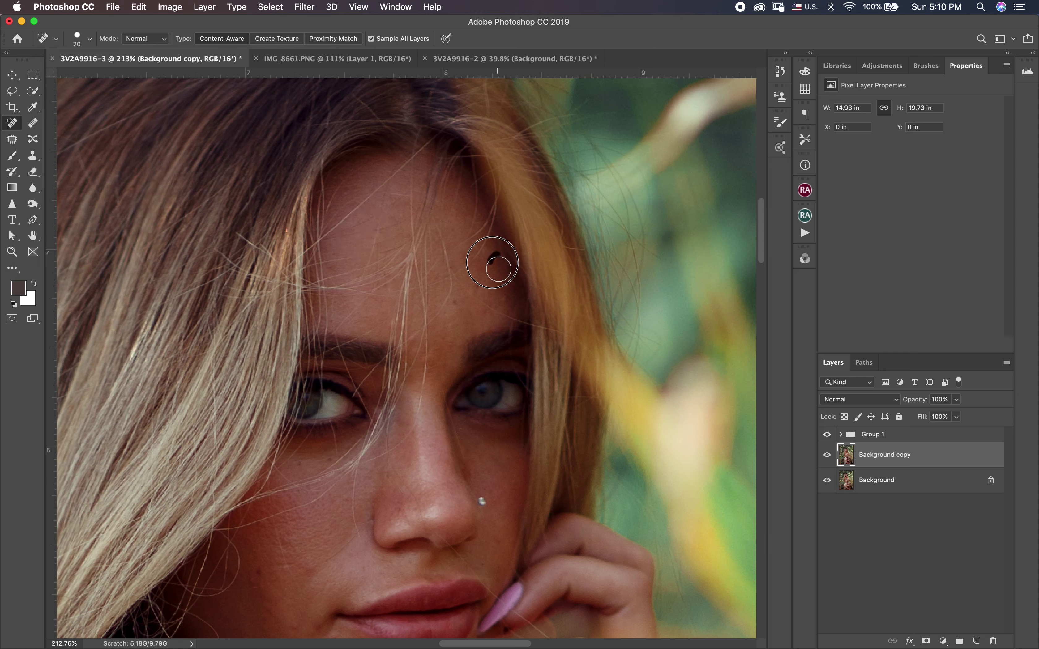
click(504, 301)
drag(478, 282, 475, 301)
click(523, 324)
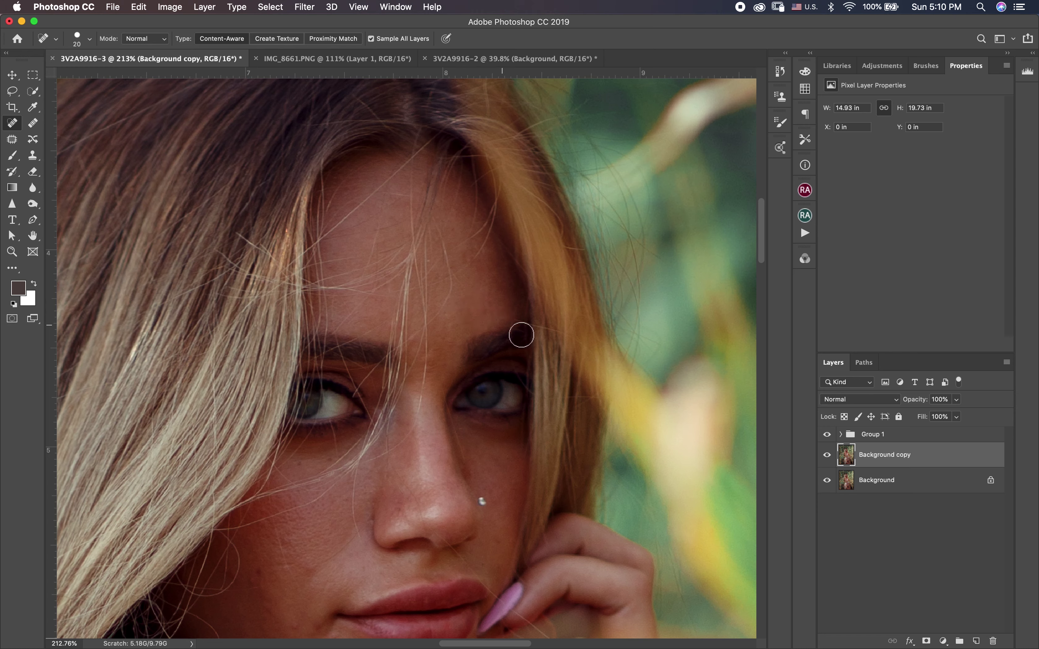
mouse_move(528, 322)
mouse_down()
mouse_move(504, 328)
mouse_move(550, 335)
mouse_move(525, 332)
mouse_up()
Heal the fine stray hairs and remaining marks across the woman's forehead.
drag(484, 232, 462, 278)
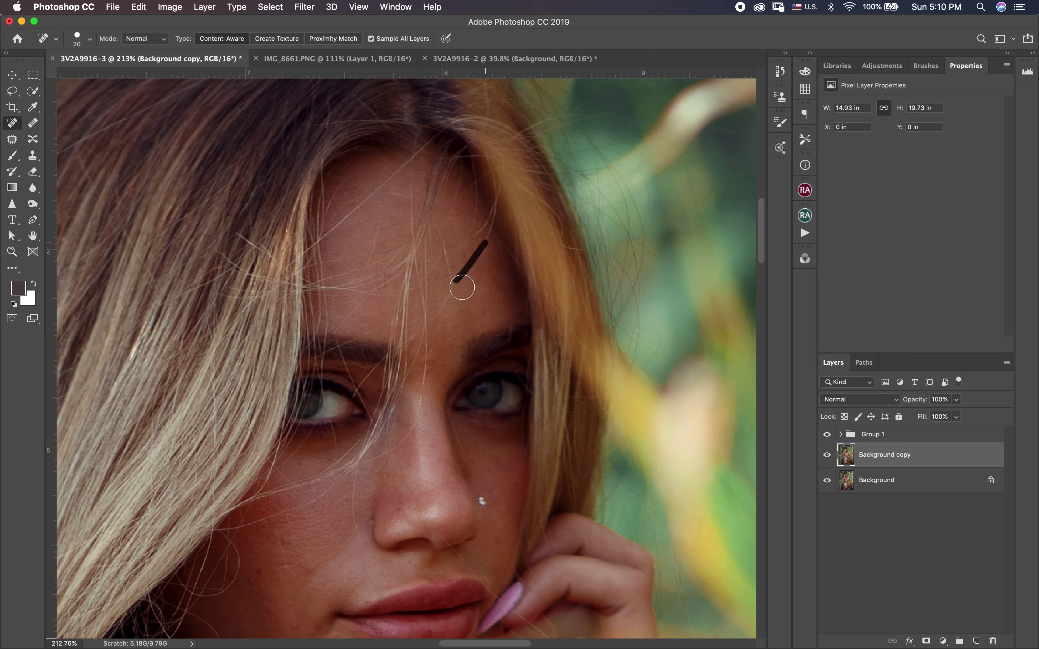
drag(487, 220, 454, 264)
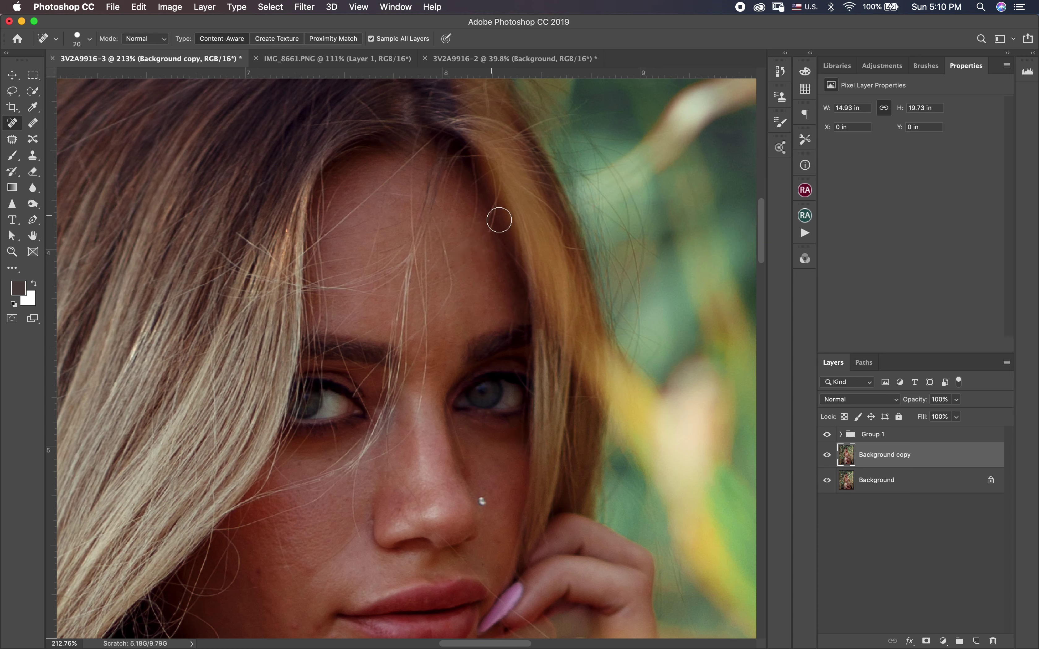
drag(498, 221, 487, 250)
drag(401, 165, 306, 258)
click(389, 184)
mouse_move(448, 243)
mouse_down()
mouse_move(452, 298)
mouse_move(442, 233)
mouse_move(455, 296)
mouse_move(436, 330)
mouse_up()
mouse_move(434, 148)
mouse_down()
mouse_move(378, 208)
mouse_move(328, 232)
mouse_up()
mouse_move(388, 205)
mouse_down()
mouse_move(357, 285)
mouse_move(364, 270)
mouse_move(375, 277)
mouse_move(337, 281)
mouse_up()
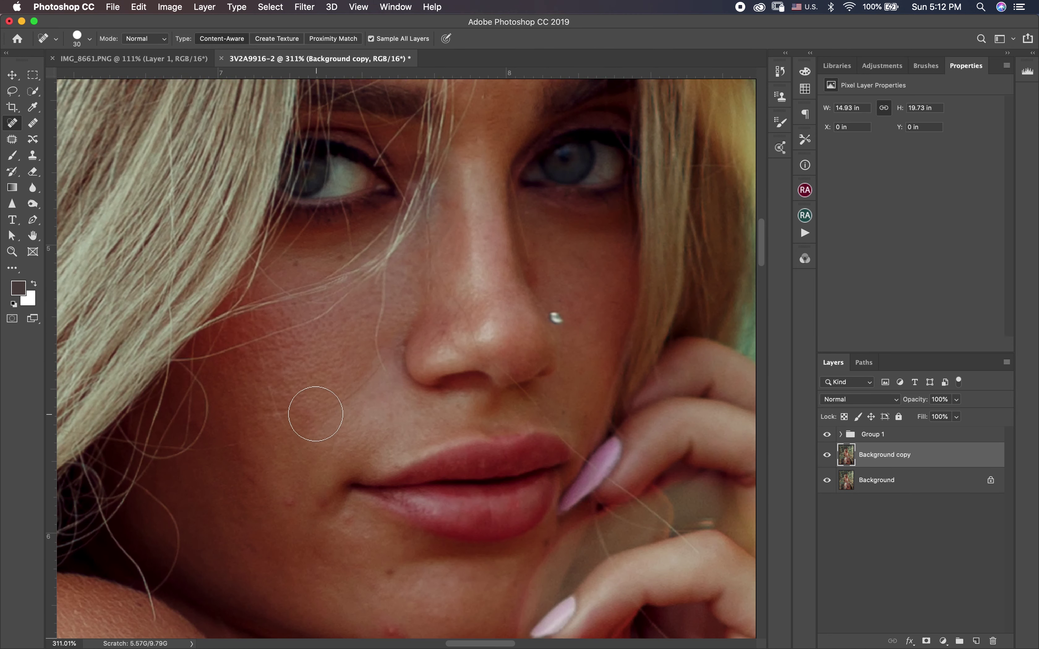
Heal the spots on the woman's cheek, chin and around her mouth with the Spot Healing Brush at size 30.
drag(367, 382, 319, 429)
click(291, 502)
scroll(367, 536, down, 5)
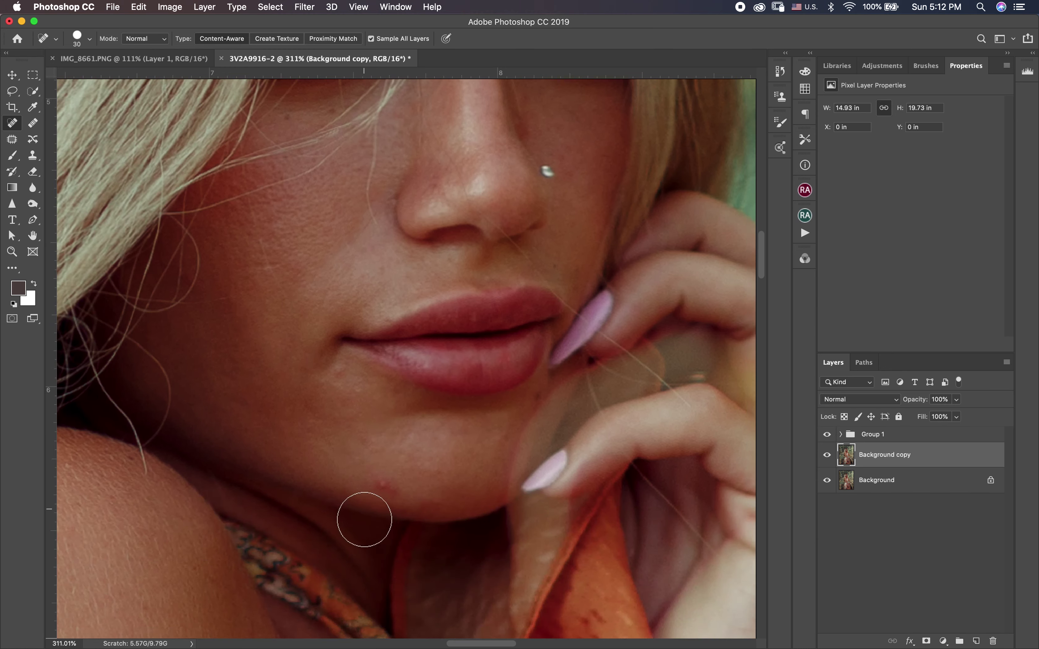
click(397, 490)
click(341, 374)
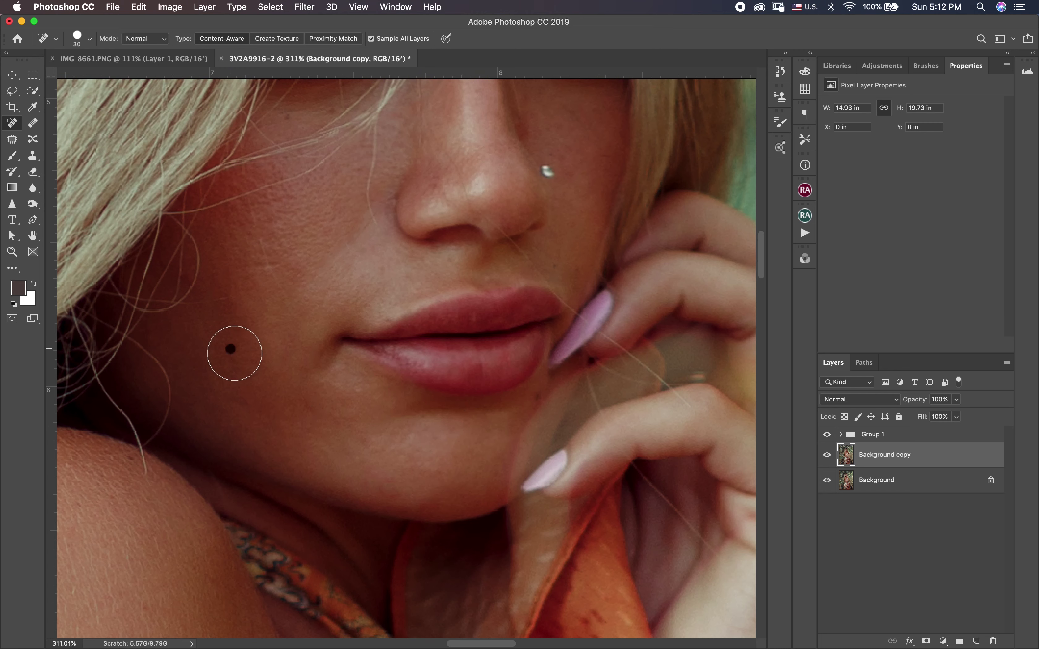
click(248, 403)
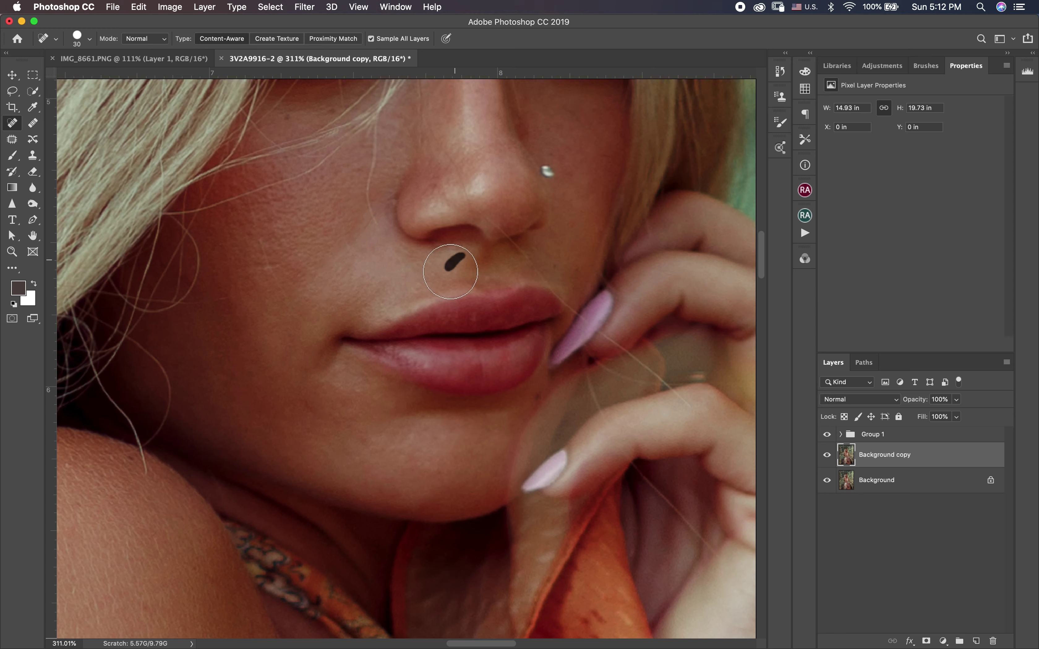
Remove the stray hair running from above the upper lip across the fingernail, fingers and hand.
click(526, 258)
drag(545, 278, 566, 306)
click(587, 321)
click(610, 338)
mouse_move(652, 370)
mouse_down()
mouse_move(628, 360)
mouse_move(674, 384)
mouse_up()
click(704, 369)
mouse_move(592, 366)
mouse_down()
mouse_move(587, 387)
mouse_move(601, 419)
mouse_up()
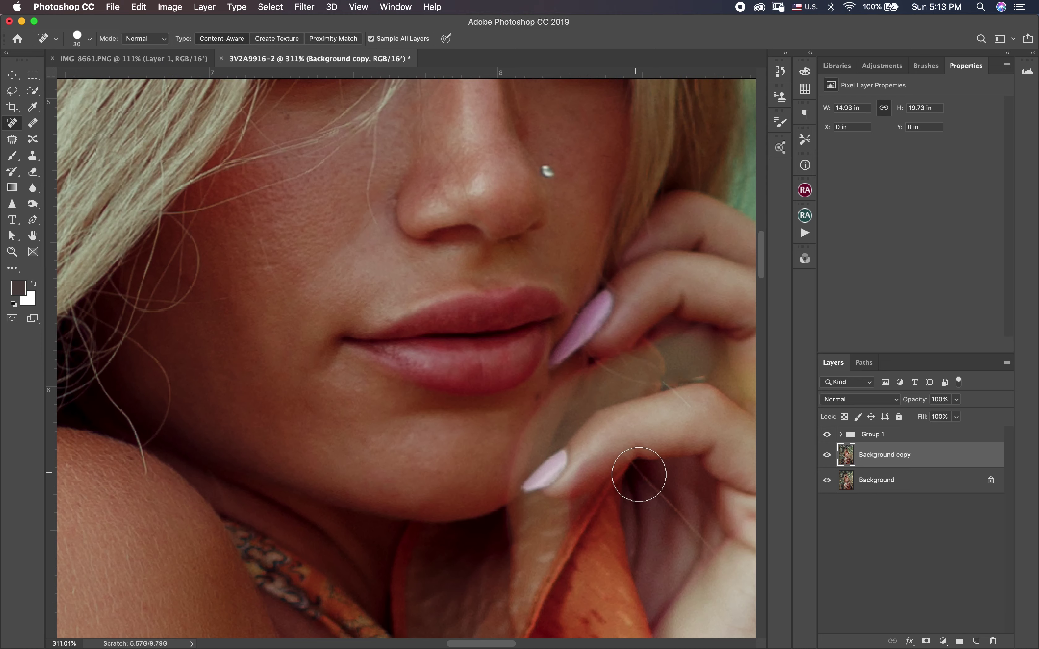
drag(707, 540, 639, 476)
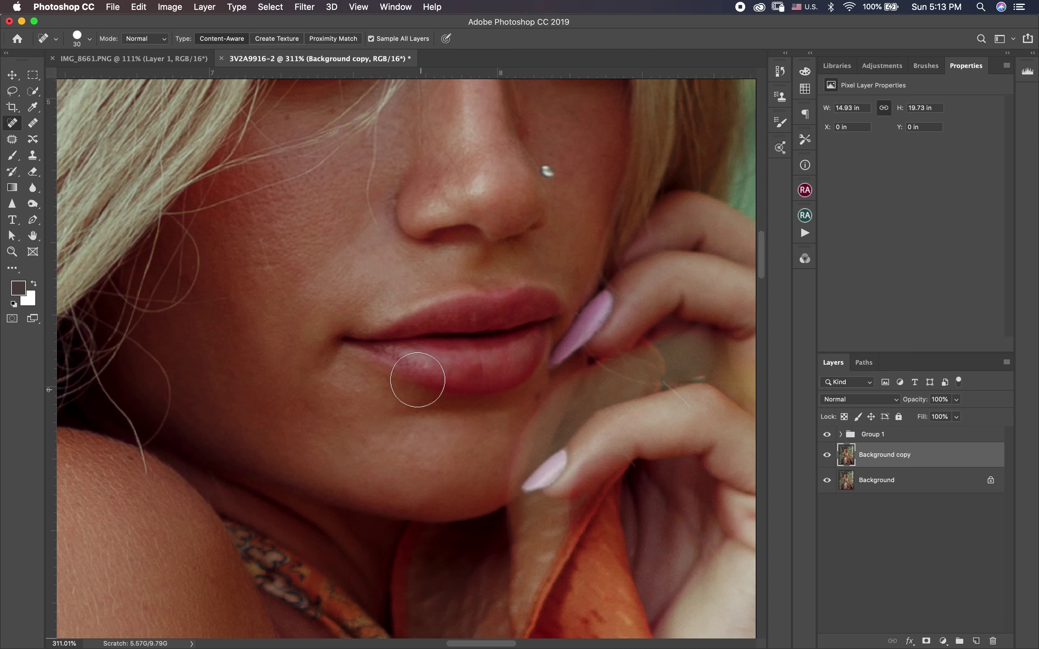
Heal the small marks on the cheek and in the areas under both eyes.
scroll(418, 380, up, 5)
click(314, 249)
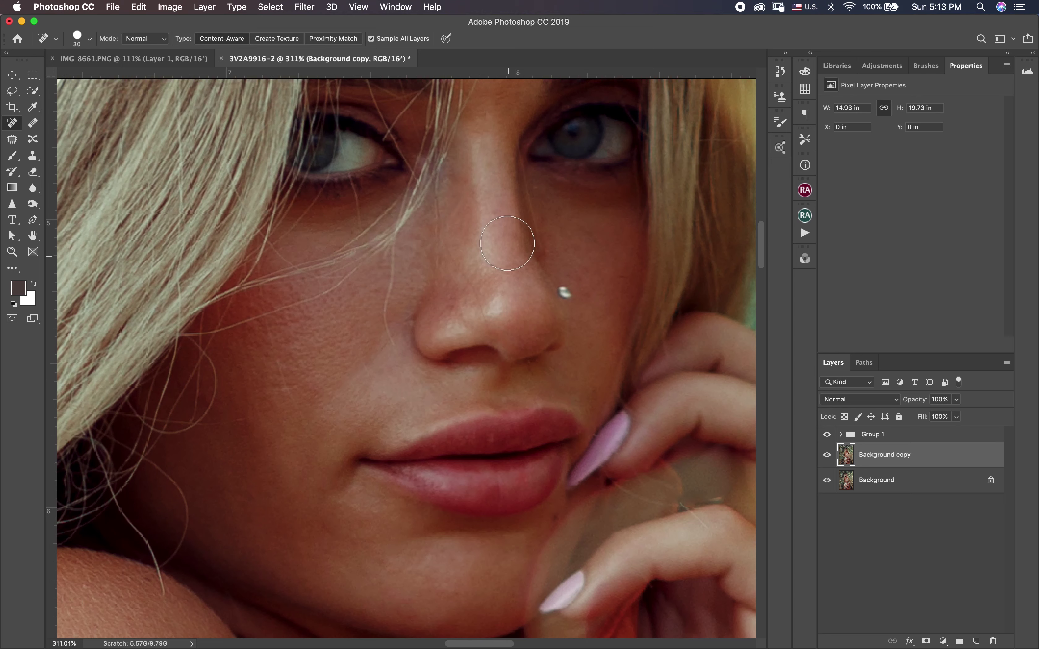
drag(566, 180, 555, 173)
drag(583, 186, 561, 185)
click(337, 194)
Heal the marks on the underarm skin and the mole beside the dress neckline.
scroll(336, 195, down, 5)
click(421, 291)
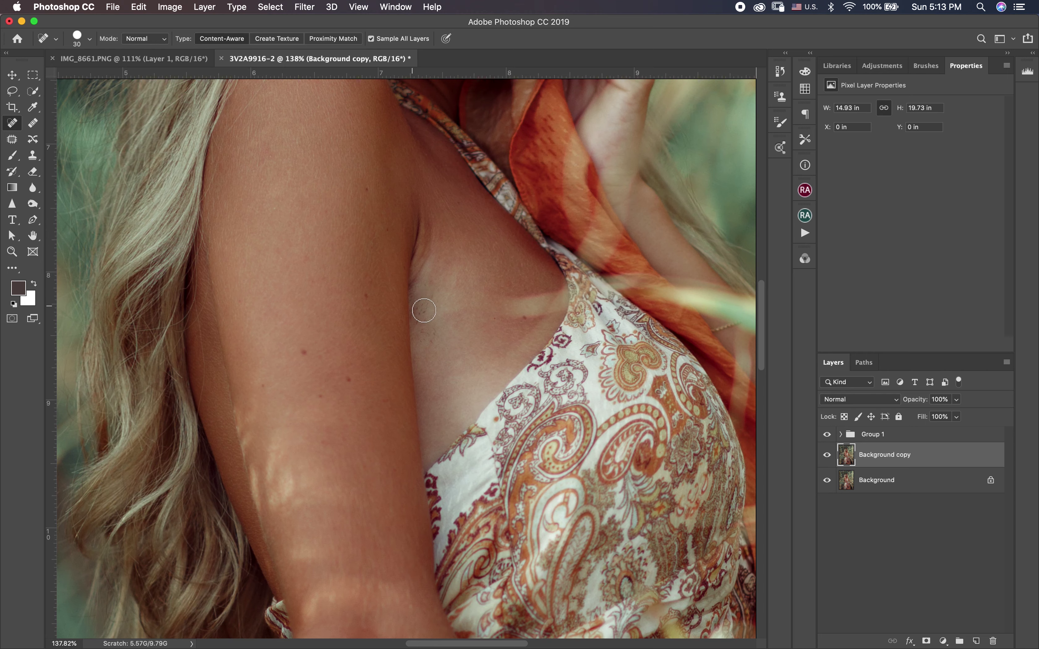
drag(416, 319, 428, 311)
click(416, 310)
scroll(447, 283, up, 4)
drag(436, 274, 440, 283)
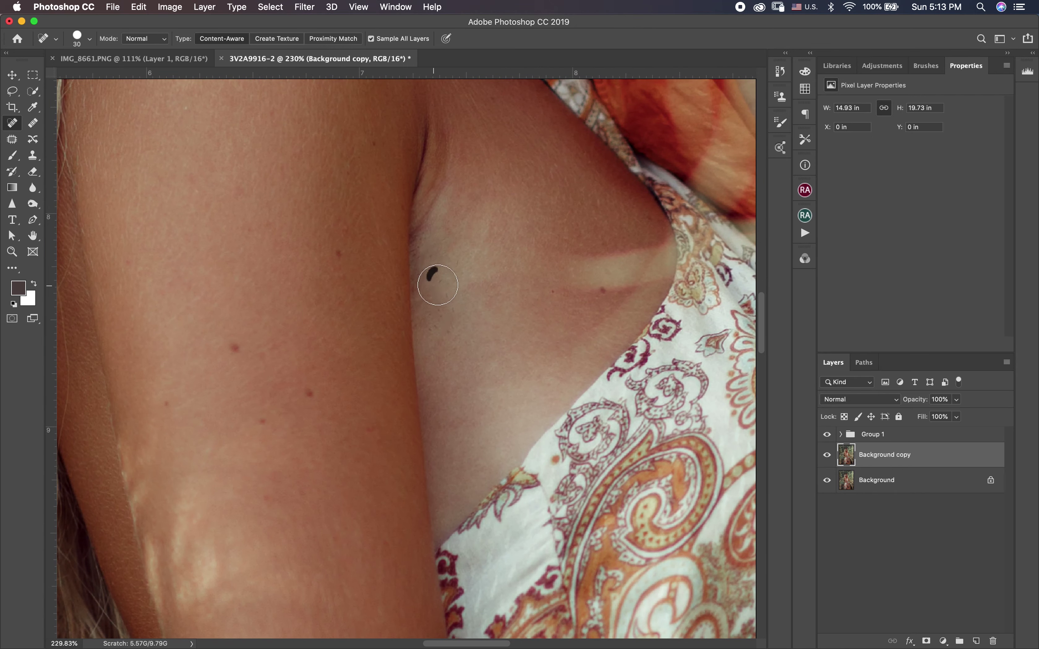
click(603, 291)
scroll(451, 334, down, 2)
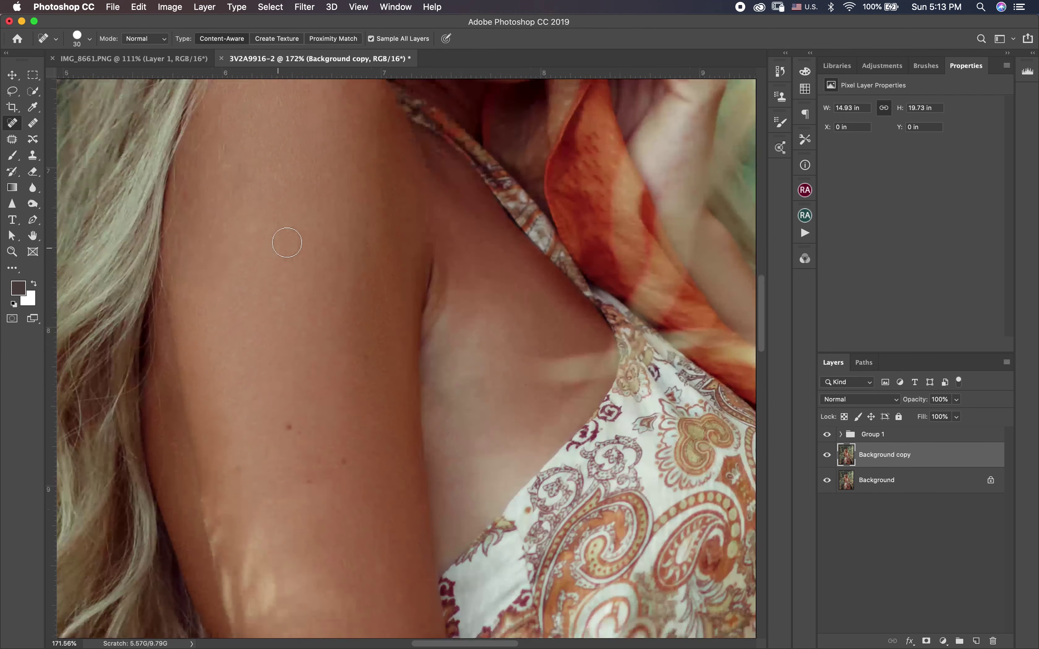
Enlarge the Spot Healing Brush to size 70 and retouch the skin along the forearm and near the wrist.
scroll(286, 243, down, 12)
key(])
key(])
key(])
key(])
key(])
key(])
mouse_move(467, 422)
mouse_down()
mouse_move(435, 426)
mouse_move(431, 441)
mouse_move(421, 428)
mouse_move(471, 422)
mouse_move(426, 435)
mouse_move(486, 411)
mouse_move(503, 476)
mouse_move(404, 414)
mouse_move(414, 432)
mouse_move(363, 374)
mouse_up()
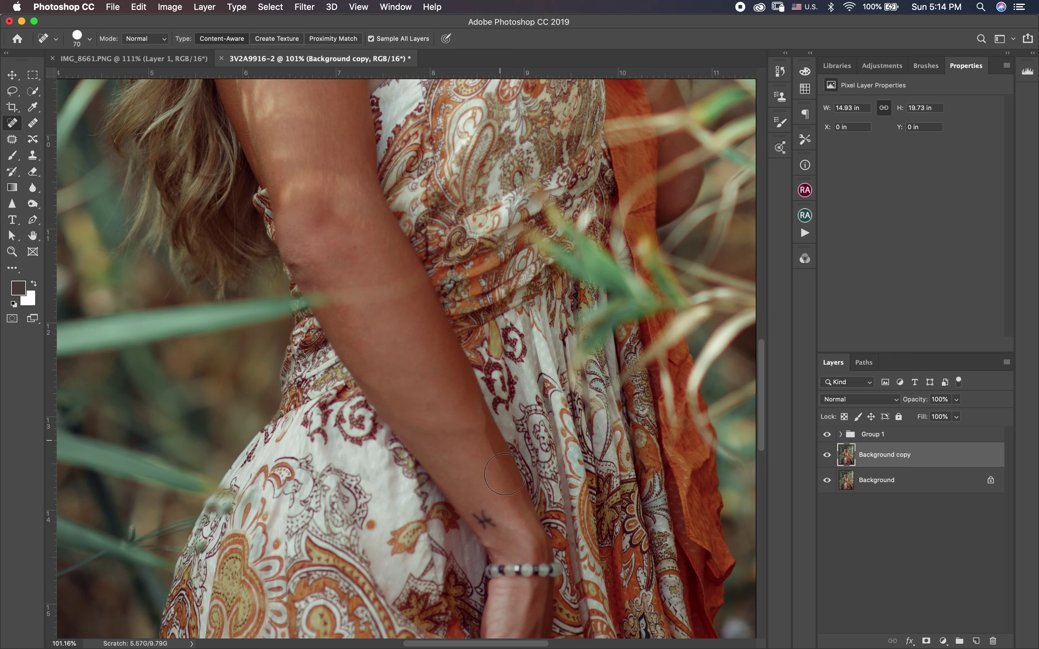
mouse_move(496, 536)
mouse_down()
mouse_move(517, 522)
mouse_move(486, 553)
mouse_up()
Smooth the marks on the shoulder and upper arm with the Patch tool, clearing the selection after each patch.
scroll(482, 549, up, 8)
click(12, 139)
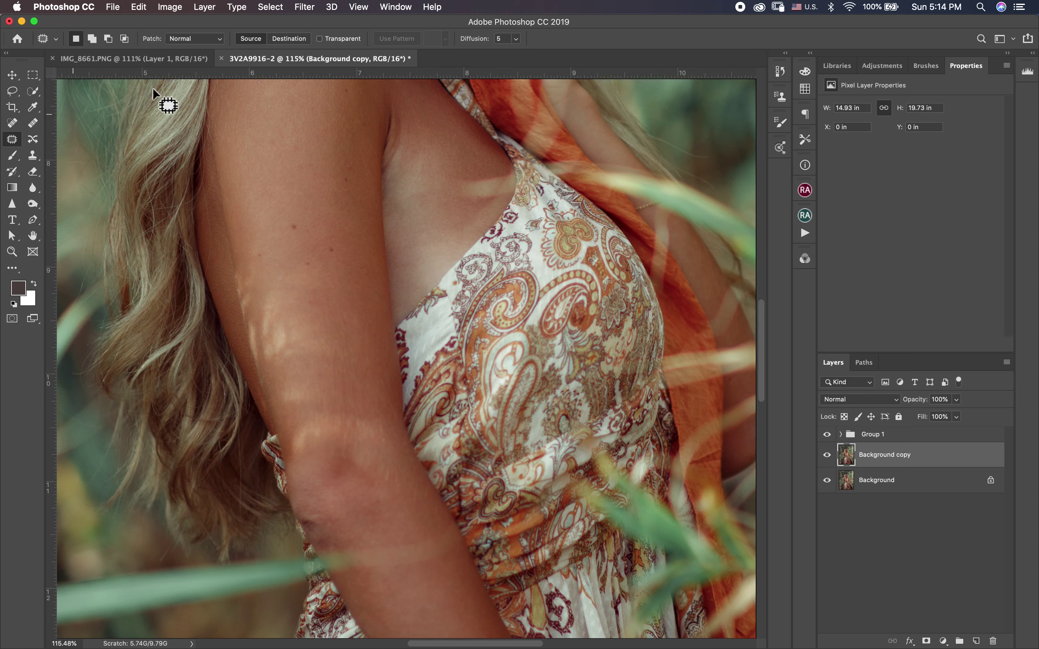
scroll(175, 79, up, 1)
right_click(505, 149)
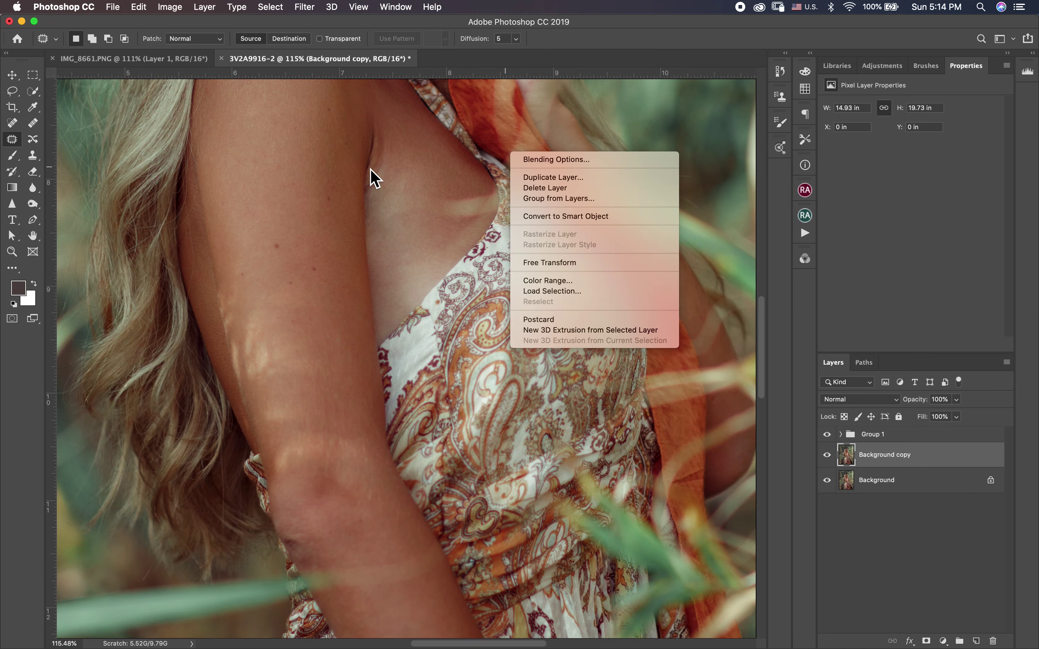
click(414, 173)
scroll(382, 169, up, 4)
drag(248, 269, 253, 293)
click(242, 238)
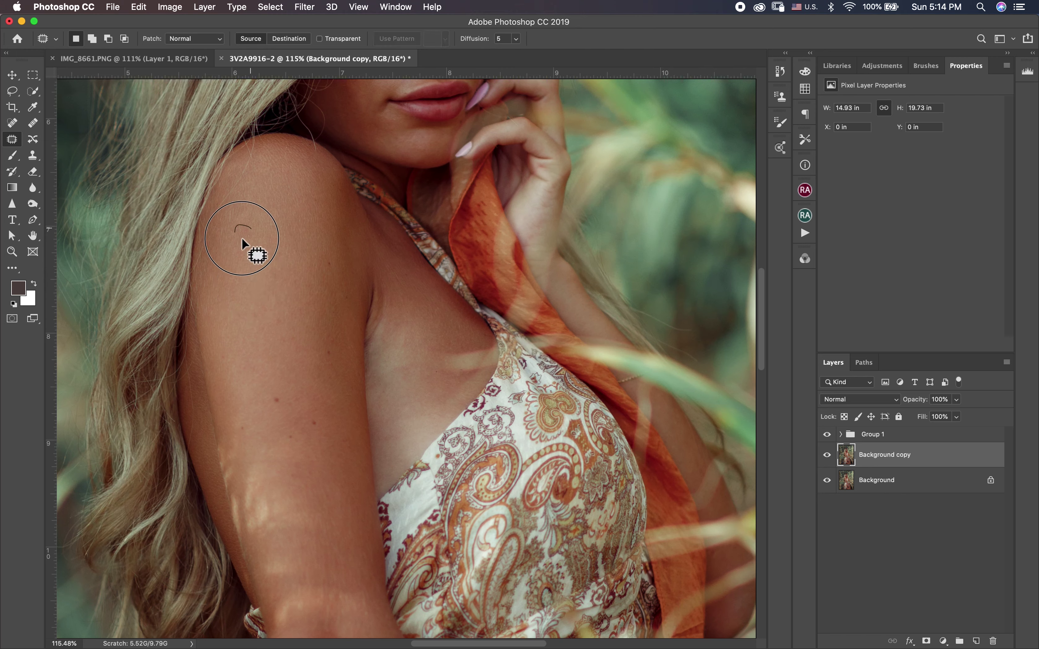
mouse_move(249, 220)
mouse_down()
mouse_move(230, 237)
mouse_move(239, 239)
mouse_up()
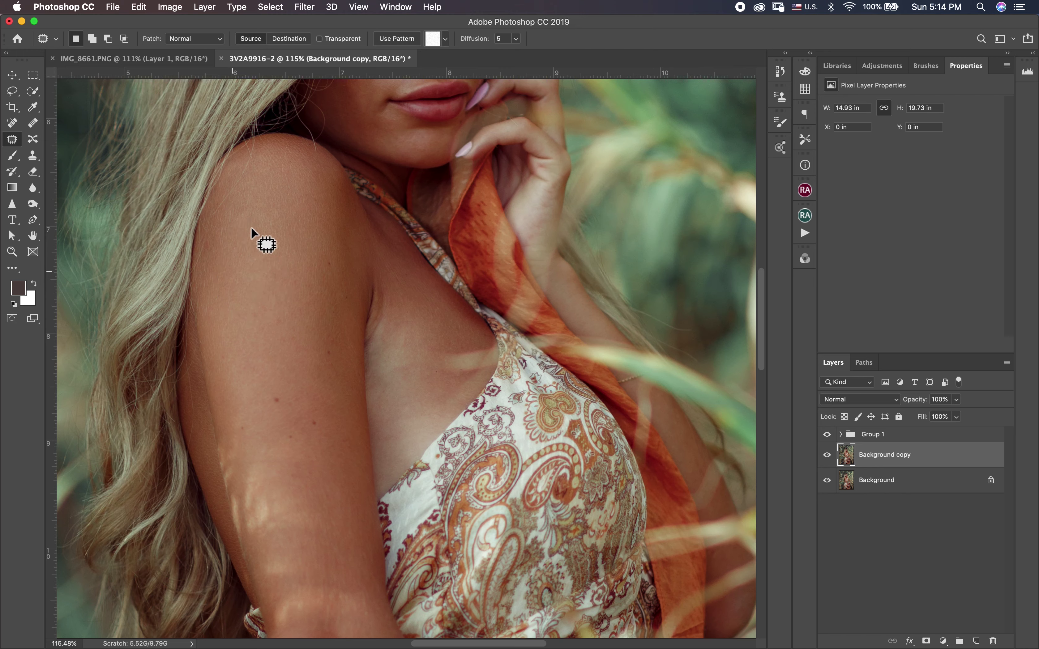
key(super+d)
drag(253, 185, 253, 191)
key(super+d)
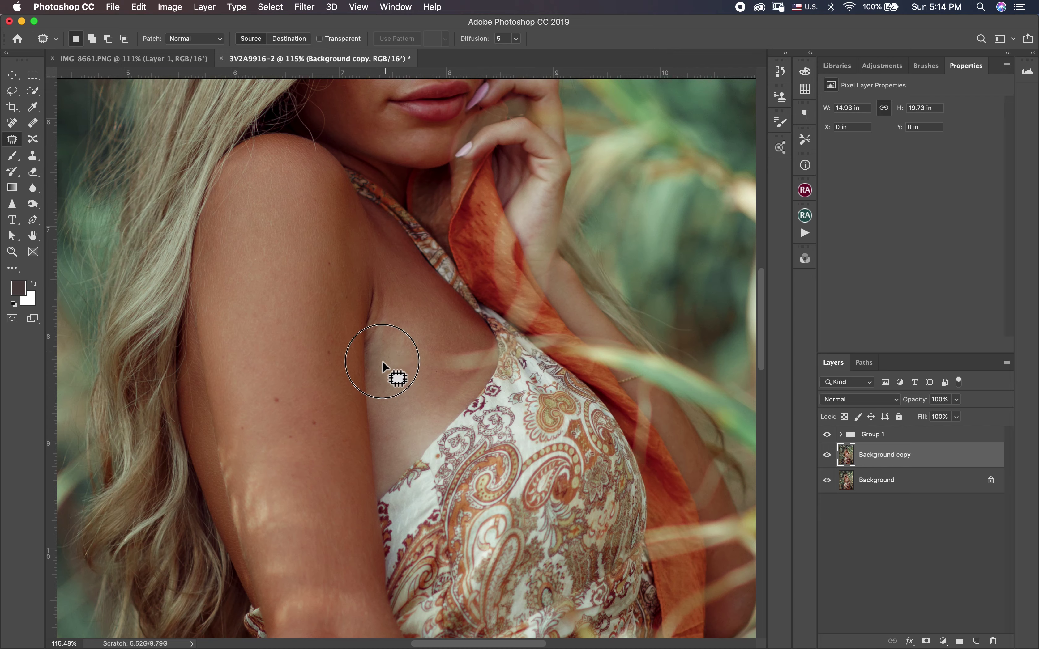
Patch the uneven skin beside the armpit with cleaner skin from nearby and deselect.
drag(382, 362, 418, 328)
key(super+d)
mouse_move(374, 385)
mouse_down()
mouse_move(434, 326)
mouse_move(400, 312)
mouse_move(401, 325)
mouse_move(381, 328)
mouse_move(374, 343)
mouse_move(382, 335)
mouse_up()
key(super+d)
Patch the light stray strand on the cheek with nearby skin using the Patch tool and deselect.
scroll(419, 326, up, 6)
key(super+plus)
key(super+minus)
key(super+d)
mouse_move(379, 338)
mouse_down()
mouse_move(366, 312)
mouse_move(371, 322)
mouse_up()
drag(370, 320, 359, 360)
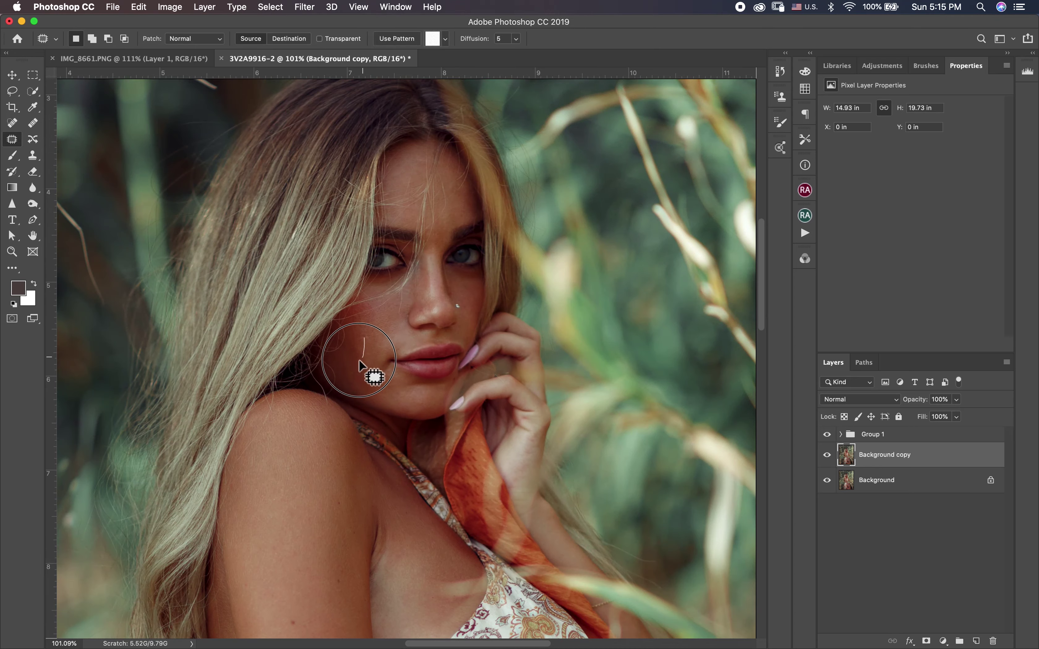
key(super+d)
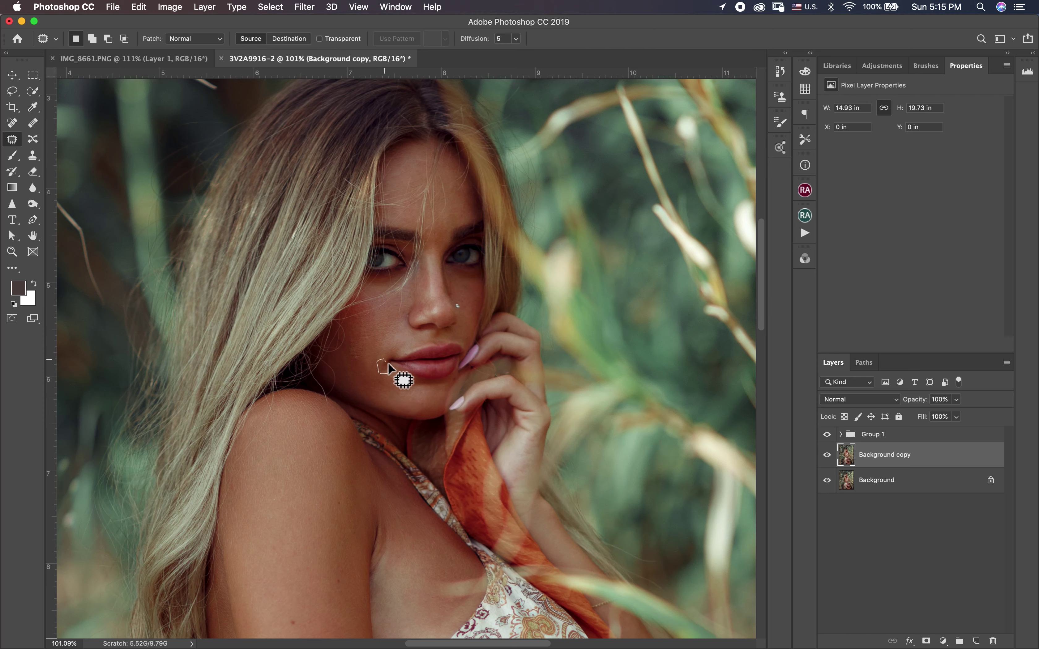
Patch the uneven skin at the mouth corner, on the cheek and beside the outer eye, clearing each selection.
drag(385, 360, 387, 368)
mouse_move(387, 368)
mouse_down()
mouse_move(382, 392)
mouse_move(396, 381)
mouse_move(386, 387)
mouse_move(346, 362)
mouse_move(364, 346)
mouse_move(360, 356)
mouse_up()
mouse_move(360, 356)
mouse_down()
mouse_move(376, 326)
mouse_move(365, 365)
mouse_up()
mouse_move(365, 366)
mouse_down()
mouse_move(356, 360)
mouse_move(364, 353)
mouse_up()
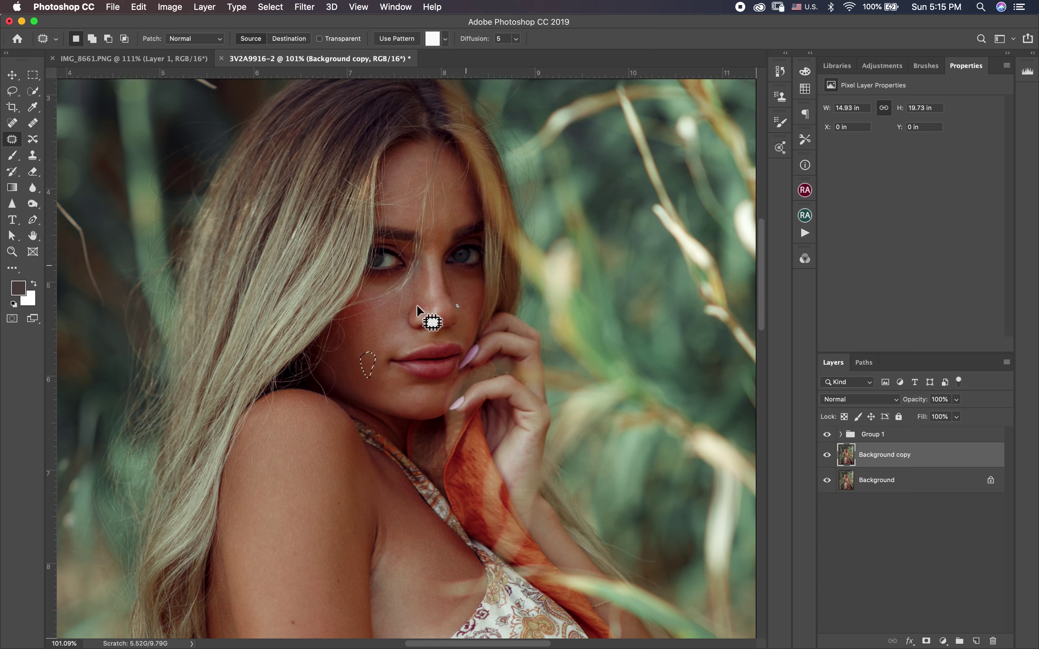
key(super+d)
mouse_move(471, 277)
mouse_down()
mouse_move(453, 273)
mouse_move(466, 275)
mouse_up()
key(super+d)
key(super+d)
Patch the stray hairs and uneven spots across the forehead with cleaner skin from nearby.
scroll(434, 262, up, 8)
mouse_move(387, 285)
mouse_down()
mouse_move(373, 265)
mouse_move(418, 299)
mouse_up()
click(372, 265)
drag(523, 330, 499, 310)
mouse_move(500, 309)
mouse_down()
mouse_move(538, 384)
mouse_move(518, 351)
mouse_up()
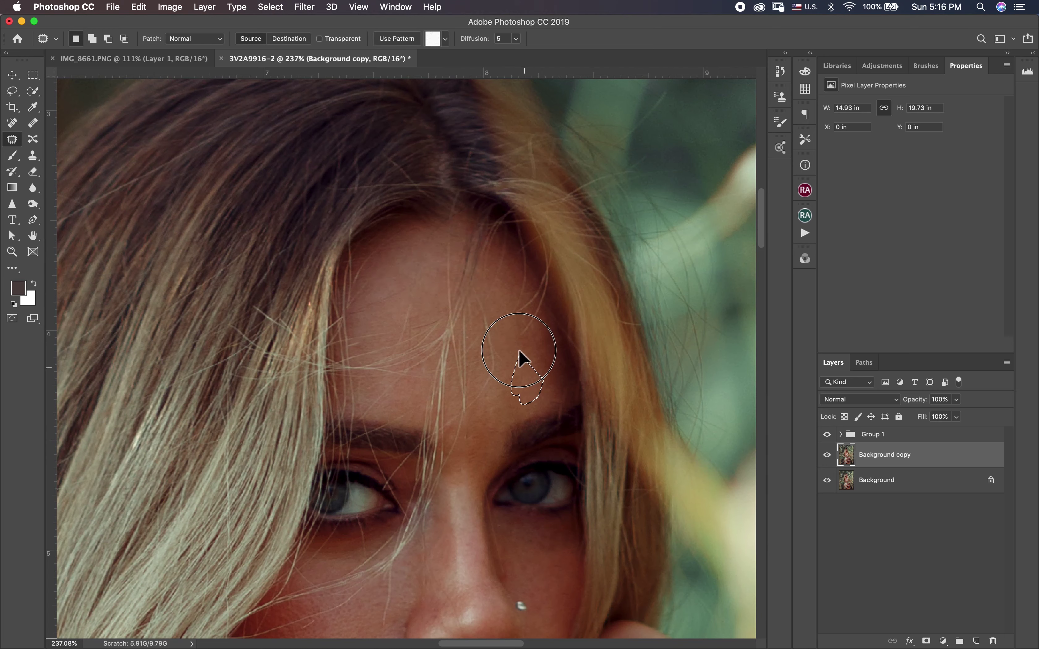
click(519, 350)
drag(500, 420, 483, 408)
click(535, 367)
Patch the skin on the upper cheek below the eye near the nose stud, deselecting after each patch.
scroll(537, 363, down, 5)
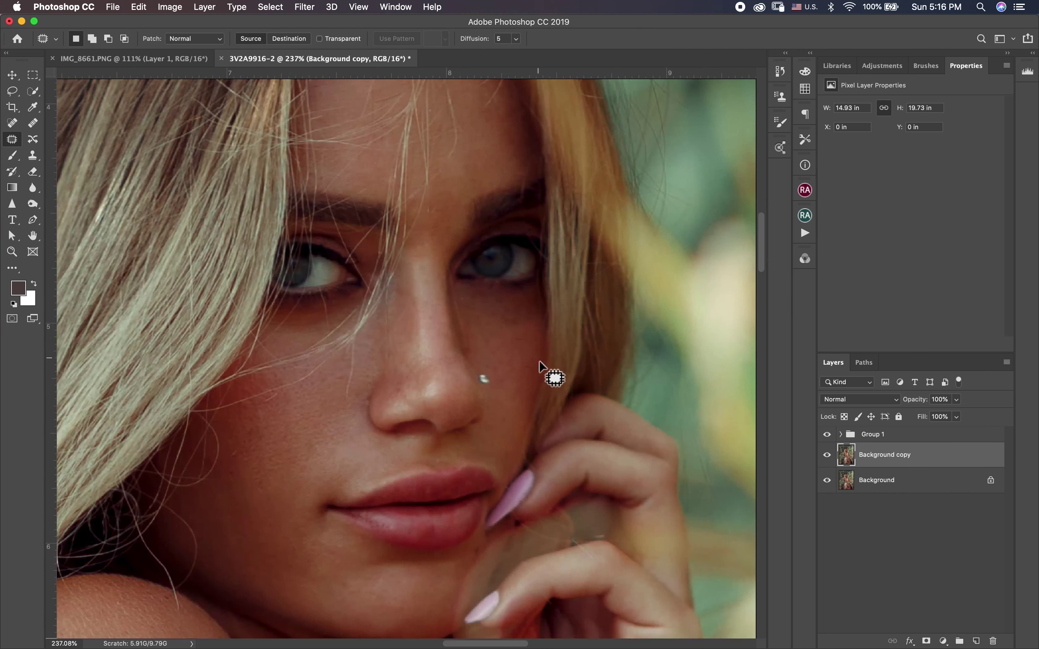
drag(531, 311, 526, 333)
drag(516, 330, 510, 350)
key(super+d)
mouse_move(533, 312)
mouse_down()
mouse_move(514, 329)
mouse_move(531, 328)
mouse_up()
drag(524, 334, 537, 329)
key(super+d)
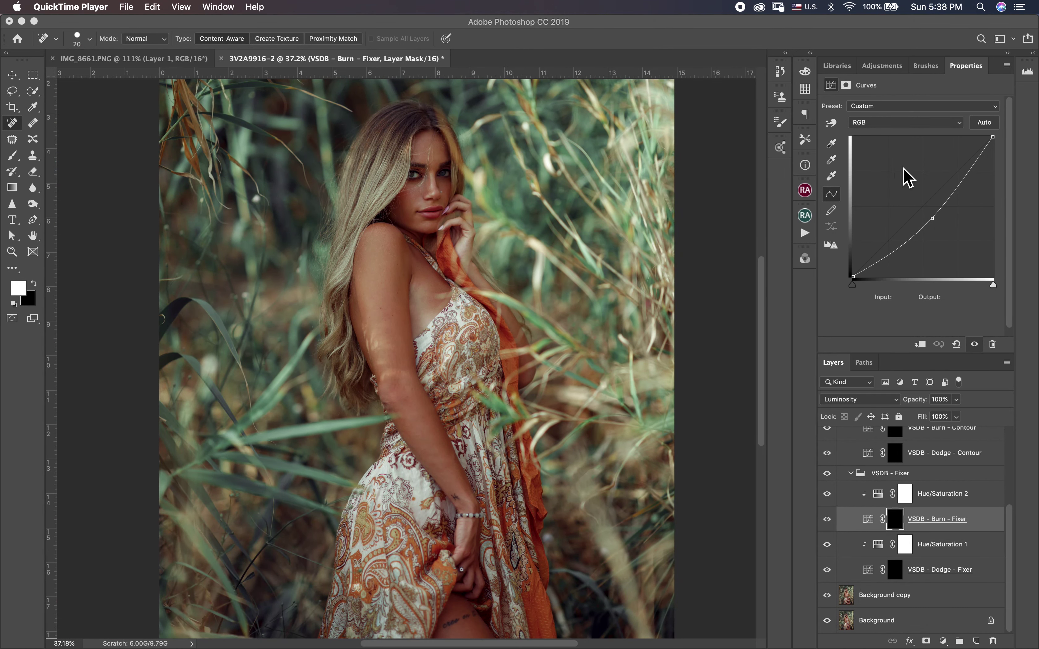
Target the VSDB - Dodge - Fixer layer mask and set up the Brush tool with 2% flow.
click(951, 570)
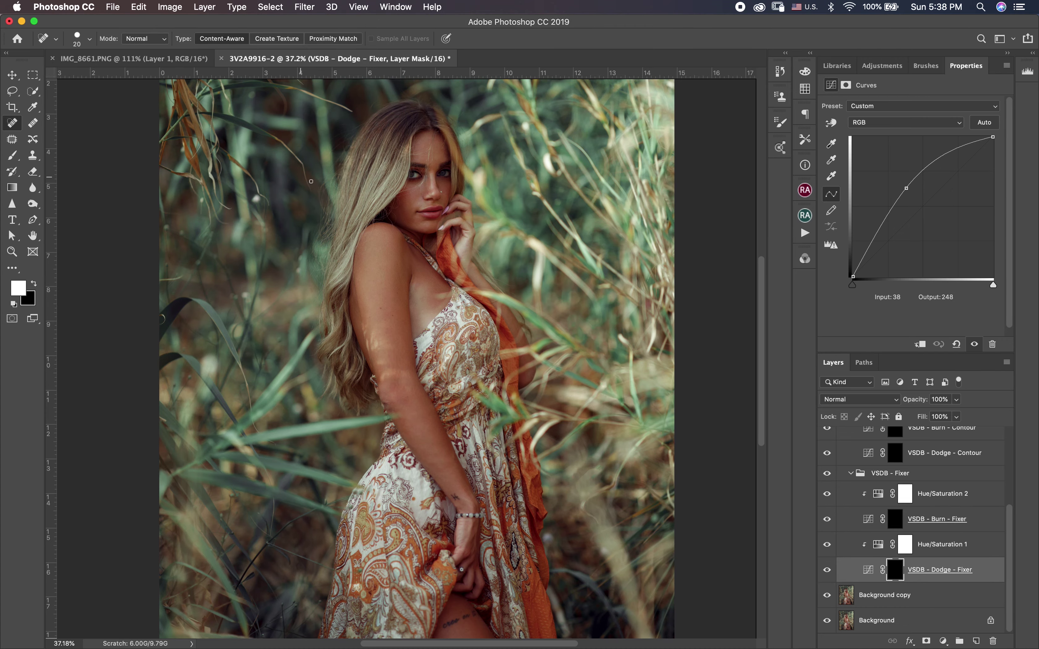
scroll(311, 184, up, 5)
scroll(318, 186, up, 8)
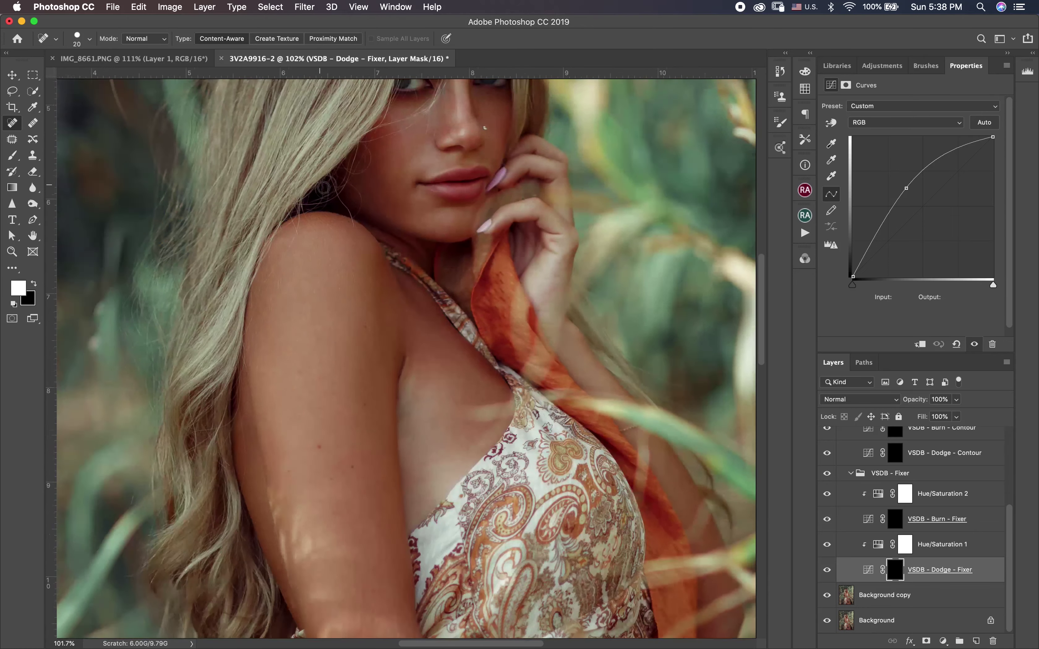
scroll(325, 187, up, 3)
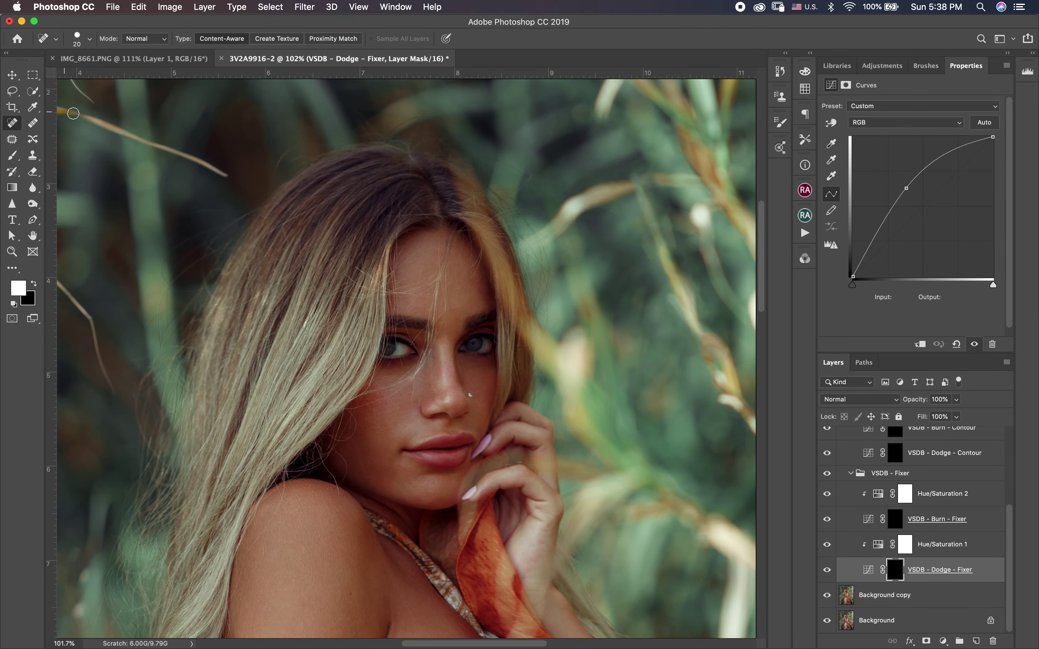
click(12, 155)
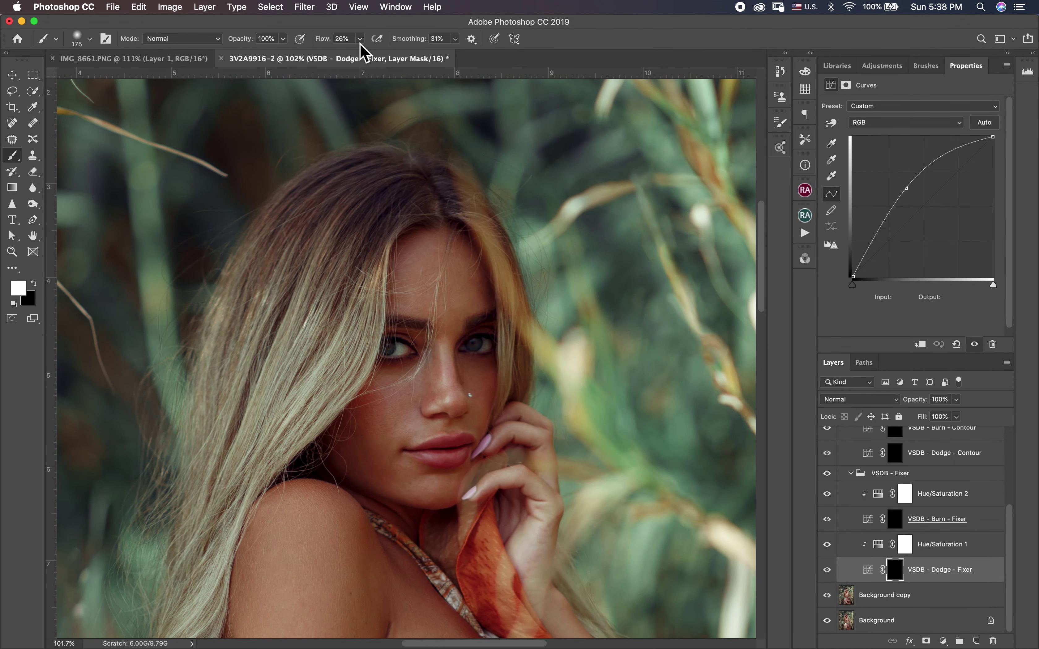
drag(360, 40, 349, 60)
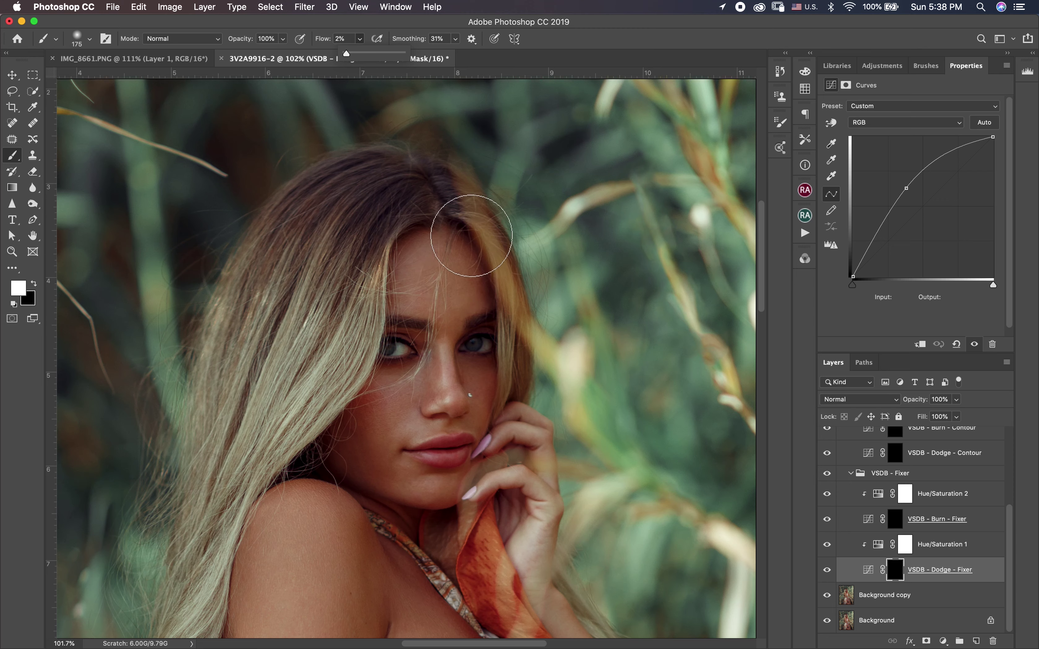
Reduce the brush size to 30 px and check its hardness and preset.
key(bracketleft)
key(bracketleft)
key(bracketleft)
key(bracketleft)
key(bracketleft)
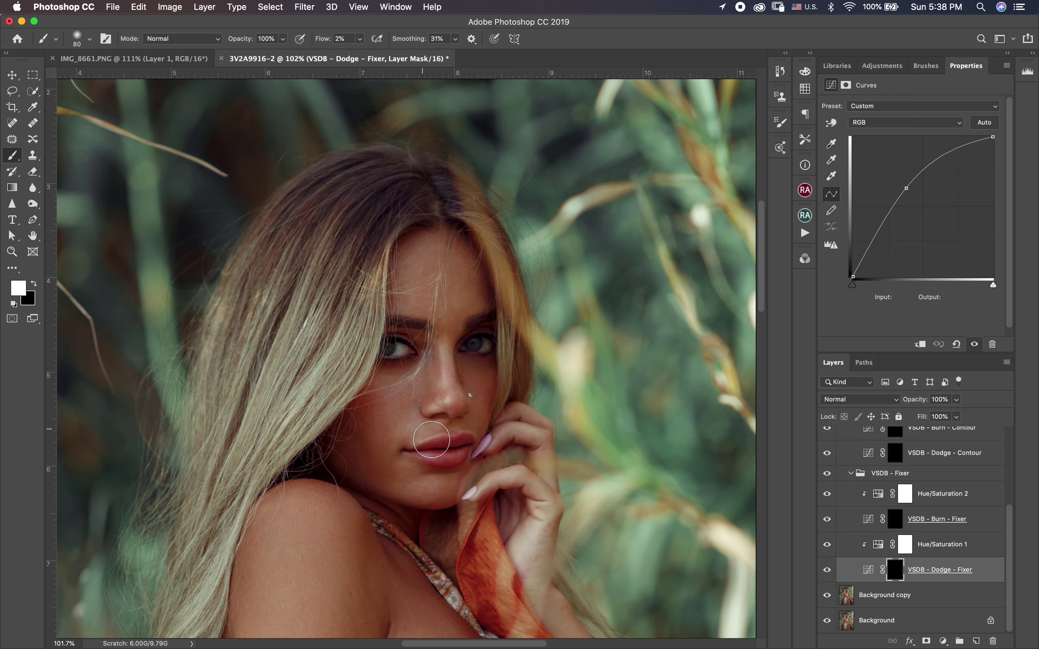
key(bracketleft)
key(bracketleft)
key(bracketleft)
key(bracketleft)
key(bracketright)
right_click(389, 378)
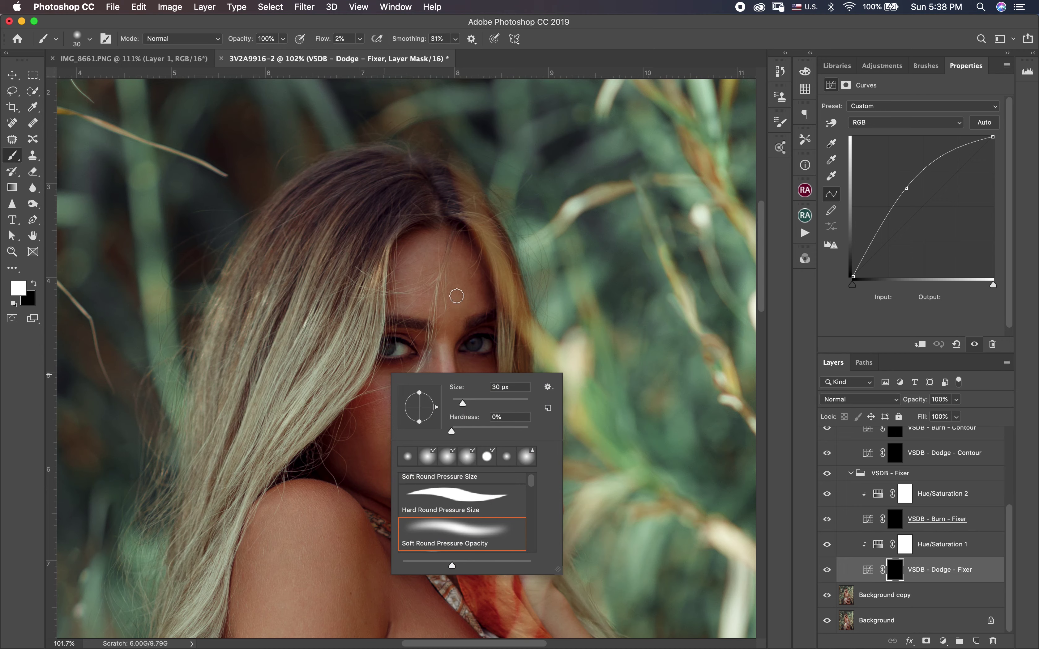
click(456, 328)
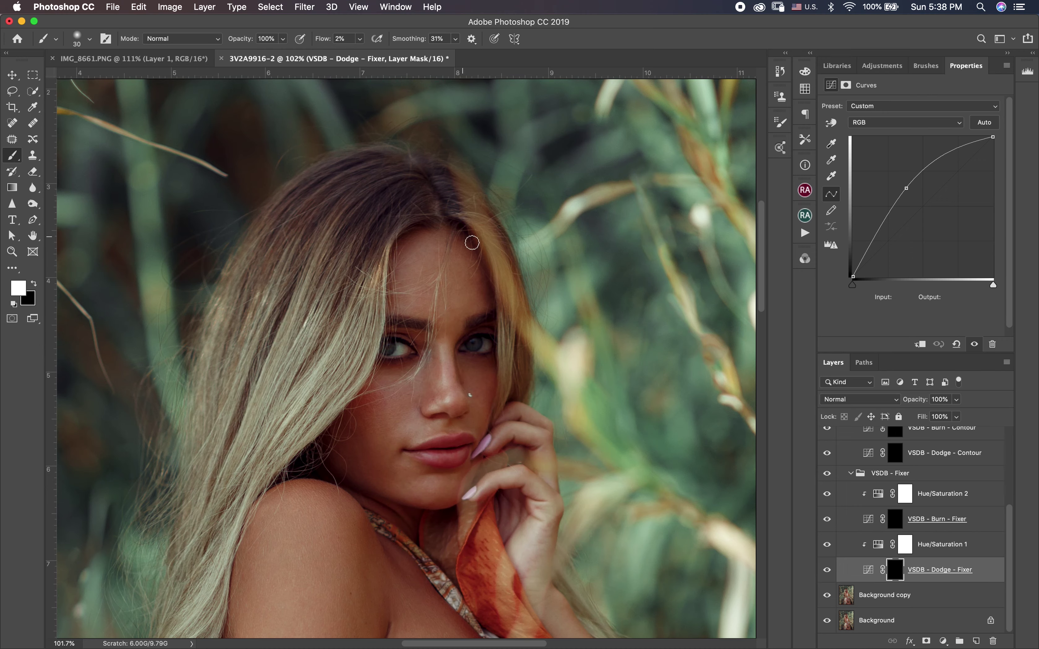
Set the brush to size 35 and 1% flow, and dodge the forehead skin above the brow.
scroll(397, 282, down, 10)
scroll(375, 304, up, 4)
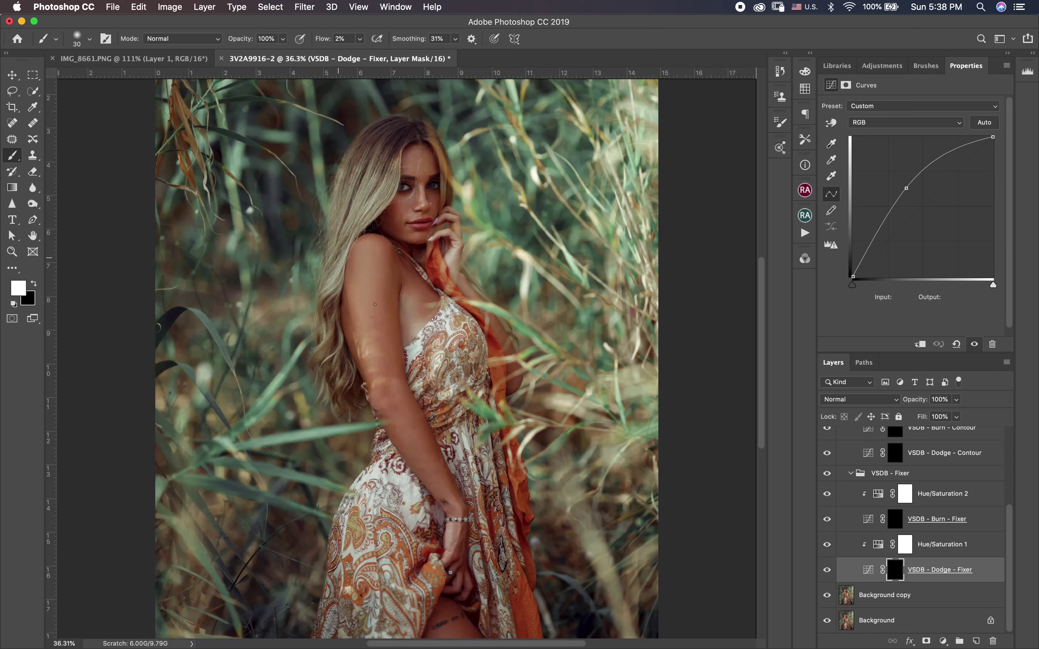
scroll(374, 304, up, 1)
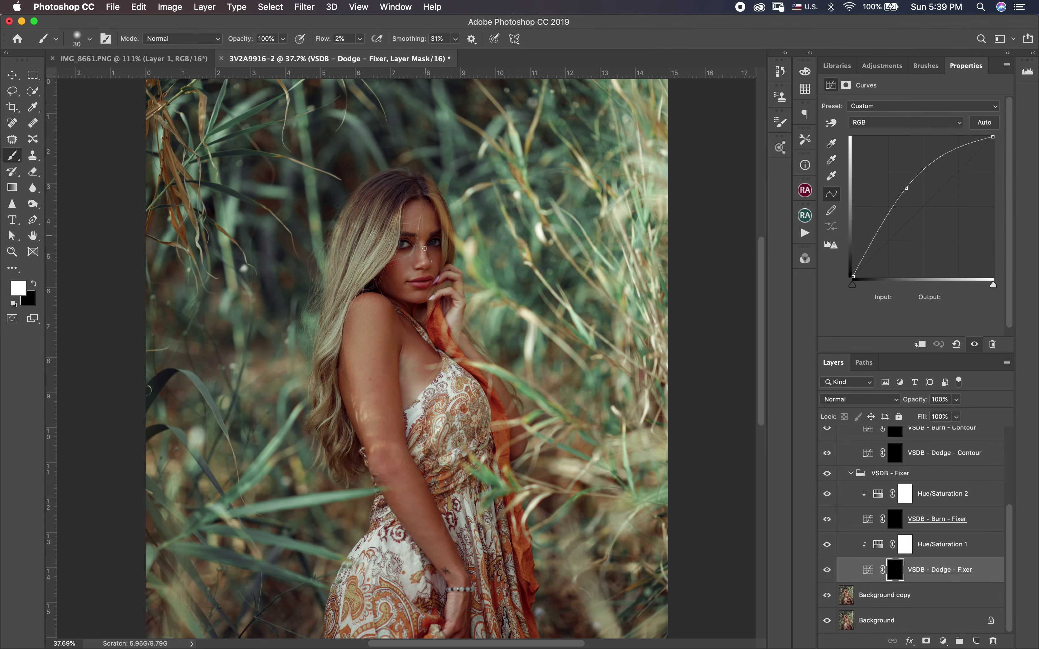
scroll(424, 248, up, 5)
key(])
key(])
key(shift+0)
key(shift+1)
scroll(918, 528, up, 1)
mouse_move(417, 324)
mouse_down()
mouse_move(407, 312)
mouse_move(427, 298)
mouse_move(424, 281)
mouse_move(429, 292)
mouse_up()
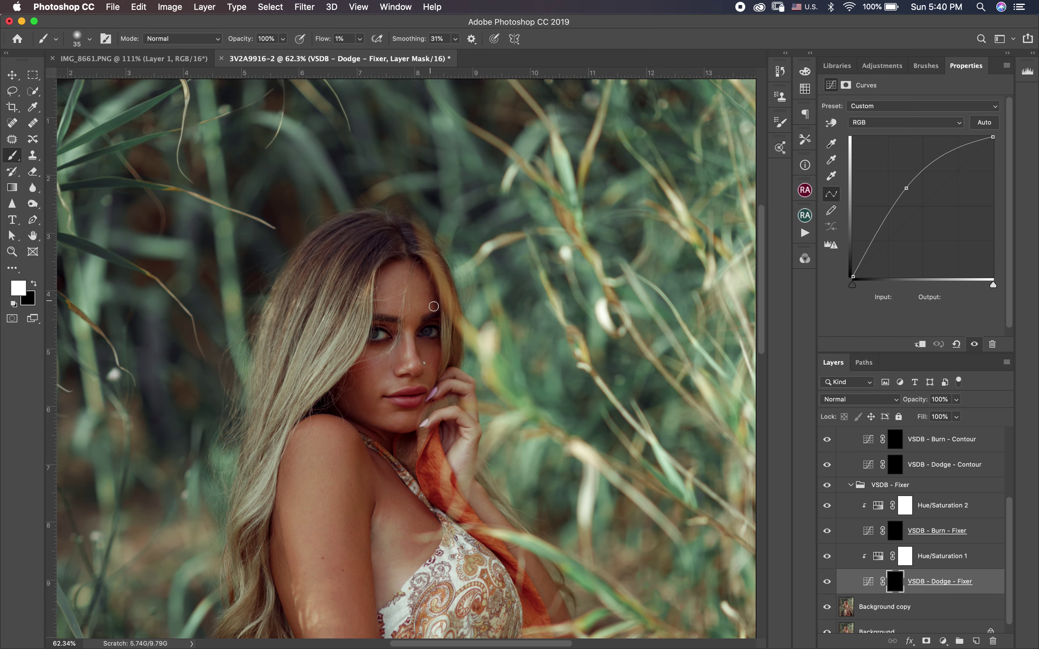
Reduce the brush to size 15 and lighten the dark skin beside the nose, below the eye.
key(bracketleft)
scroll(431, 317, up, 5)
key(bracketleft)
key(bracketleft)
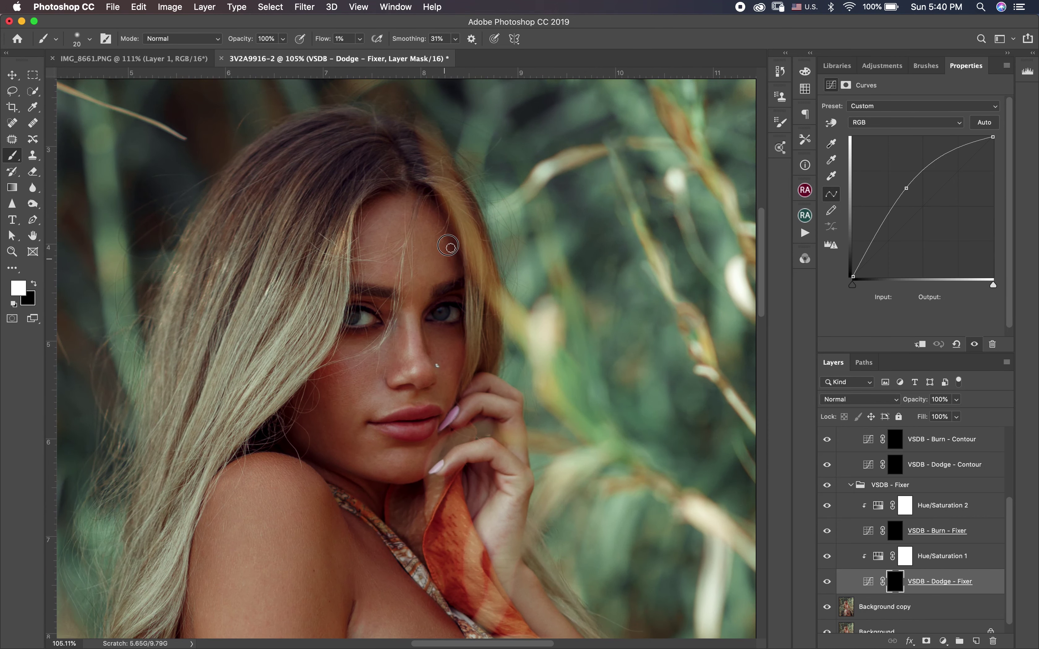
key(bracketright)
scroll(382, 258, up, 3)
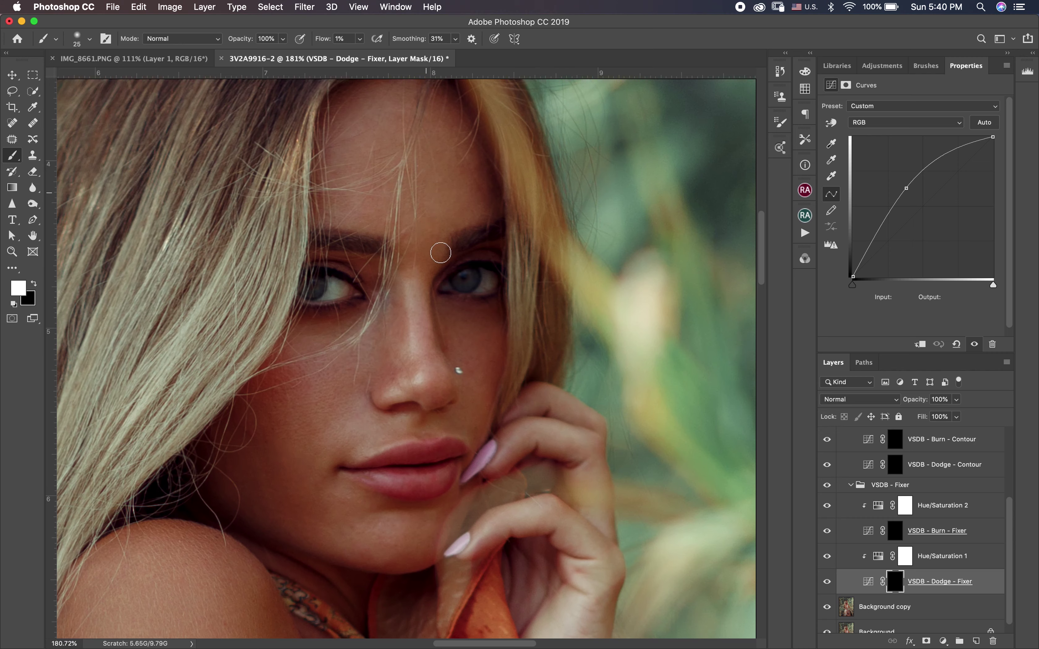
key(bracketleft)
key(bracketleft)
drag(448, 348, 431, 307)
Dodge the shadowed skin on the upper cheek under the eye with the size 15 brush.
key(bracketleft)
key(bracketleft)
key(bracketright)
key(bracketright)
drag(459, 335, 468, 318)
Lighten the small dark spots under the eye and around the nose stud with a brush of size 5 or smaller.
scroll(477, 322, up, 6)
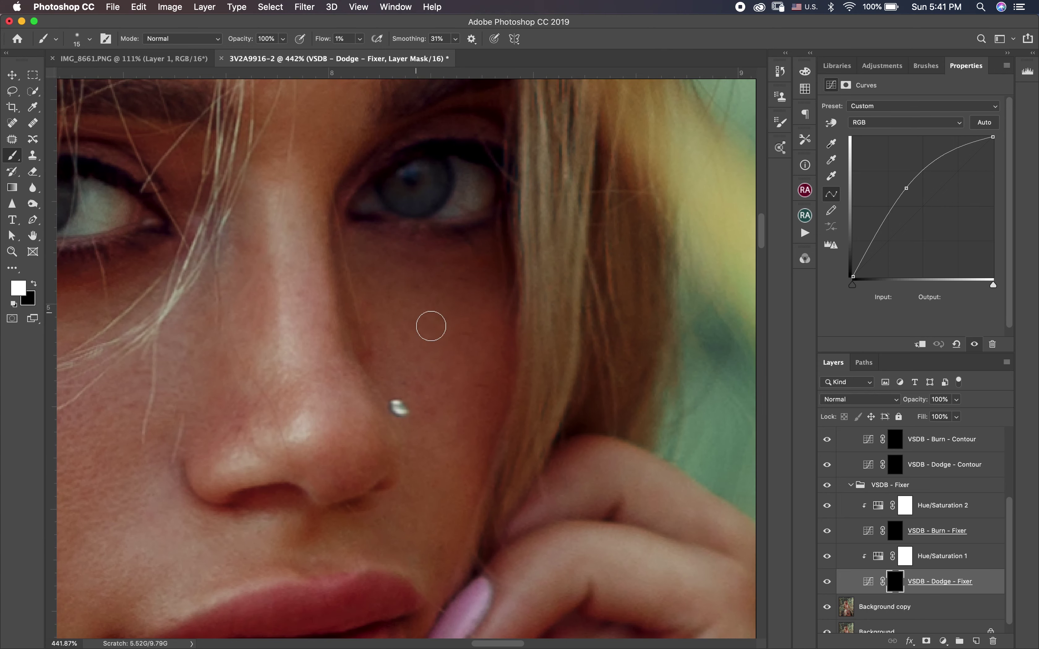
key(bracketleft)
key(bracketleft)
mouse_move(428, 397)
mouse_down()
mouse_move(445, 397)
mouse_move(408, 353)
mouse_move(416, 321)
mouse_up()
mouse_move(364, 273)
mouse_down()
mouse_move(382, 251)
mouse_move(477, 277)
mouse_move(456, 276)
mouse_move(368, 329)
mouse_move(390, 269)
mouse_up()
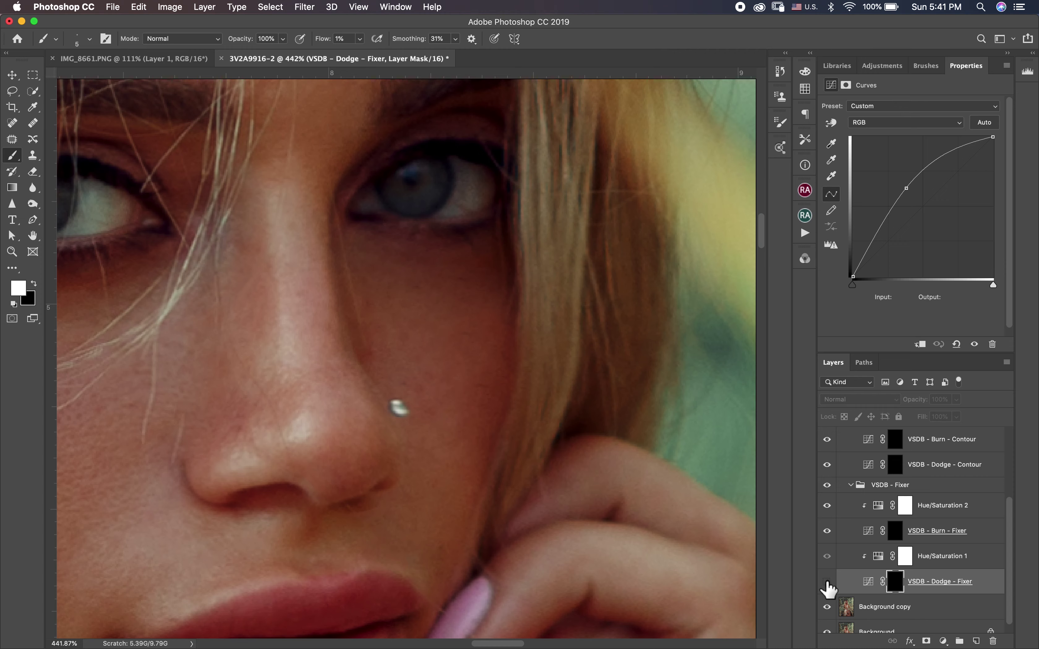
drag(412, 330, 416, 332)
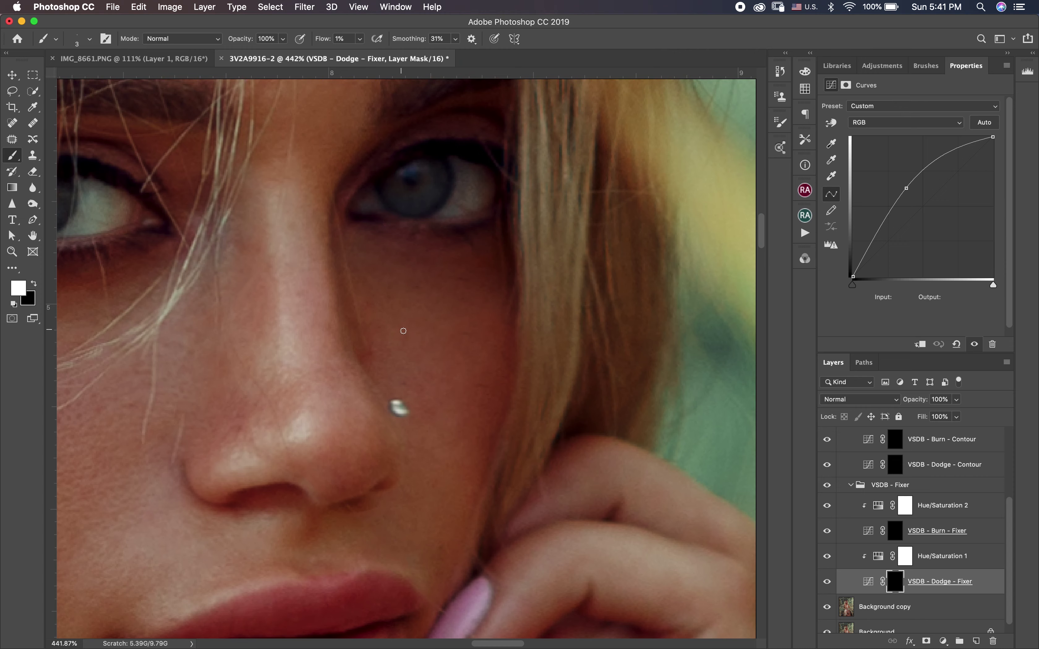
Dodge the dark areas along the forehead's hairline and across the nose bridge between the eyes.
scroll(404, 330, down, 5)
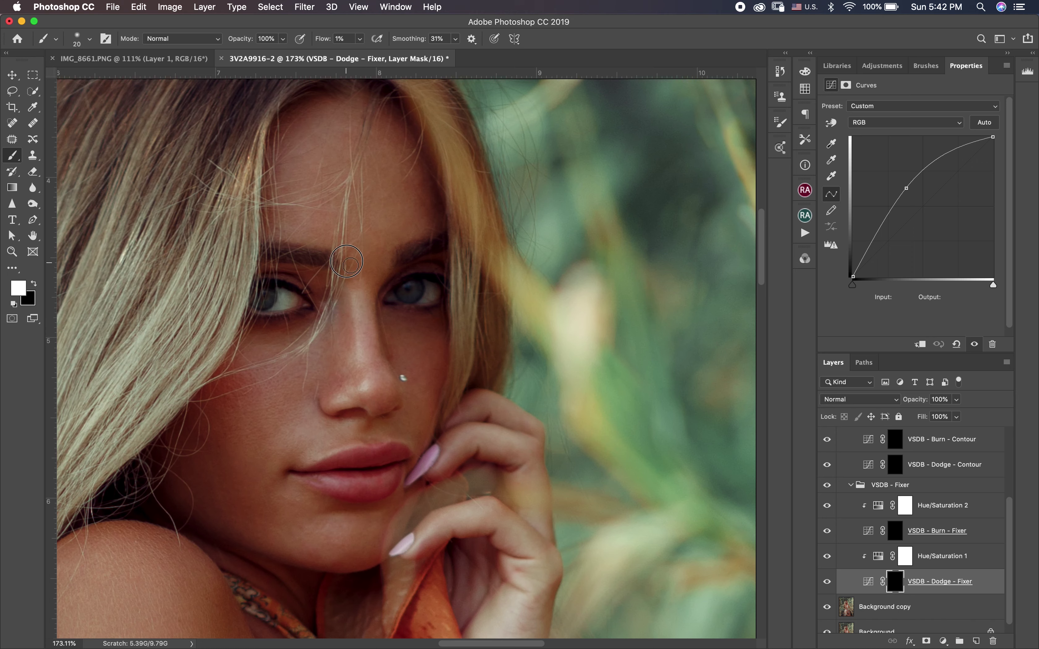
key(bracketleft)
key(bracketleft)
key(bracketright)
mouse_move(308, 119)
mouse_down()
mouse_move(273, 182)
mouse_move(289, 207)
mouse_move(279, 228)
mouse_up()
mouse_move(354, 275)
mouse_down()
mouse_move(388, 259)
mouse_move(388, 236)
mouse_move(440, 266)
mouse_move(427, 269)
mouse_move(439, 259)
mouse_move(381, 295)
mouse_move(390, 281)
mouse_move(380, 282)
mouse_up()
Lighten the uneven cheek skin beside the nose stud, adjusting the brush size between strokes.
key(bracketleft)
key(bracketleft)
mouse_move(431, 361)
mouse_down()
mouse_move(425, 328)
mouse_move(400, 318)
mouse_move(428, 326)
mouse_up()
key(bracketleft)
key(bracketright)
key(bracketright)
mouse_move(432, 348)
mouse_down()
mouse_move(403, 325)
mouse_move(453, 325)
mouse_move(450, 361)
mouse_move(447, 335)
mouse_up()
mouse_move(431, 393)
mouse_down()
mouse_move(447, 361)
mouse_move(444, 331)
mouse_move(441, 364)
mouse_move(443, 346)
mouse_up()
Dodge the hair-side cheek, the skin around the eye beside it and the forehead above the opposite brow, using smaller brushes.
key(bracketleft)
key(bracketleft)
mouse_move(274, 353)
mouse_down()
mouse_move(336, 328)
mouse_move(243, 330)
mouse_move(325, 295)
mouse_move(323, 303)
mouse_move(328, 295)
mouse_move(311, 287)
mouse_move(329, 291)
mouse_move(318, 297)
mouse_move(330, 290)
mouse_move(314, 276)
mouse_up()
key(bracketright)
key(bracketleft)
key(bracketleft)
key(bracketleft)
key(bracketleft)
mouse_move(296, 281)
mouse_down()
mouse_move(267, 277)
mouse_move(315, 272)
mouse_move(302, 272)
mouse_move(331, 290)
mouse_move(296, 270)
mouse_move(327, 291)
mouse_up()
key(bracketright)
drag(310, 292, 351, 279)
drag(389, 239, 438, 194)
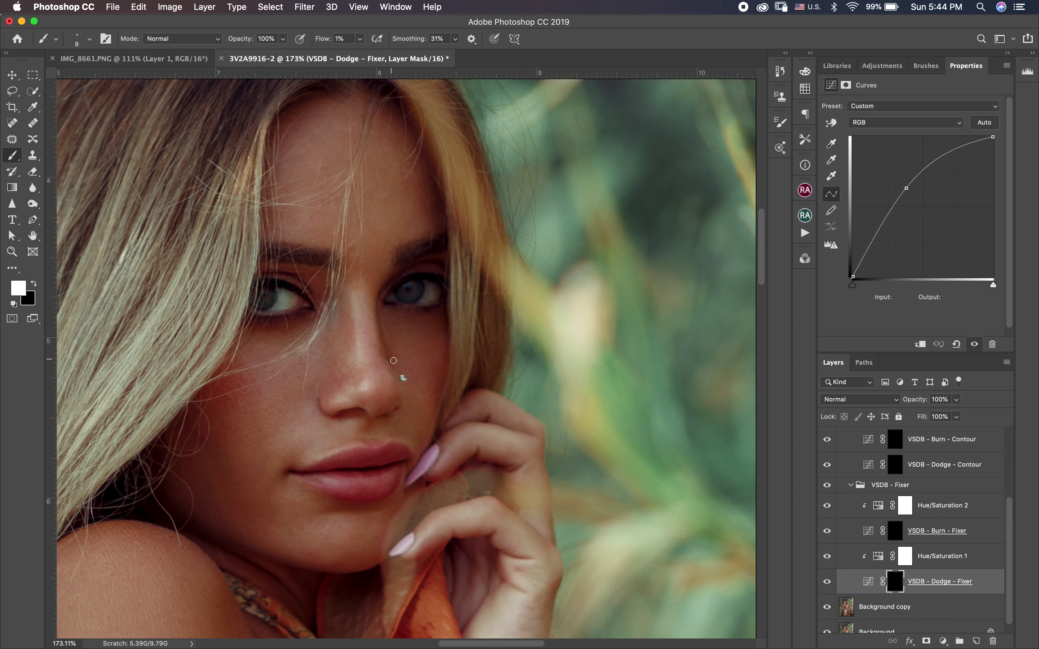
Lighten the dark patches beside the nose, along the jaw and lower cheek, and on the chin.
mouse_move(383, 321)
mouse_down()
mouse_move(432, 329)
mouse_move(408, 331)
mouse_move(434, 329)
mouse_up()
mouse_move(208, 446)
mouse_down()
mouse_move(190, 429)
mouse_move(225, 425)
mouse_move(228, 489)
mouse_up()
mouse_move(273, 457)
mouse_down()
mouse_move(279, 487)
mouse_move(310, 446)
mouse_move(284, 482)
mouse_up()
key(bracketright)
mouse_move(355, 507)
mouse_down()
mouse_move(378, 512)
mouse_move(319, 498)
mouse_move(398, 483)
mouse_move(367, 501)
mouse_move(346, 494)
mouse_move(393, 472)
mouse_move(329, 488)
mouse_move(303, 477)
mouse_move(333, 470)
mouse_move(305, 463)
mouse_up()
Dodge the mouth corner and the skin above the upper lip with a finer brush, then enlarge it to size 15.
key(bracketleft)
key(bracketleft)
drag(299, 461, 295, 469)
key(bracketright)
mouse_move(365, 423)
mouse_down()
mouse_move(378, 442)
mouse_move(346, 438)
mouse_up()
drag(419, 440, 396, 421)
key(bracketright)
key(bracketright)
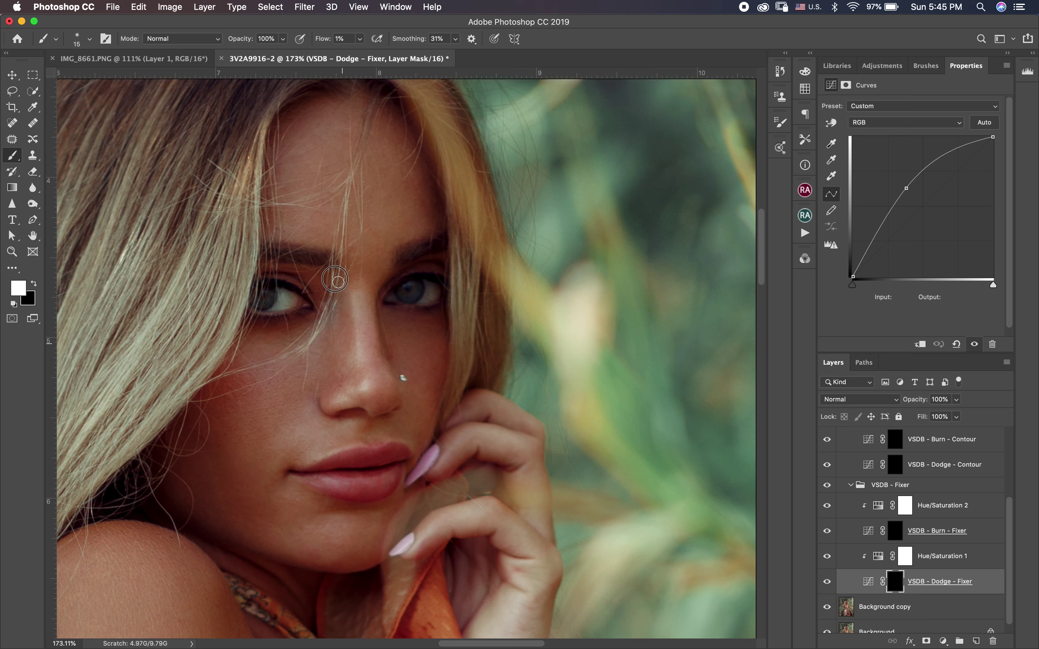
Adjust the brush to size 25 for dodging larger areas of the face.
key(bracketright)
key(bracketright)
key(bracketright)
key(bracketright)
key(bracketright)
key(bracketleft)
key(bracketleft)
key(bracketleft)
key(bracketleft)
key(bracketleft)
key(bracketright)
key(bracketright)
Compare the retouch before and after by toggling the visibility of the VSDB - Fixer group and the Dodge - Fixer layer.
key(super+minus)
click(827, 485)
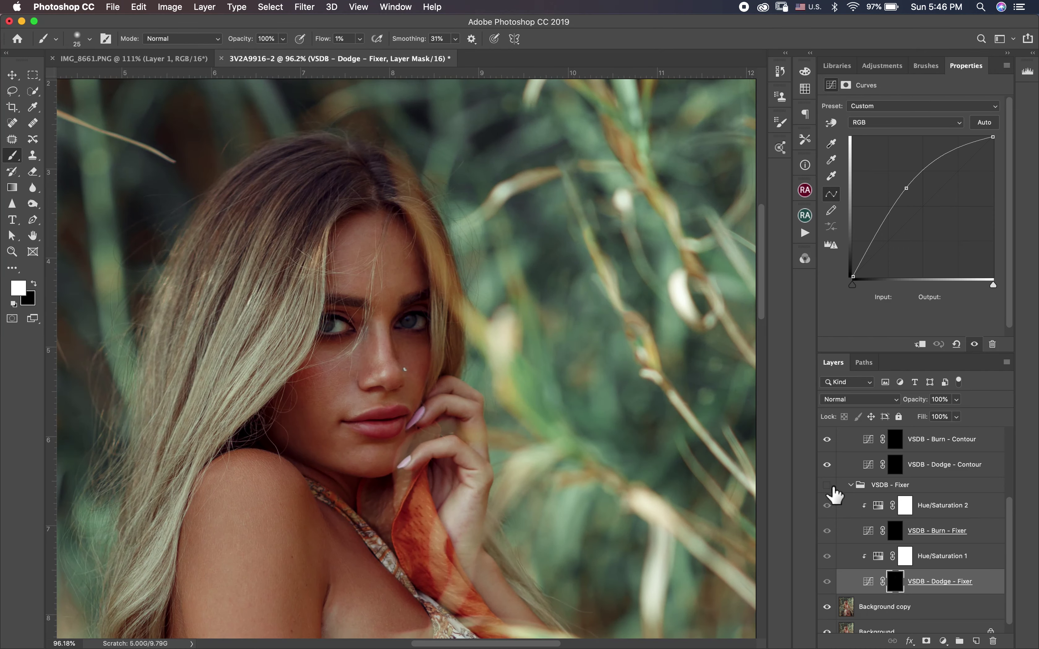
click(827, 485)
click(828, 582)
click(828, 582)
click(828, 582)
key(super+plus)
click(828, 582)
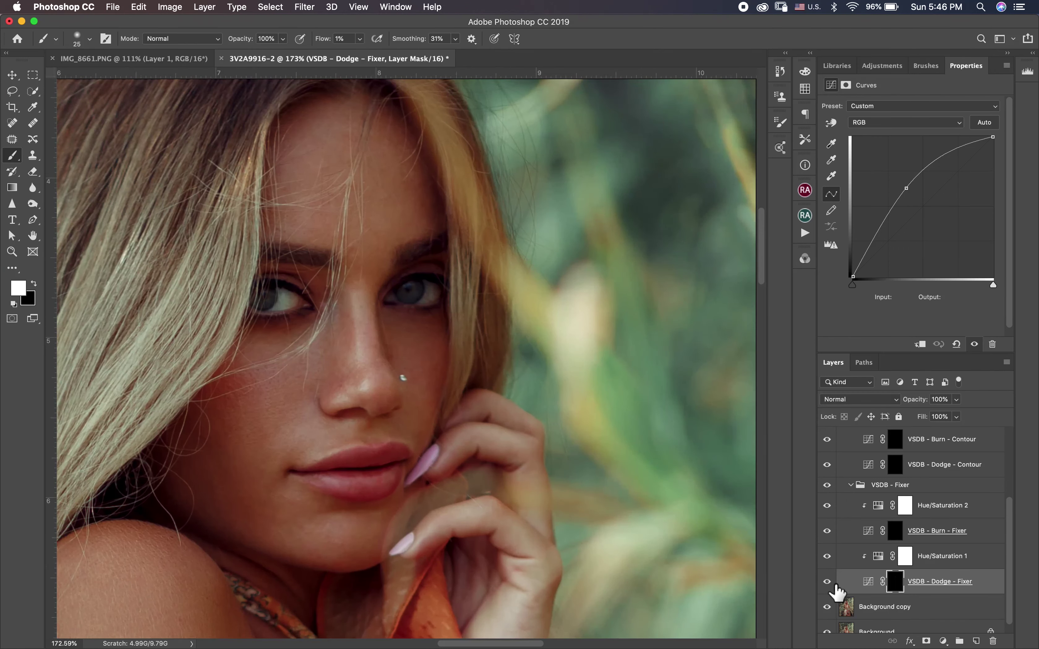
key(bracketleft)
key(bracketleft)
key(bracketleft)
key(bracketleft)
key(super+0)
key(bracketright)
key(bracketright)
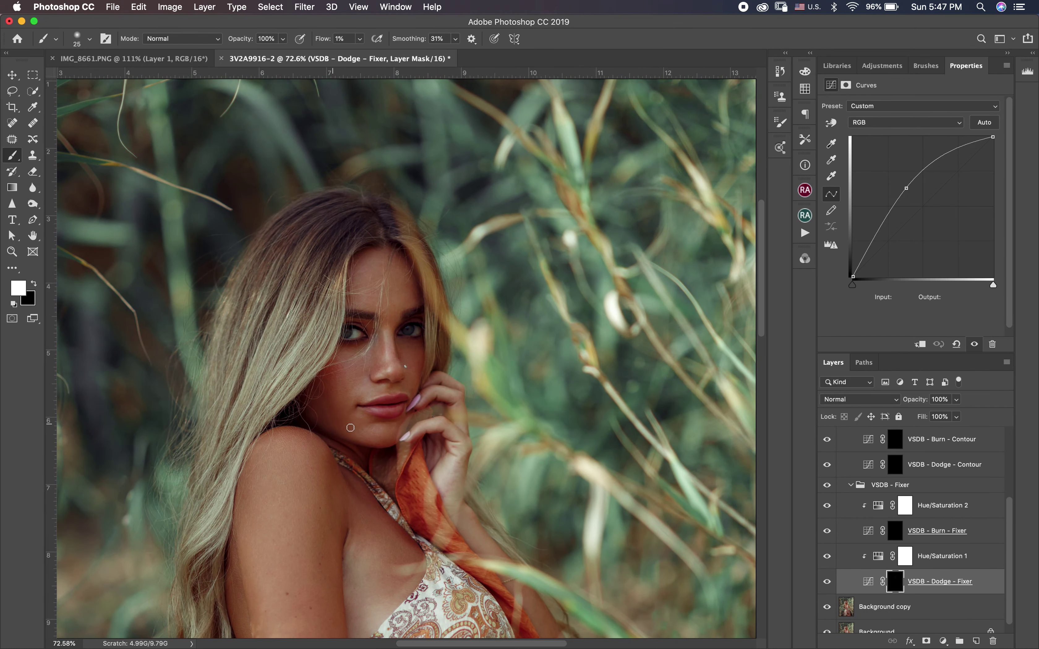
Set the saturation of the Hue/Saturation 1 adjustment to -8 and enlarge the brush to size 40.
click(935, 556)
drag(913, 178, 901, 178)
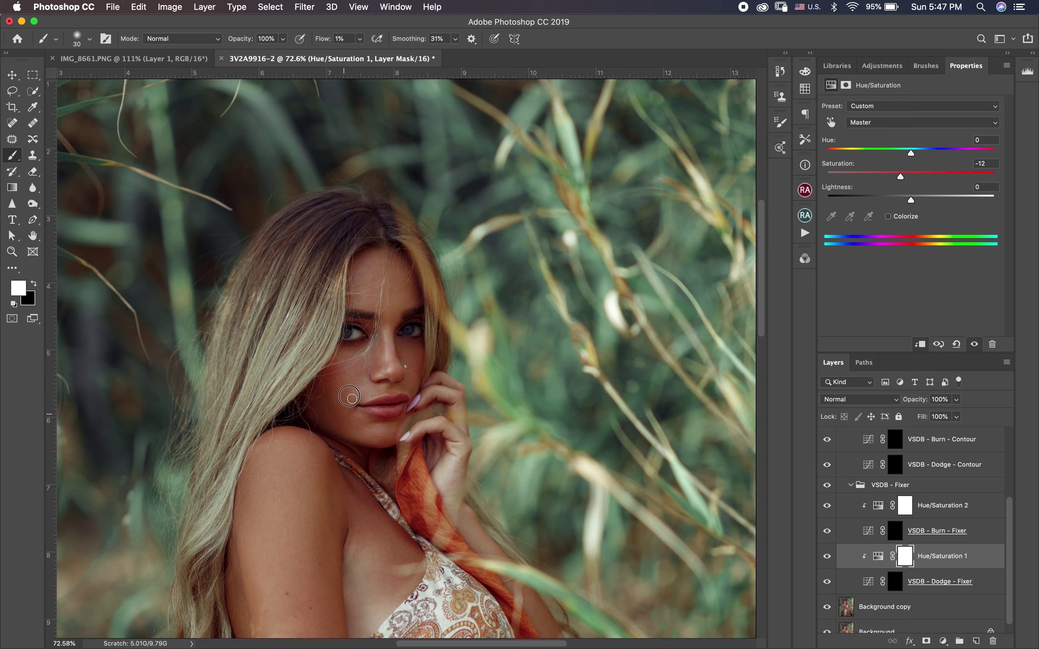
key(bracketleft)
drag(901, 177, 904, 177)
key(bracketright)
key(bracketleft)
key(bracketright)
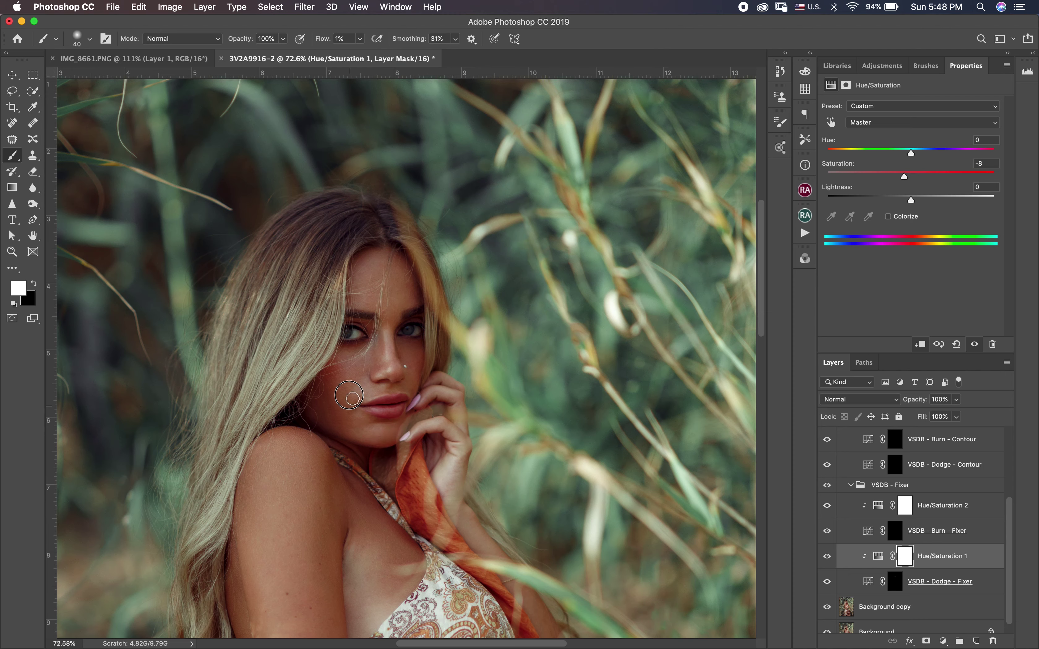
Set the brush flow to 2% and the brush size to 30 for touching up the cheek.
key(bracketleft)
key(bracketright)
key(bracketright)
key(bracketleft)
key(bracketleft)
key(bracketright)
key(bracketleft)
key(bracketleft)
key(bracketleft)
click(360, 39)
drag(362, 56, 363, 55)
key(bracketright)
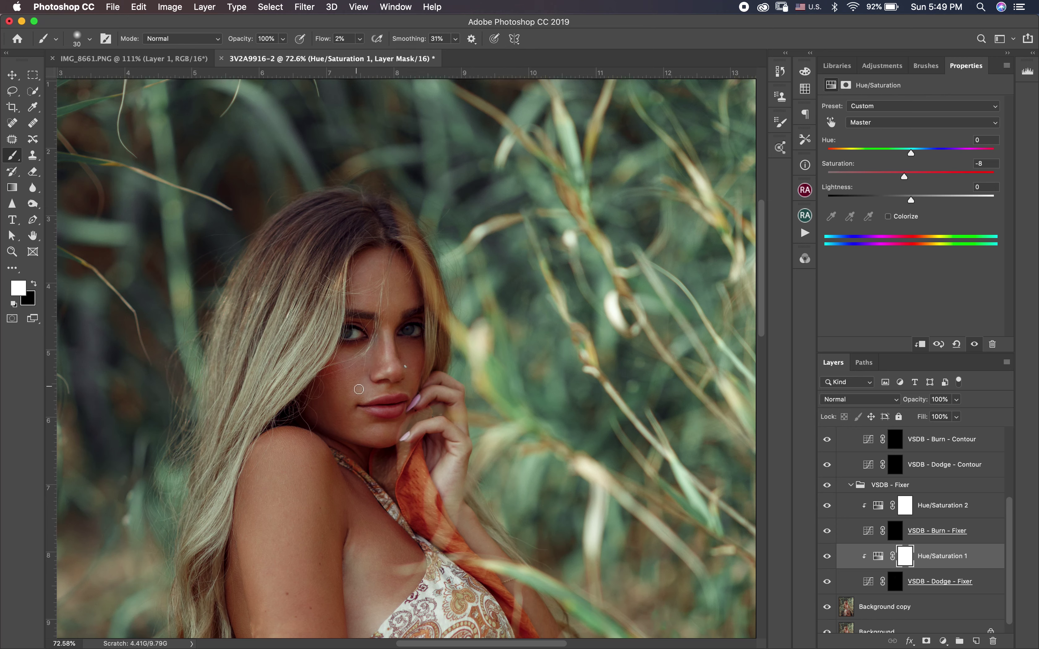
key(bracketright)
Target the VSDB - Dodge - Fixer layer mask and set the brush to 1% flow and size 25.
click(850, 582)
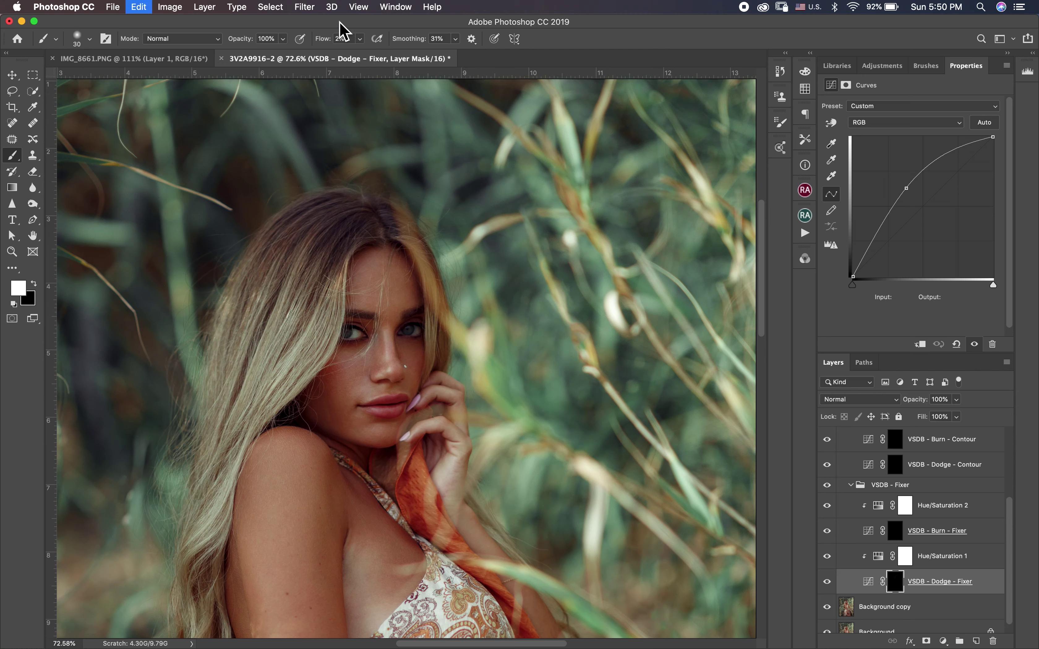
key(shift+0)
key(shift+1)
key(bracketleft)
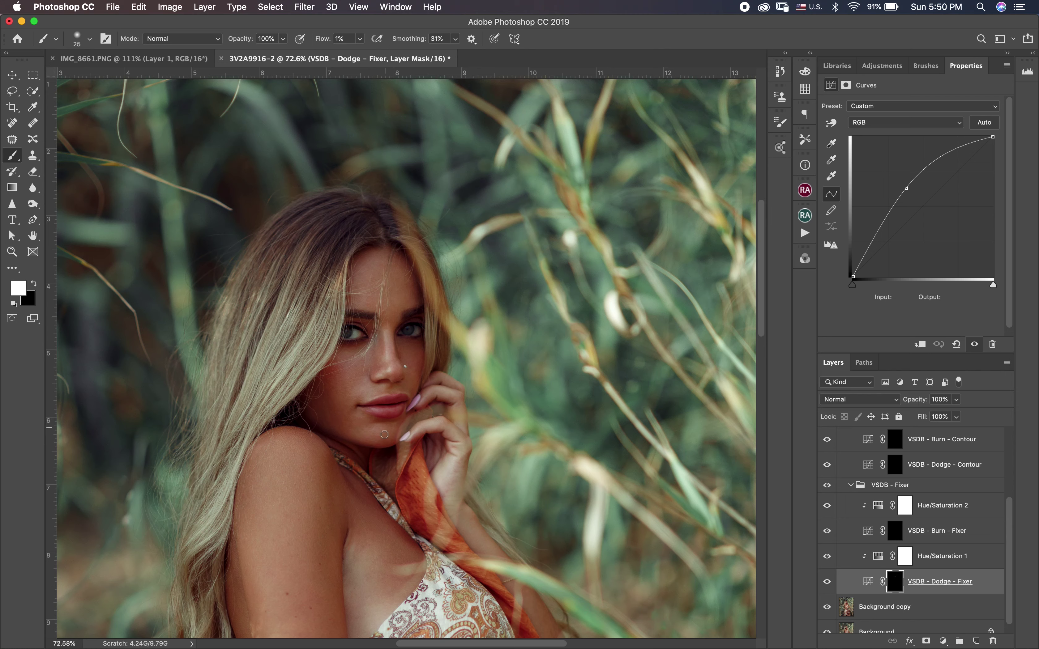
Dodge the chin, cheek and jaw on the VSDB - Dodge - Fixer mask, varying the brush size up to about 80.
key(bracketleft)
key(bracketleft)
key(bracketright)
key(bracketright)
key(bracketright)
key(bracketright)
key(bracketright)
key(bracketright)
key(bracketright)
key(bracketright)
key(bracketright)
key(bracketright)
key(bracketright)
key(bracketright)
key(bracketleft)
key(bracketleft)
key(bracketleft)
key(bracketleft)
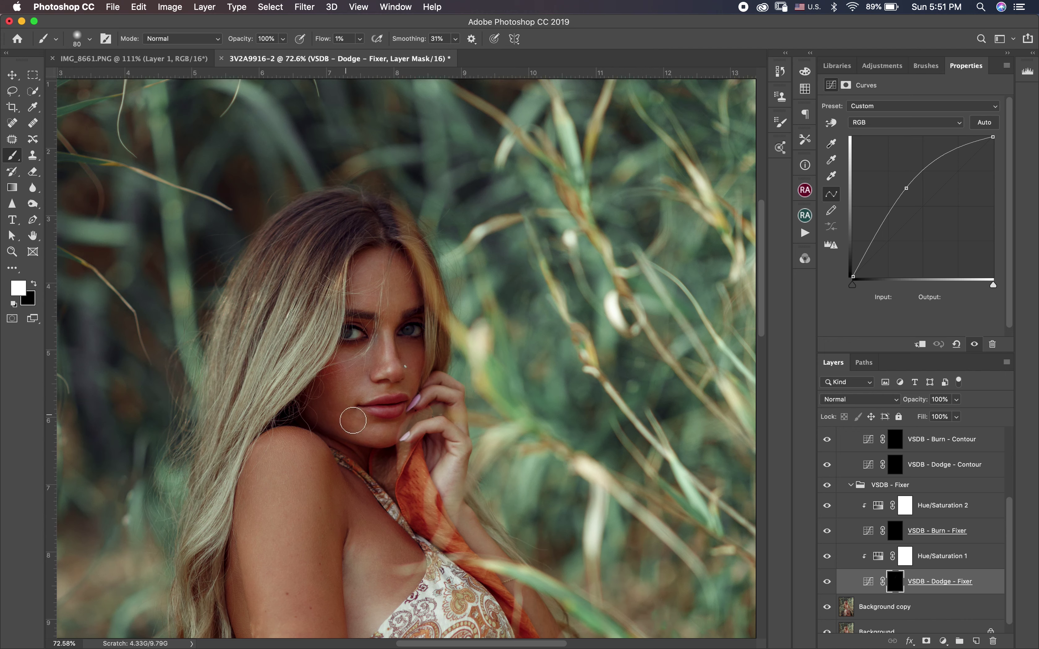
key(bracketleft)
key(bracketleft)
Compare the whole portrait with and without the VSDB - Dodge - Fixer layer by toggling its visibility.
key(super+minus)
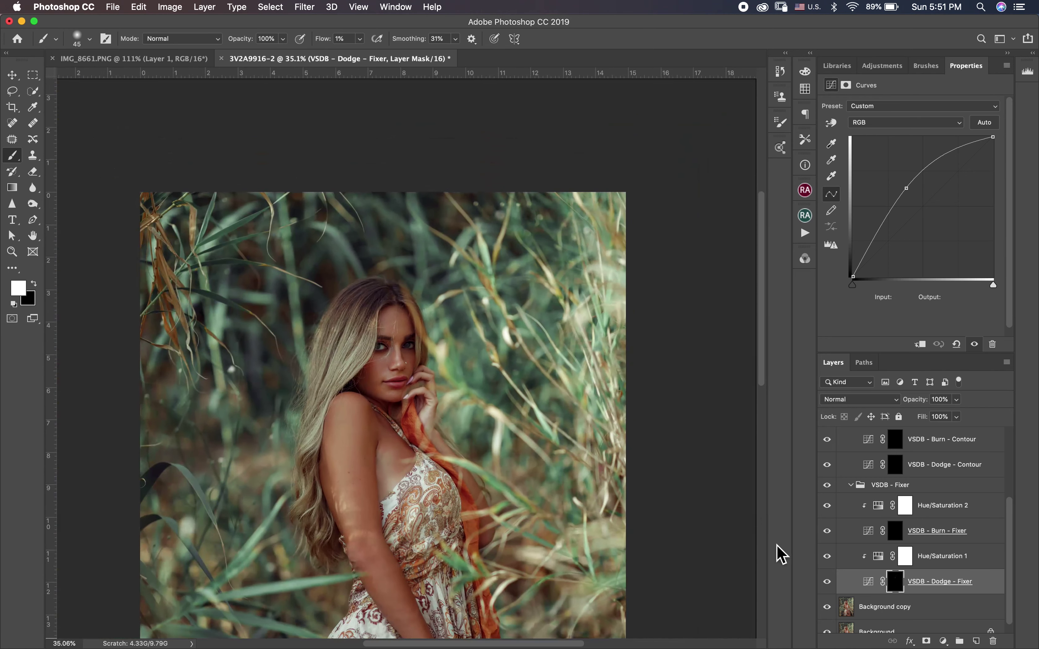
click(827, 582)
click(827, 582)
key(super+equal)
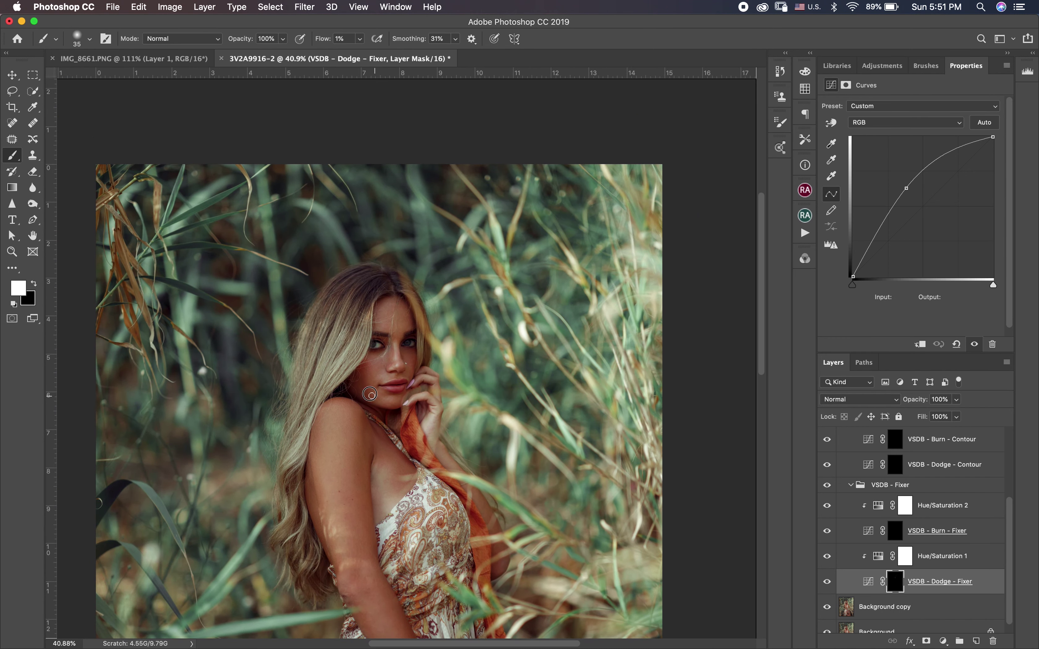
Dodge the lower face around the jaw and mouth, starting at brush size 35 and resizing it to suit each area.
key(bracketright)
key(bracketleft)
key(bracketleft)
key(bracketleft)
key(bracketleft)
key(bracketright)
key(bracketright)
key(bracketright)
key(bracketright)
key(bracketright)
key(bracketright)
key(bracketleft)
key(bracketleft)
key(bracketleft)
key(bracketleft)
Dodge the arm on the VSDB - Dodge - Fixer mask, starting at brush size 80 and enlarging it.
drag(372, 567, 358, 571)
drag(358, 570, 390, 384)
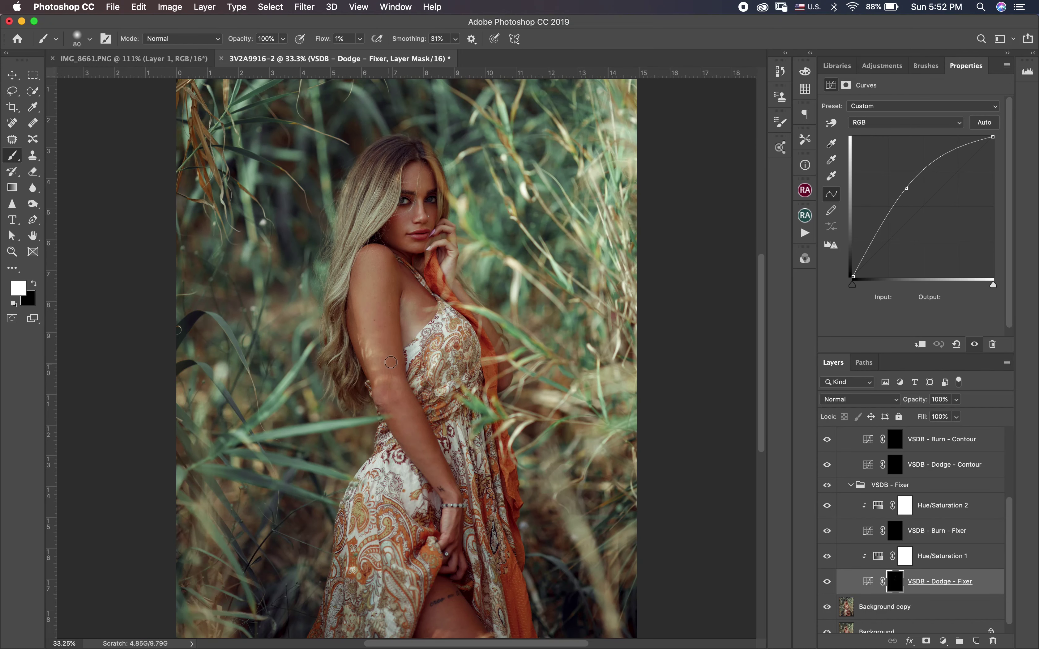
key(bracketright)
key(bracketright)
key(bracketright)
key(bracketright)
key(bracketright)
key(bracketright)
key(bracketright)
key(bracketright)
Dodge the exposed thigh below the hands with brush sizes from 100 to 150.
key(bracketleft)
key(bracketleft)
key(bracketleft)
key(bracketleft)
key(bracketleft)
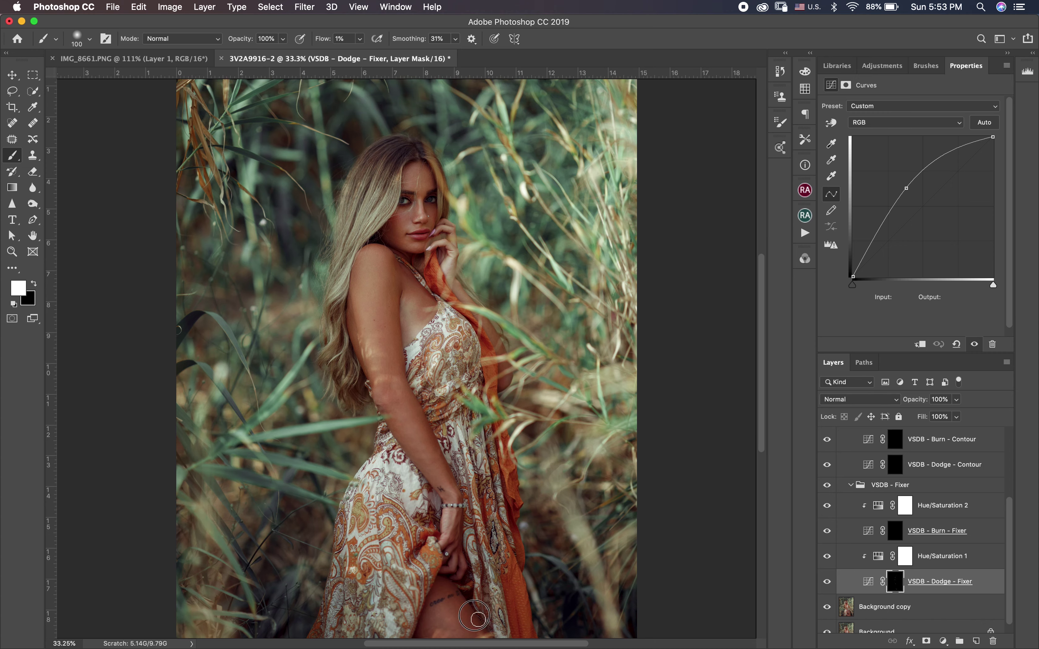
key(bracketright)
key(bracketright)
key(bracketright)
key(bracketright)
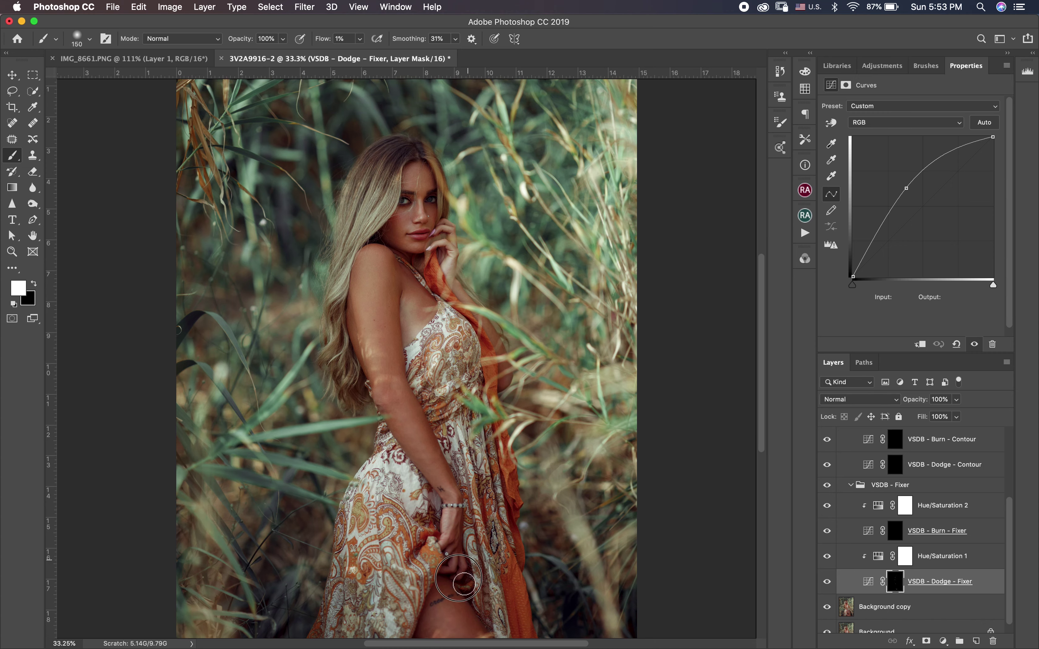
Reduce the brush to size 90 for dodging the long hair beside the arm.
drag(562, 518, 543, 515)
key(bracketright)
key(bracketleft)
key(bracketleft)
key(bracketleft)
key(bracketleft)
key(bracketleft)
key(bracketleft)
key(bracketleft)
key(bracketleft)
key(bracketleft)
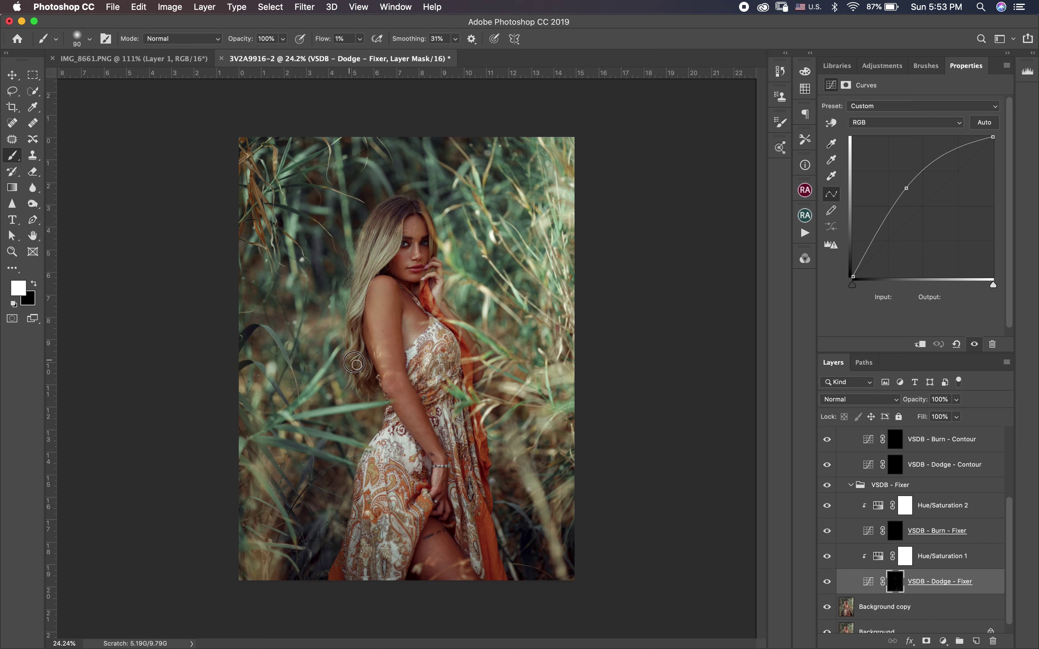
Enlarge the brush to size 175 and raise its flow to 4% for dodging the background.
key(bracketright)
key(bracketright)
key(bracketright)
key(bracketright)
key(bracketleft)
key(bracketleft)
key(bracketright)
key(bracketright)
key(bracketright)
key(bracketright)
key(bracketright)
click(360, 39)
click(364, 61)
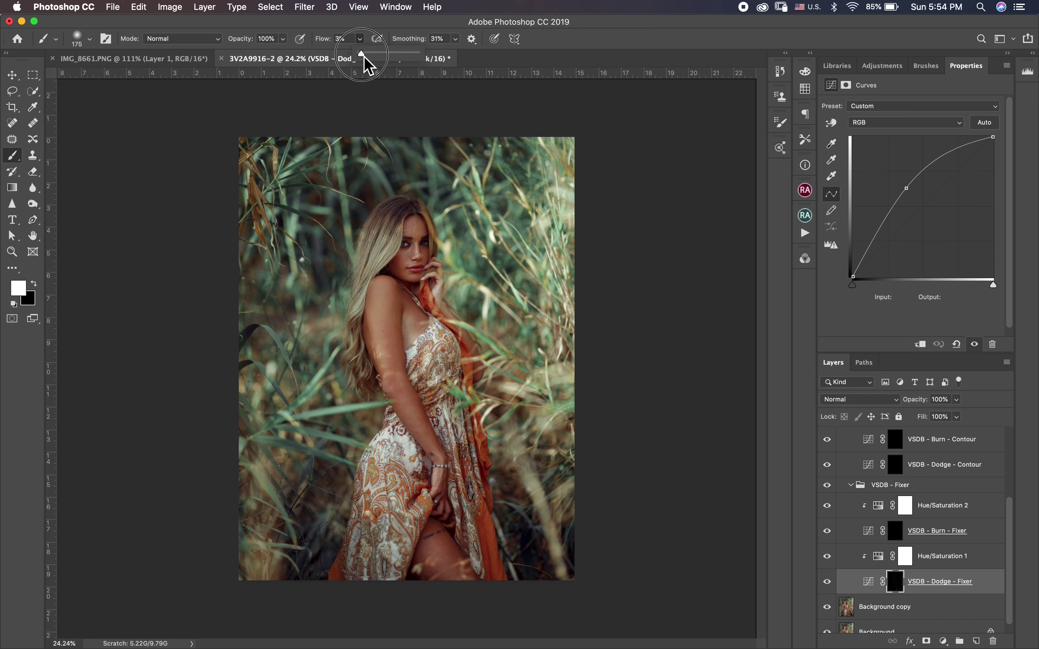
Dodge the grass highlights around the woman on the VSDB - Dodge - Fixer mask, ending with brush size 200.
click(354, 227)
mouse_move(321, 299)
mouse_down()
mouse_move(344, 258)
mouse_move(312, 228)
mouse_move(301, 155)
mouse_up()
key(bracketright)
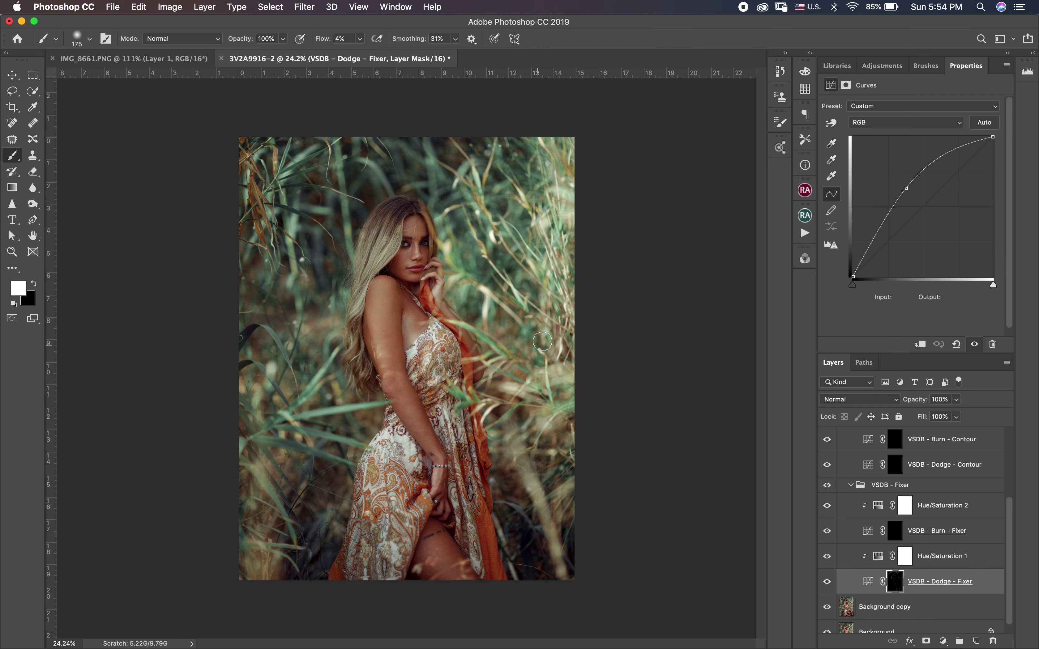
key(bracketright)
key(bracketright)
scroll(318, 595, down, 5)
key(bracketleft)
key(bracketleft)
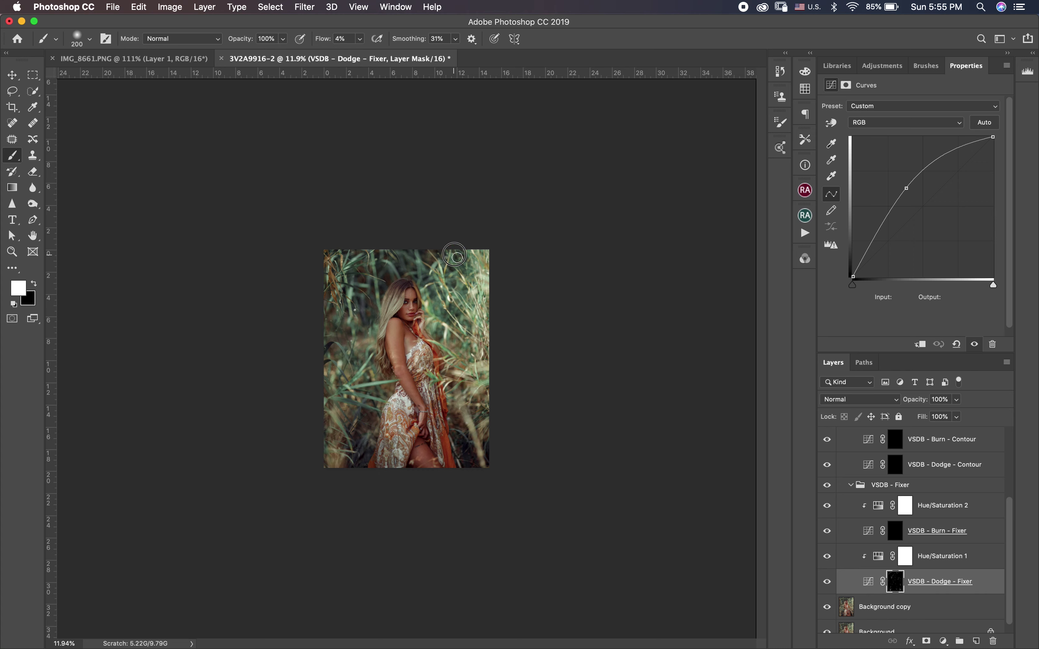
Burn the background foliage around the woman on the VSDB - Burn - Fixer mask with a size 400 brush.
click(930, 521)
key(bracketright)
mouse_move(333, 451)
mouse_down()
mouse_move(342, 378)
mouse_move(366, 343)
mouse_up()
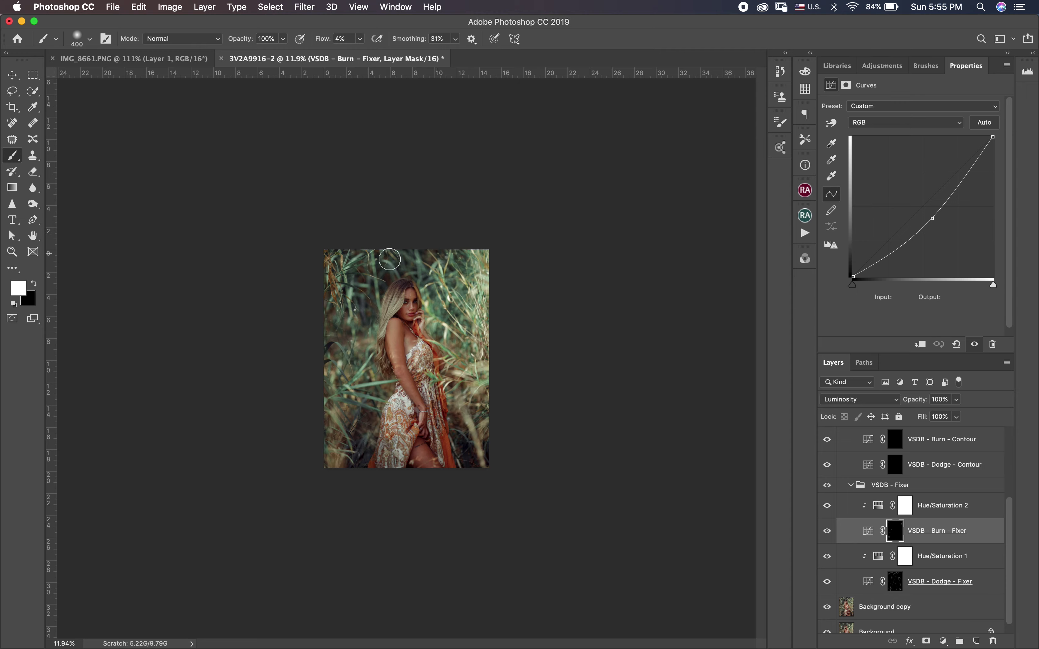
Return to the VSDB - Dodge - Fixer mask and dodge the foliage near the hair with brush size 300.
key(alt+bracketleft)
key(alt+bracketleft)
key(bracketright)
key(bracketleft)
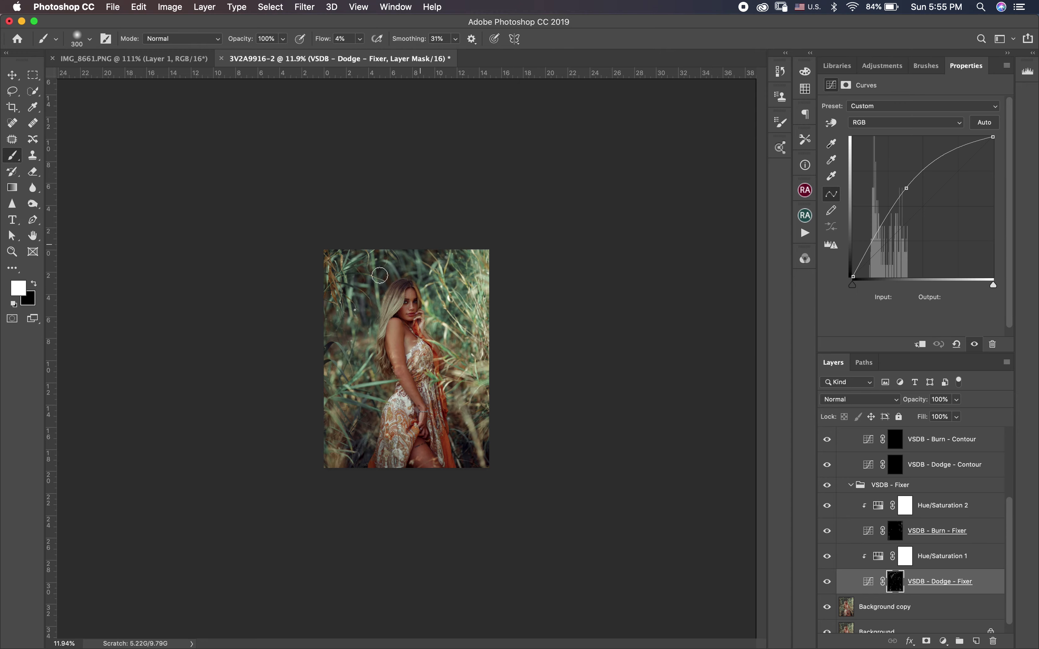
Target the VSDB - Burn - Fixer mask and set the brush to 1% flow and size 90 for burning the skin.
scroll(369, 377, up, 5)
click(917, 526)
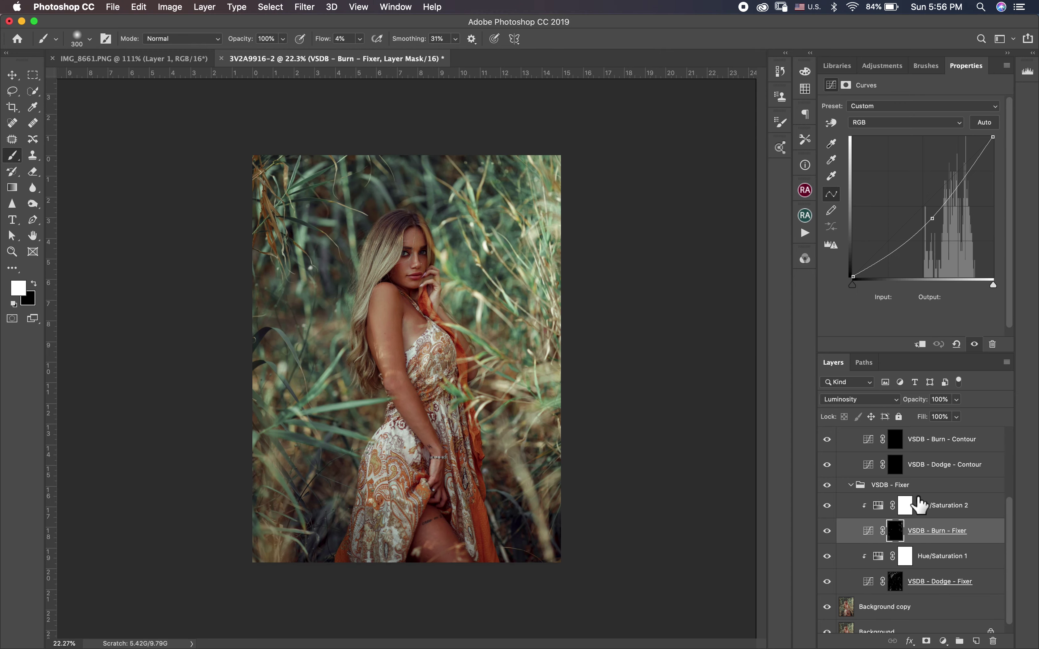
scroll(408, 354, up, 4)
key(bracketleft)
key(bracketleft)
click(360, 38)
click(358, 53)
key(bracketleft)
key(bracketleft)
key(bracketleft)
key(bracketleft)
key(bracketleft)
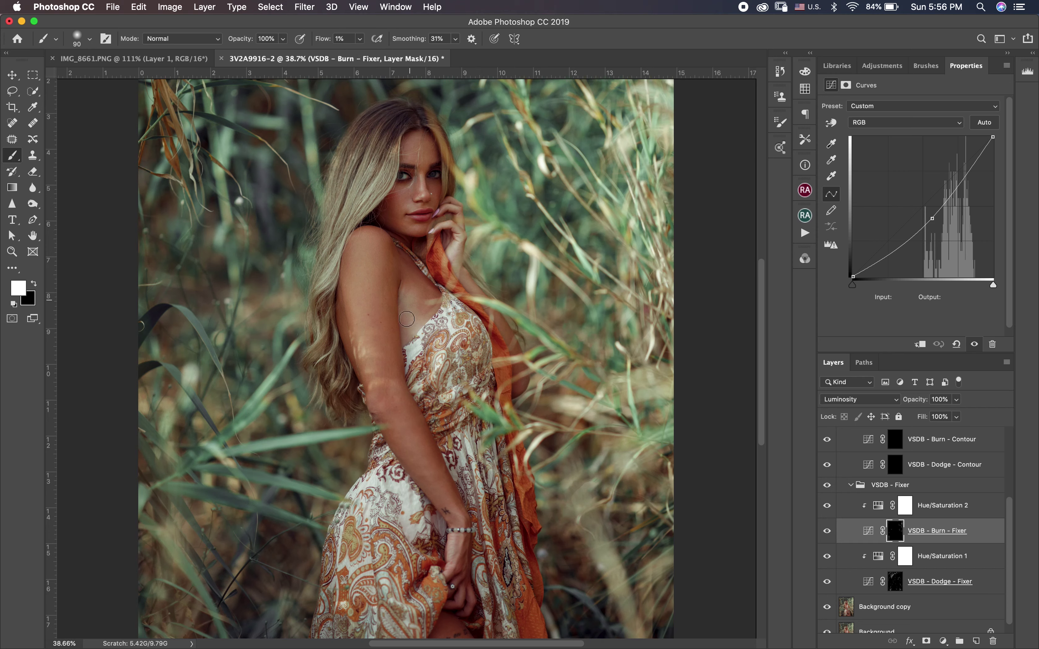
Switch to the VSDB - Dodge - Fixer mask and dodge the upper arm with brush size 70.
key(alt+bracketleft)
key(alt+bracketleft)
key(bracketright)
key(bracketright)
key(bracketright)
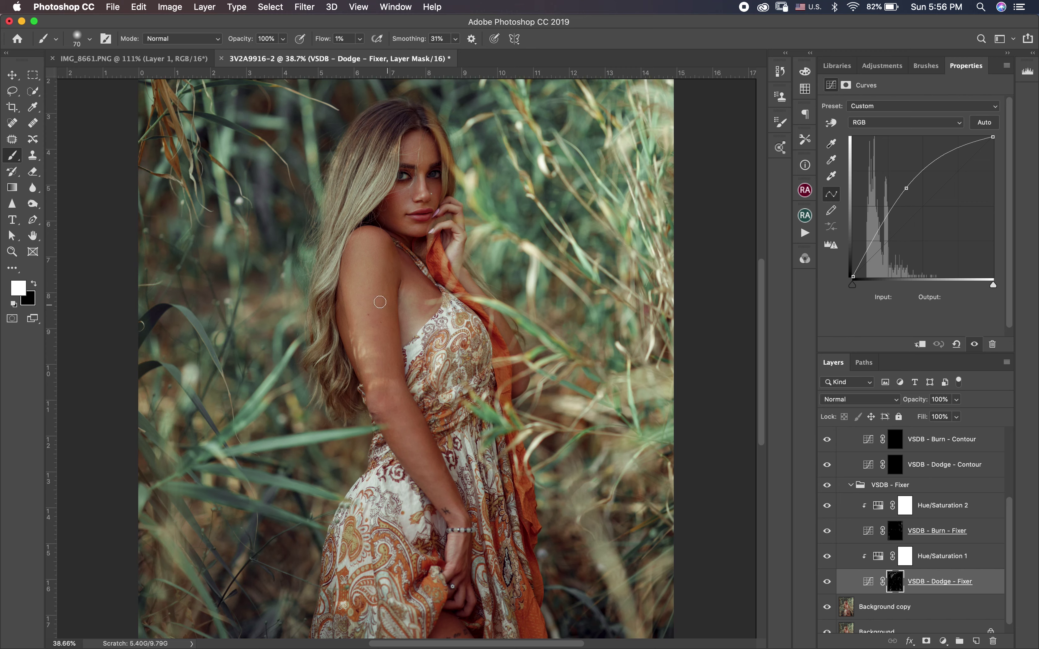
Switch to the VSDB - Burn - Fixer mask and burn the chest near the dress strap with brush size 45, then enlarge the brush.
key(alt+bracketright)
key(alt+bracketright)
key(bracketright)
key(bracketleft)
key(bracketleft)
key(bracketleft)
key(bracketleft)
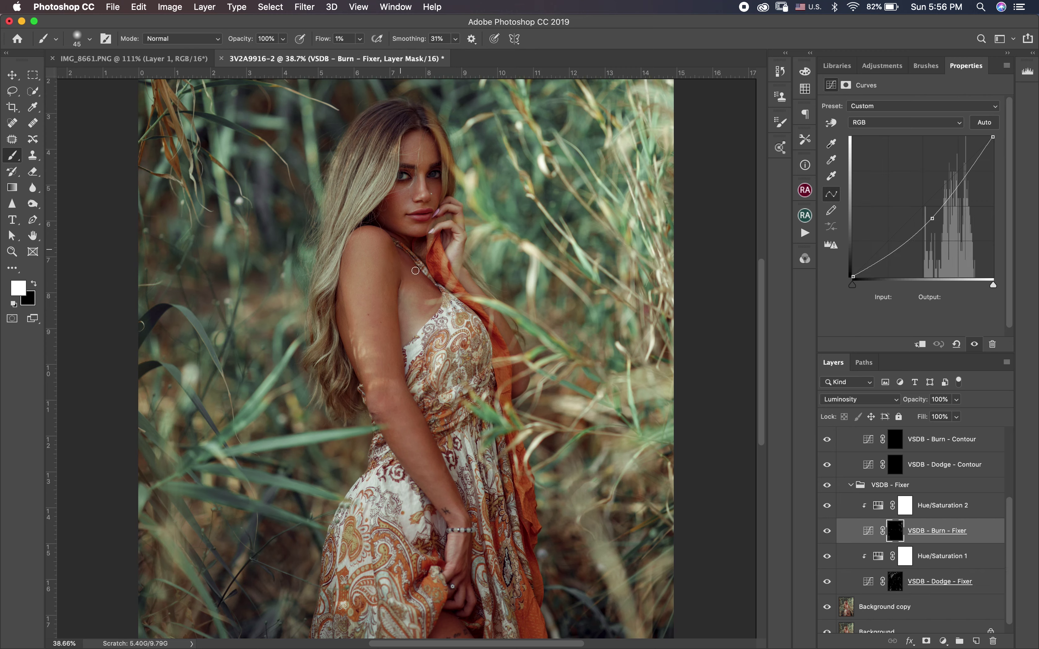
key(bracketright)
key(bracketright)
key(bracketright)
Try dodging the forearm on the VSDB - Dodge - Fixer mask and undo the stroke.
click(905, 582)
key(bracketleft)
mouse_move(411, 477)
mouse_down()
mouse_move(399, 457)
mouse_move(430, 484)
mouse_move(418, 472)
mouse_move(429, 459)
mouse_up()
key(super+z)
Burn the outer edge of the upper arm on the VSDB - Burn - Fixer mask with brush size 50, then vary the brush size.
click(895, 531)
key(bracketleft)
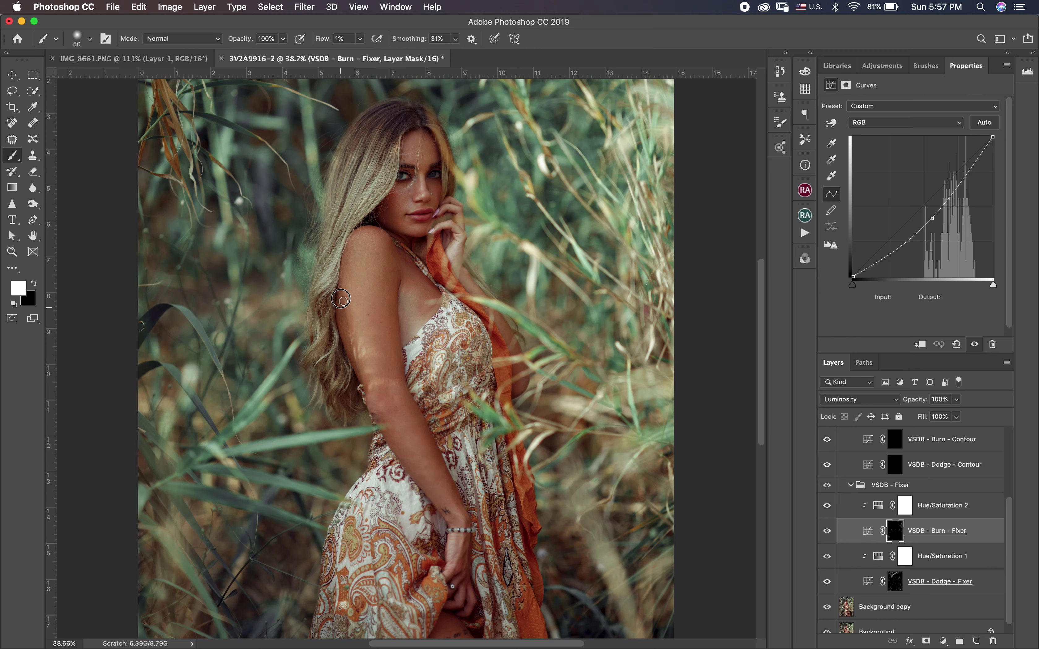
drag(340, 299, 343, 330)
key(bracketleft)
key(bracketleft)
key(bracketleft)
key(bracketright)
key(bracketright)
key(bracketright)
key(bracketright)
key(bracketright)
key(bracketright)
key(bracketright)
key(bracketleft)
key(bracketleft)
scroll(410, 206, up, 5)
key(bracketleft)
key(bracketleft)
key(bracketleft)
key(bracketleft)
key(bracketleft)
key(bracketleft)
key(bracketleft)
key(alt+bracketleft)
key(alt+bracketleft)
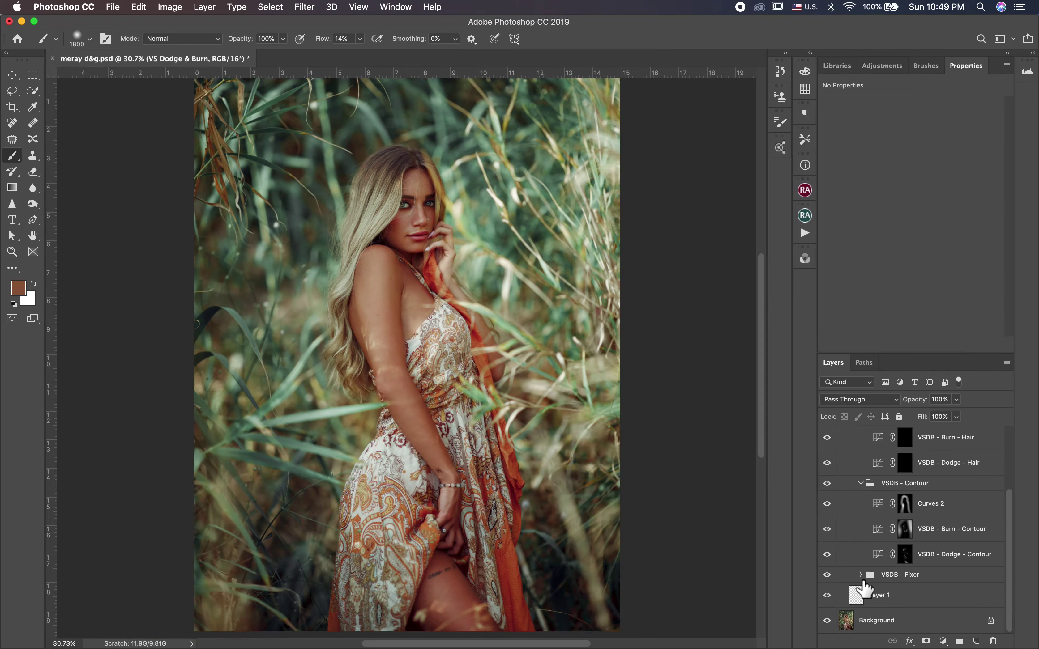
Compare the finished portrait with and without the VSDB - Contour and VSDB - Fixer groups, leaving both visible.
click(827, 483)
click(828, 485)
click(829, 576)
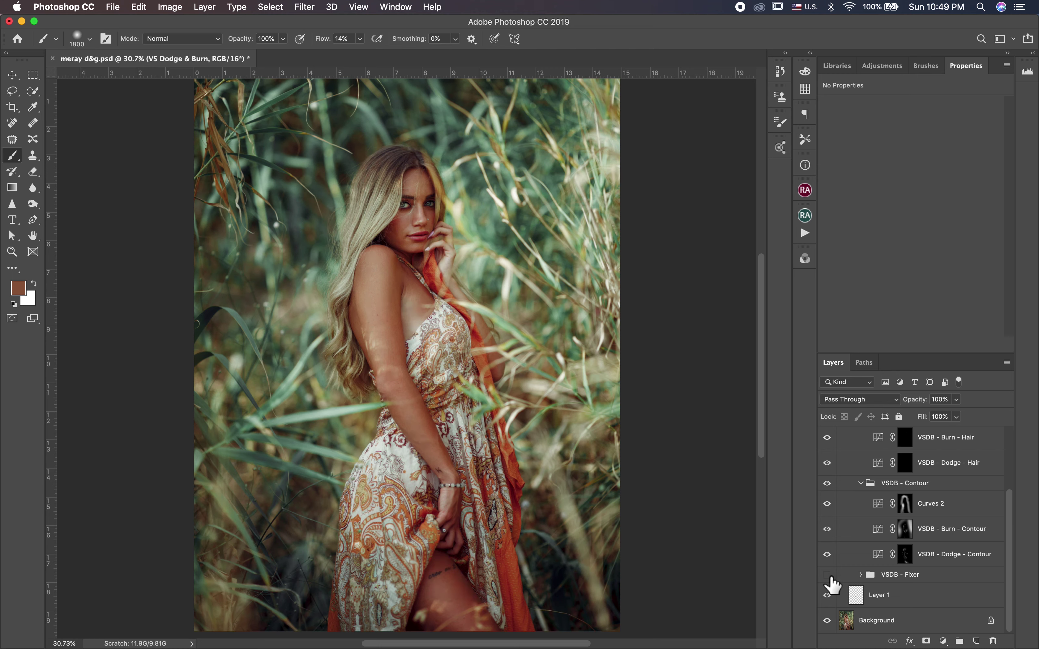
click(828, 575)
click(828, 576)
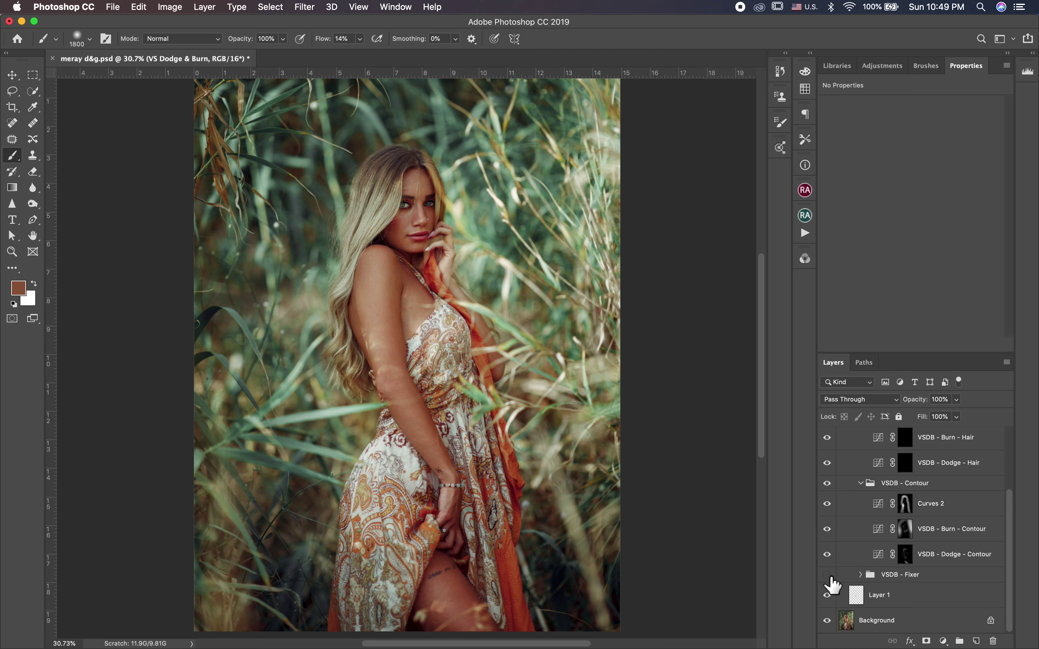
click(828, 576)
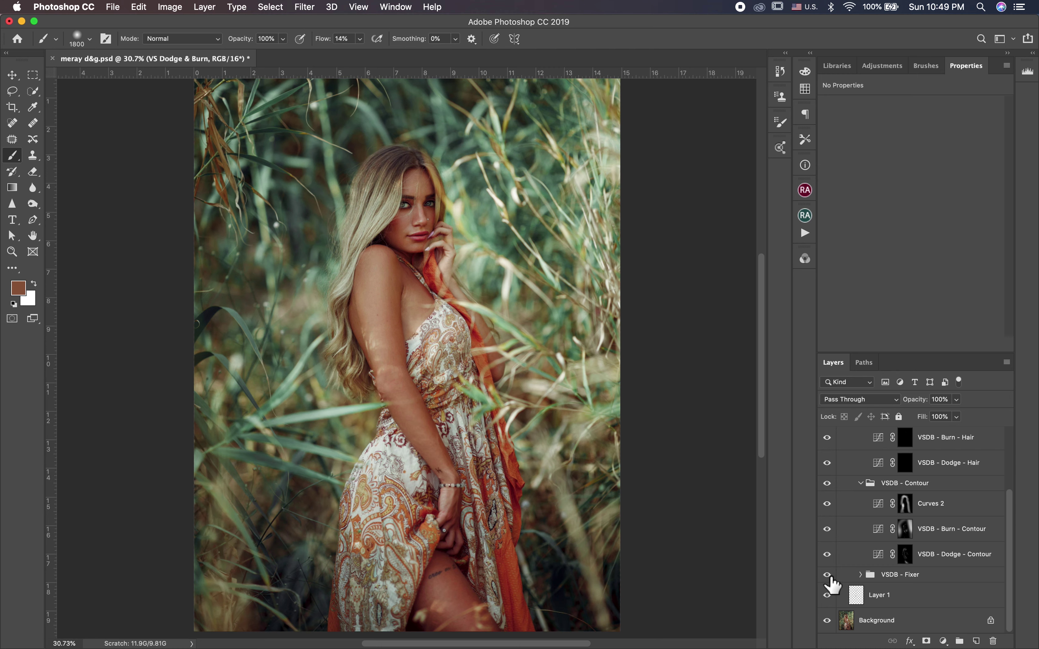
click(828, 484)
click(828, 485)
Check the effect of the VSDB - Hair group and the whole VS Dodge & Burn group by toggling their visibility.
scroll(910, 457, up, 2)
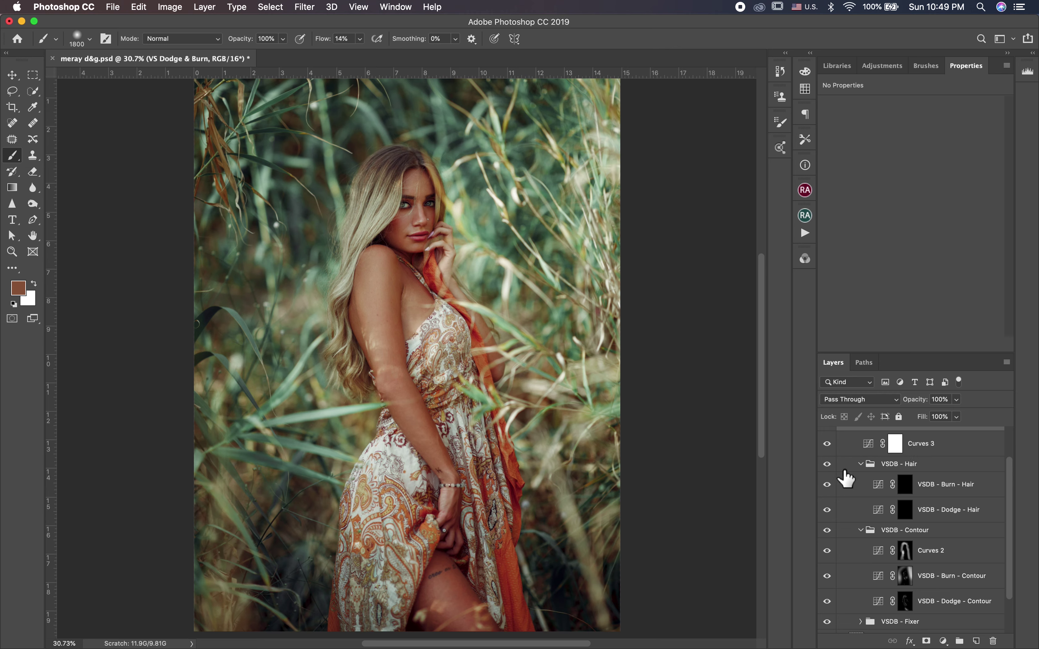
click(828, 464)
scroll(833, 475, up, 2)
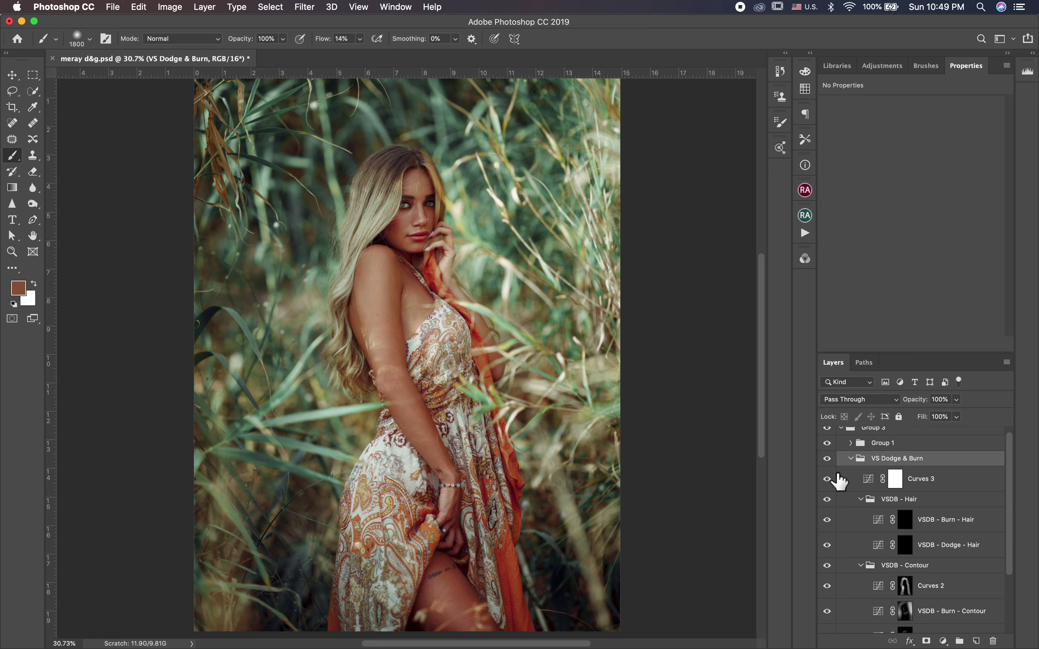
click(828, 459)
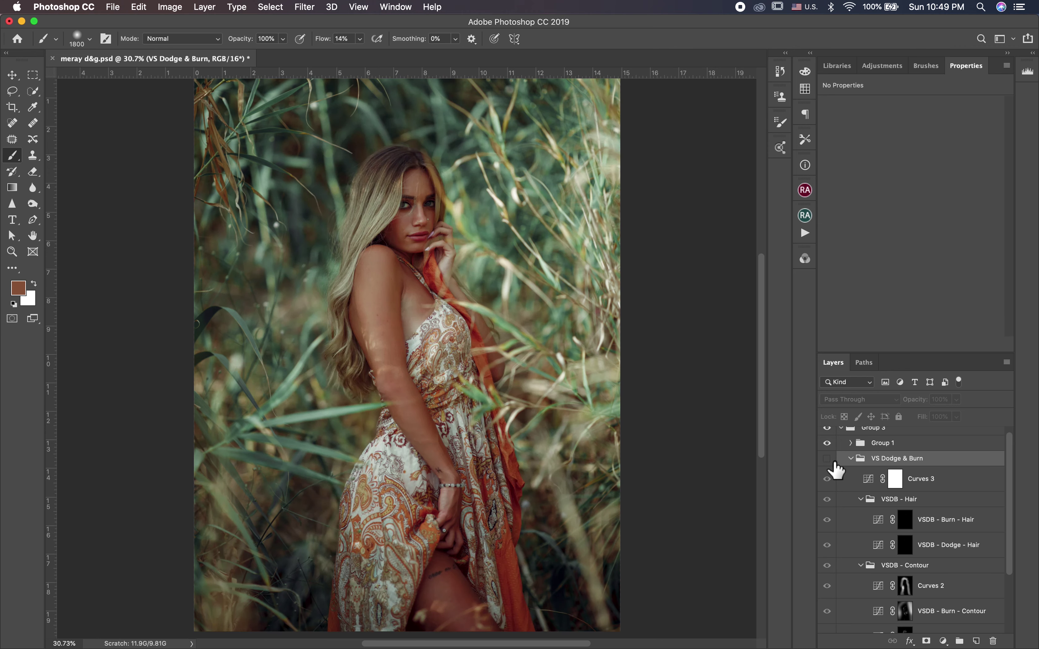
click(833, 461)
scroll(855, 472, up, 1)
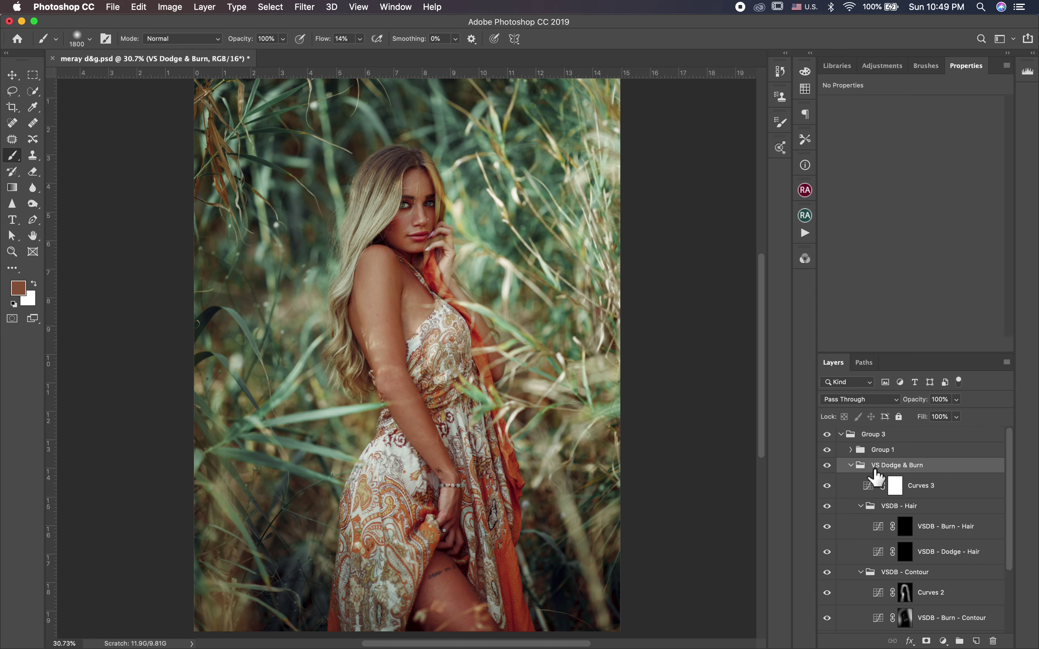
Collapse Group 3 and compare the full retouch with the original Background by hiding and showing the group twice.
click(840, 434)
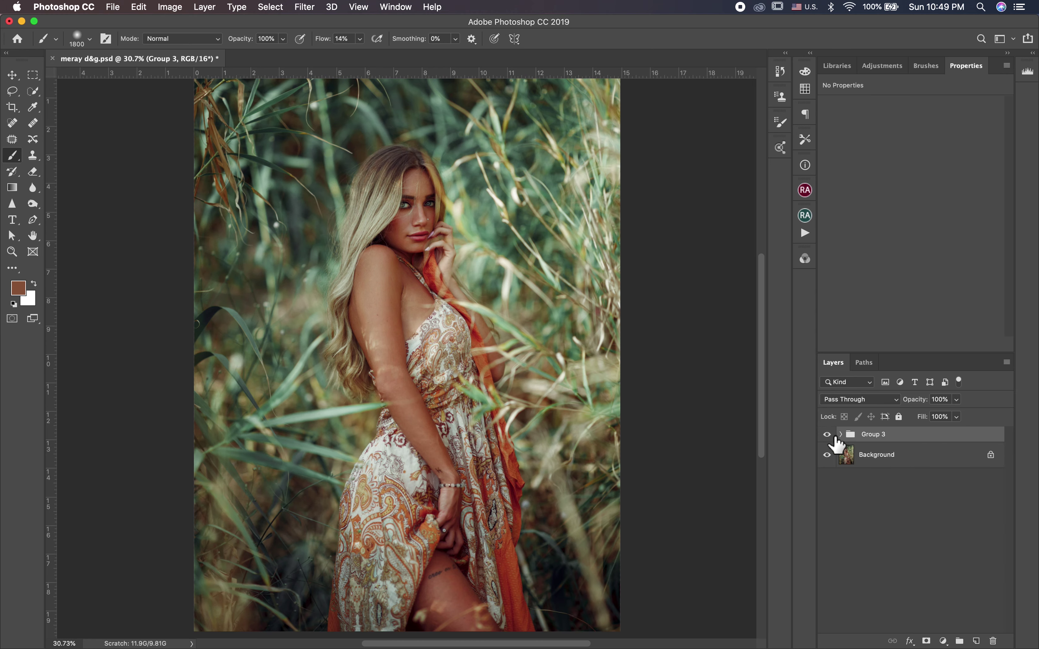
click(835, 439)
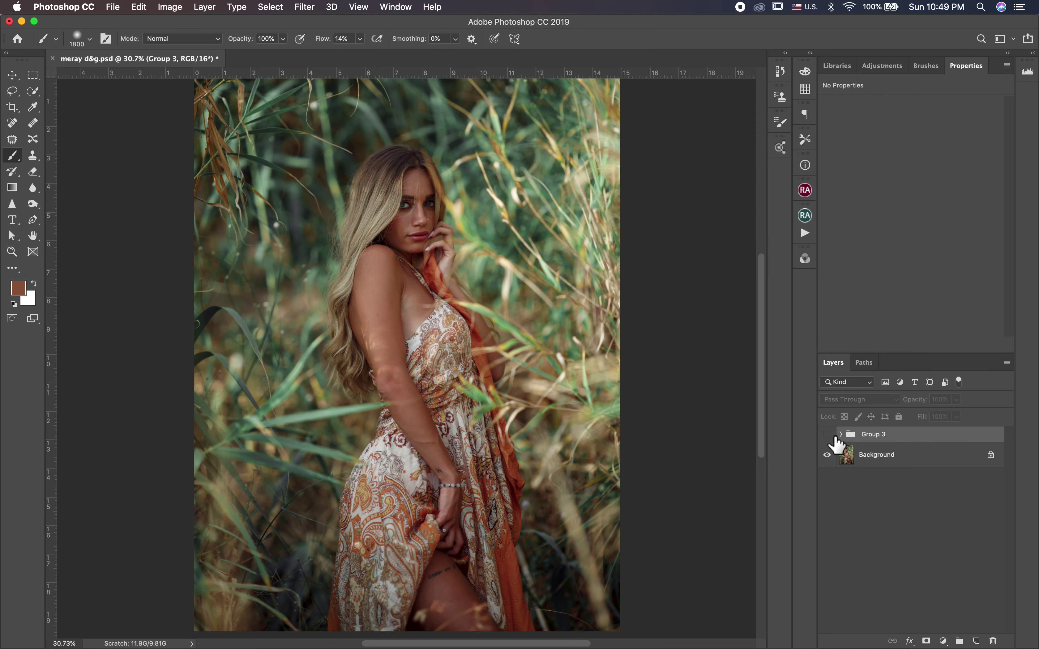
click(835, 438)
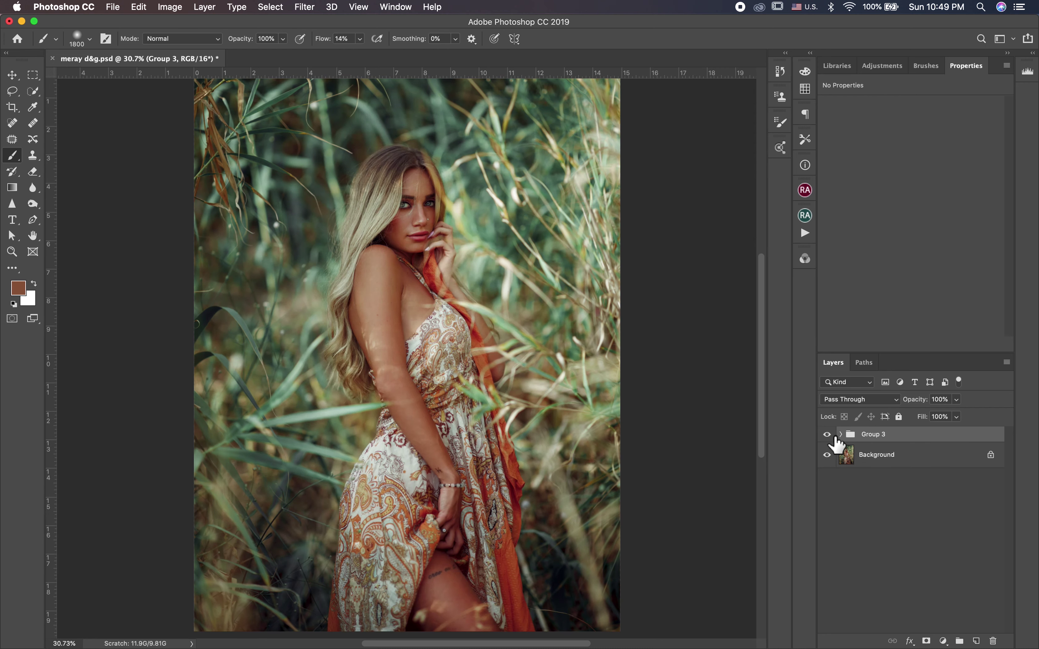
click(835, 438)
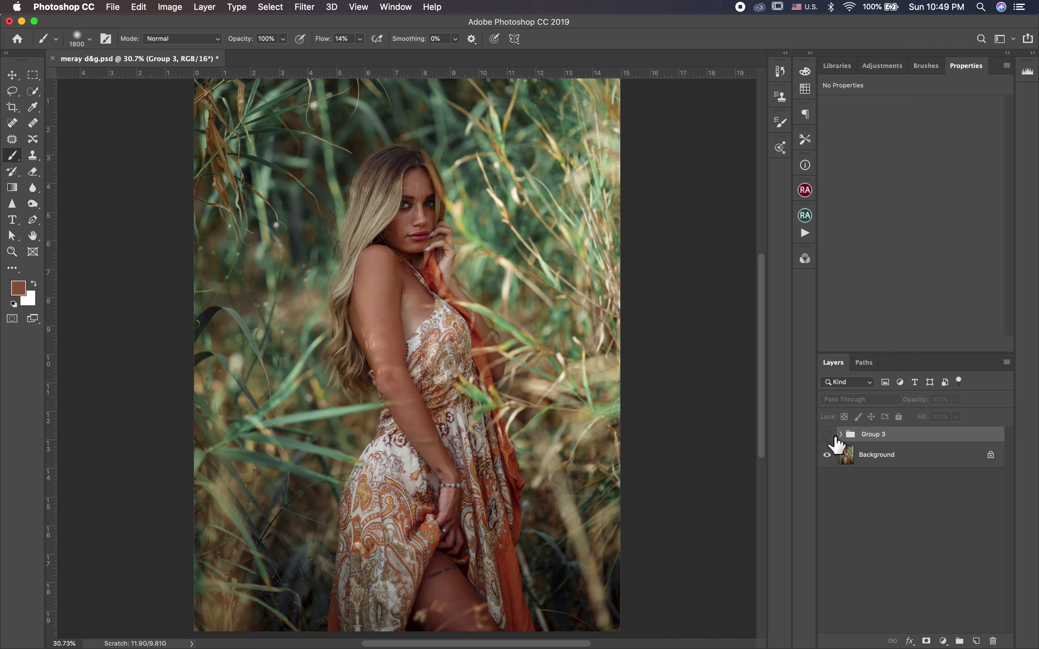
click(836, 438)
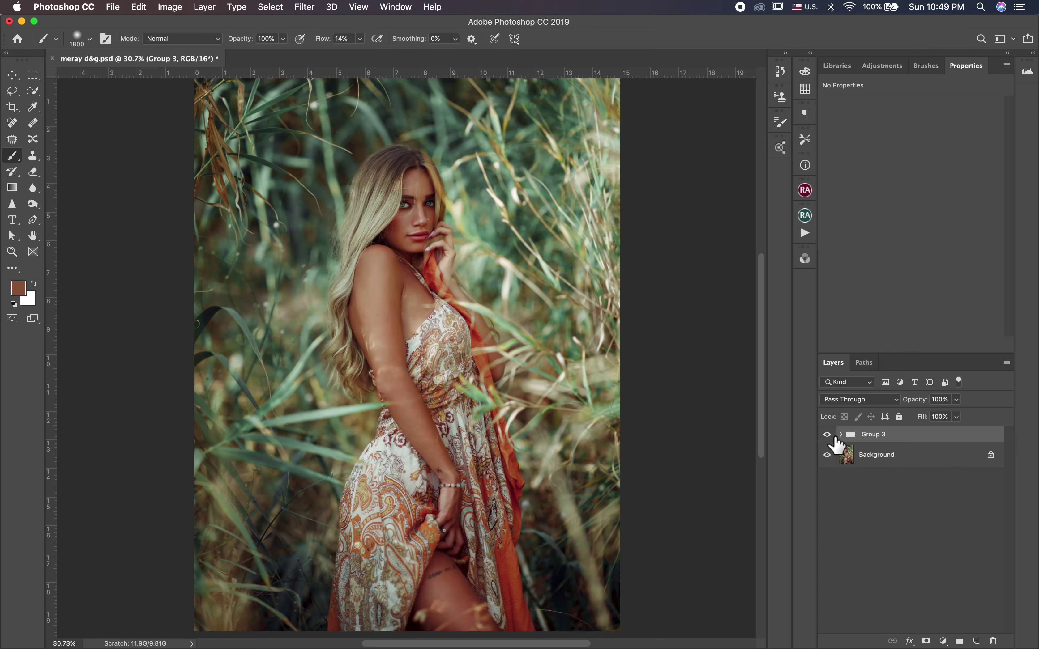